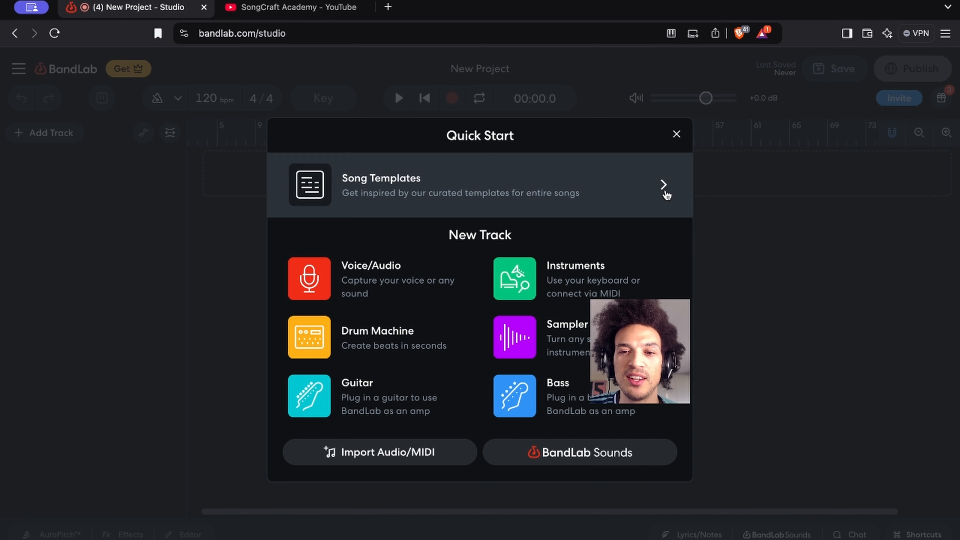
Preview the Cutesy, High and Dry and Lost Lovers song templates, and load the Lost Lovers template
{"action": "left_click", "coordinate": [665, 192]}
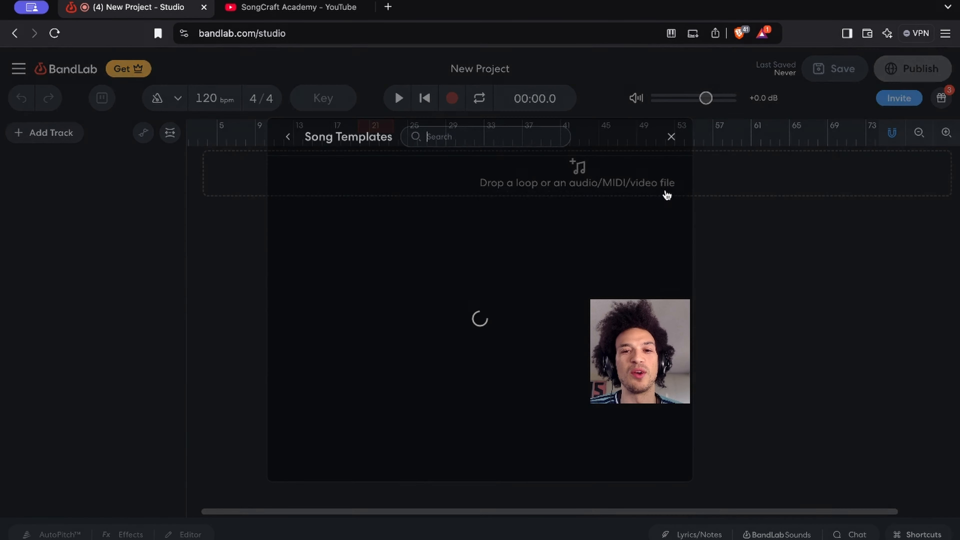
{"action": "scroll", "coordinate": [581, 330], "scroll_direction": "down", "scroll_amount": 10}
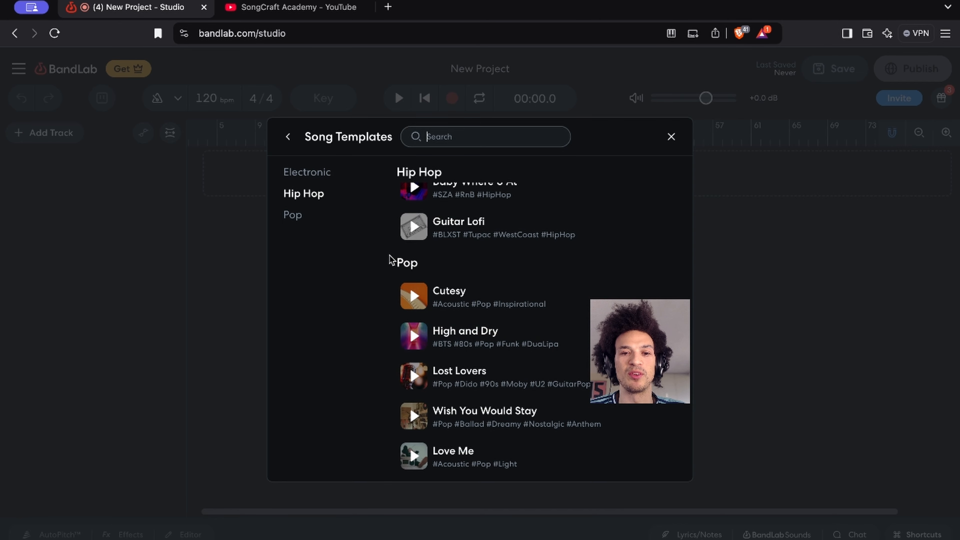
{"action": "left_click", "coordinate": [414, 299]}
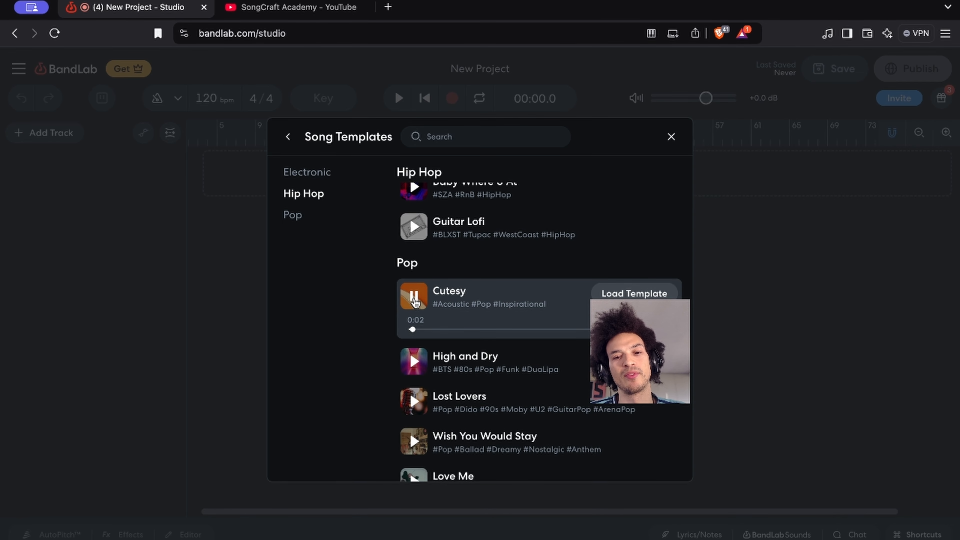
{"action": "left_click", "coordinate": [412, 359]}
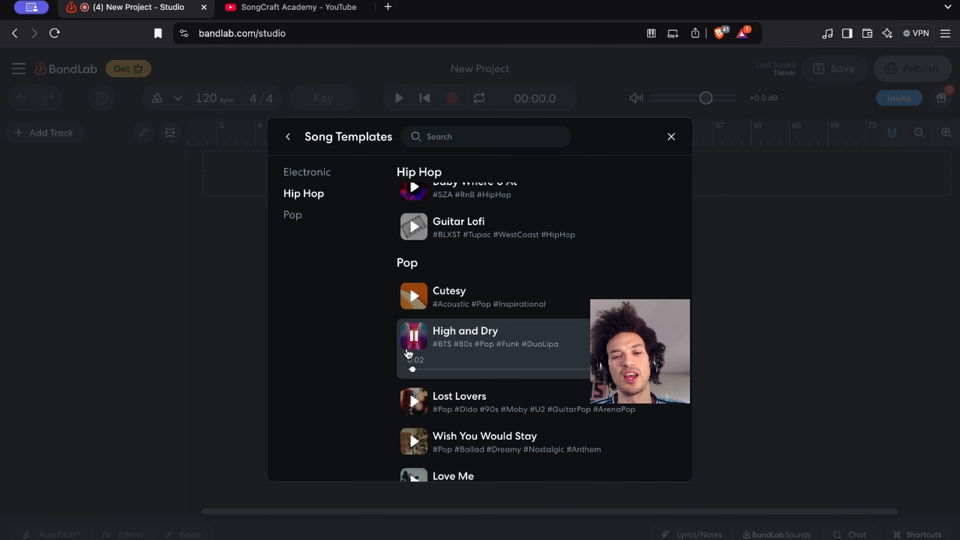
{"action": "left_click", "coordinate": [412, 403]}
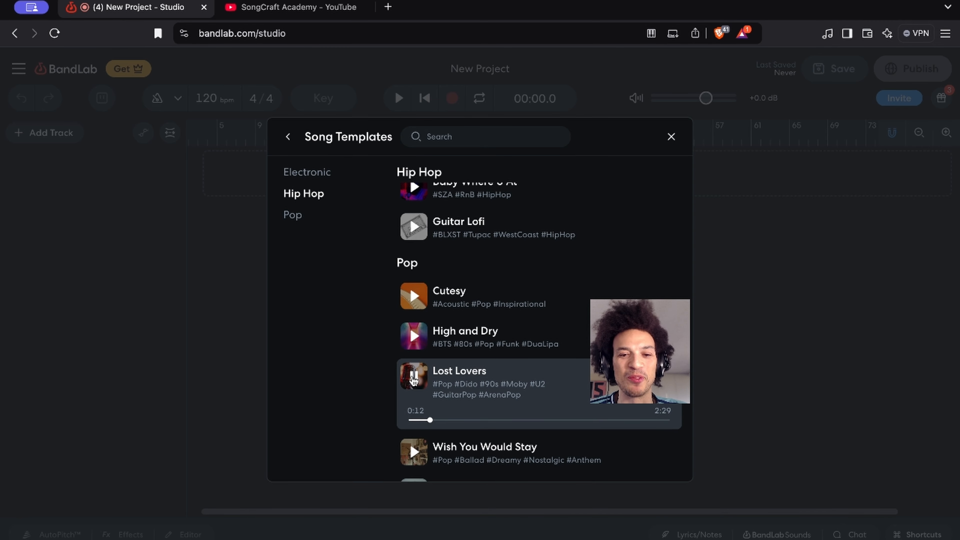
{"action": "left_click", "coordinate": [414, 376]}
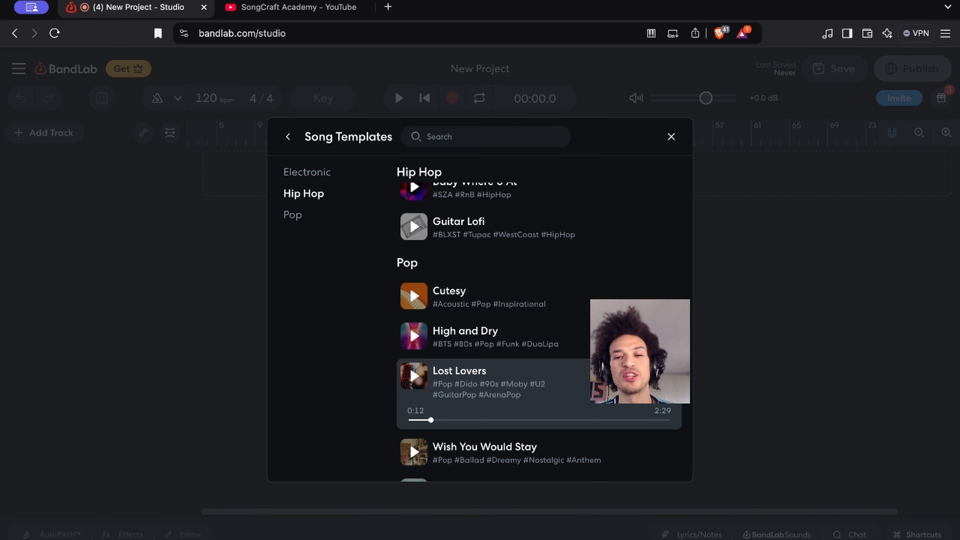
{"action": "left_click", "coordinate": [655, 376]}
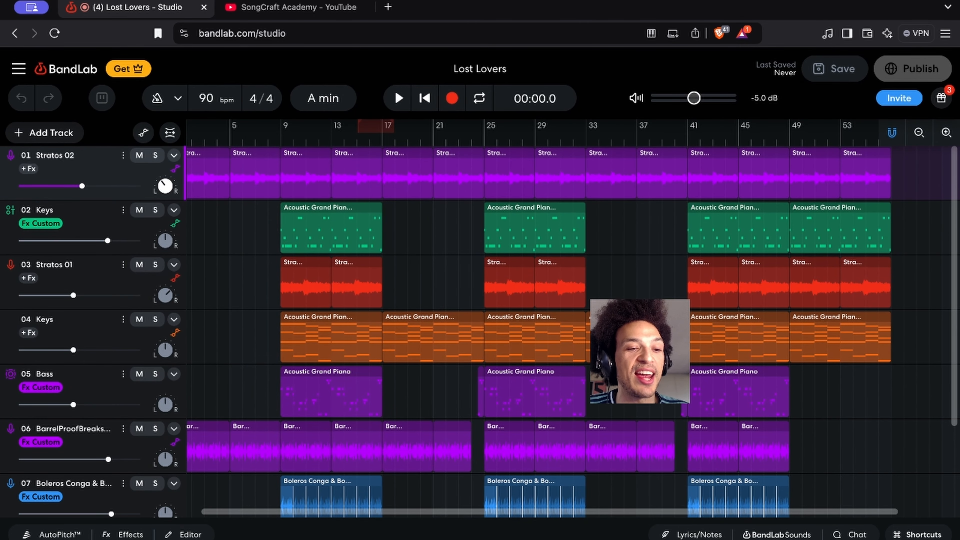
Examine all tracks of the Lost Lovers project and how their regions are arranged along the timeline
{"action": "scroll", "coordinate": [377, 418], "scroll_direction": "left", "scroll_amount": 1}
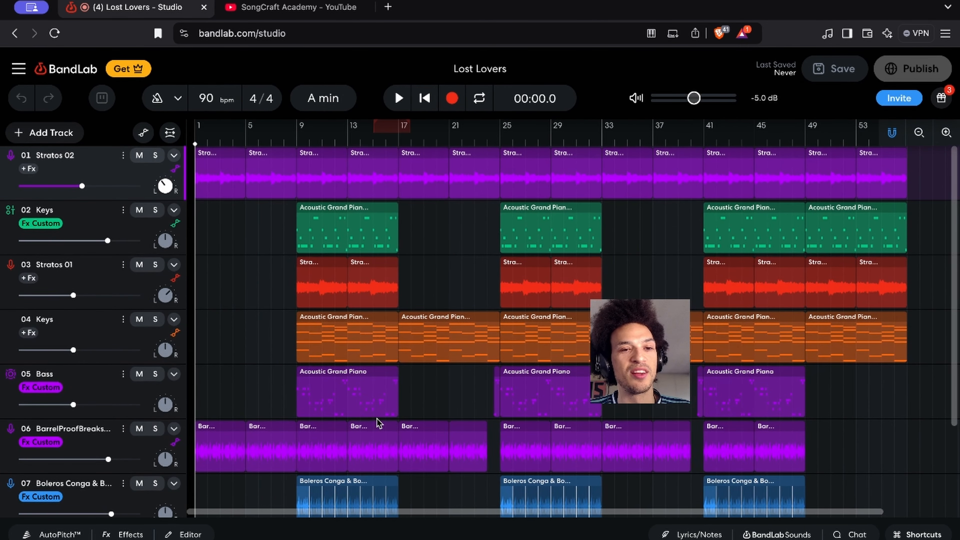
{"action": "scroll", "coordinate": [379, 423], "scroll_direction": "down", "scroll_amount": 2}
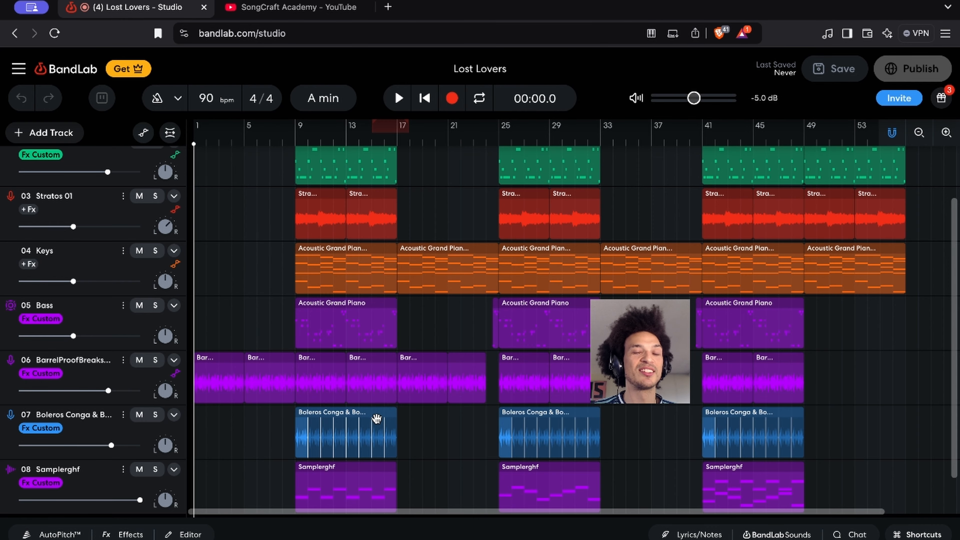
{"action": "scroll", "coordinate": [375, 397], "scroll_direction": "down", "scroll_amount": 2}
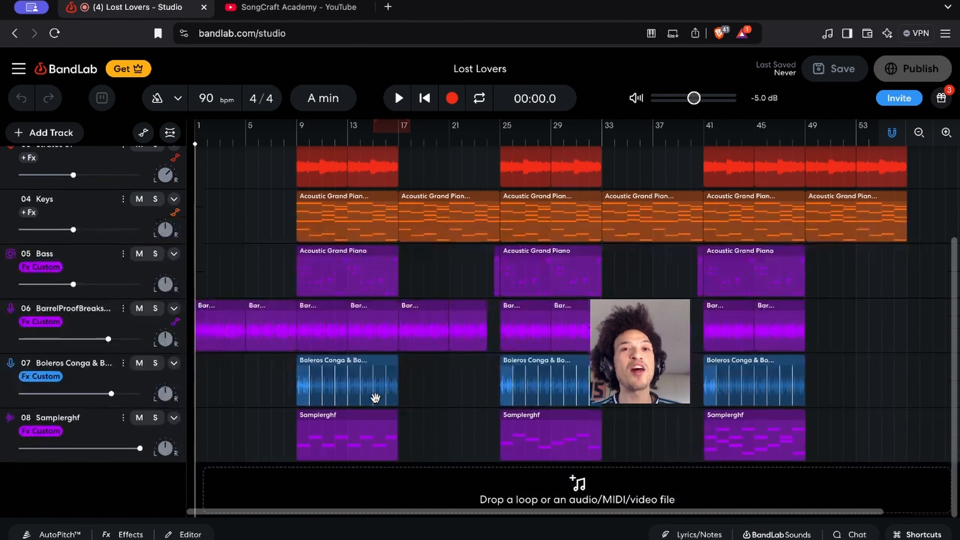
{"action": "scroll", "coordinate": [374, 398], "scroll_direction": "up", "scroll_amount": 5}
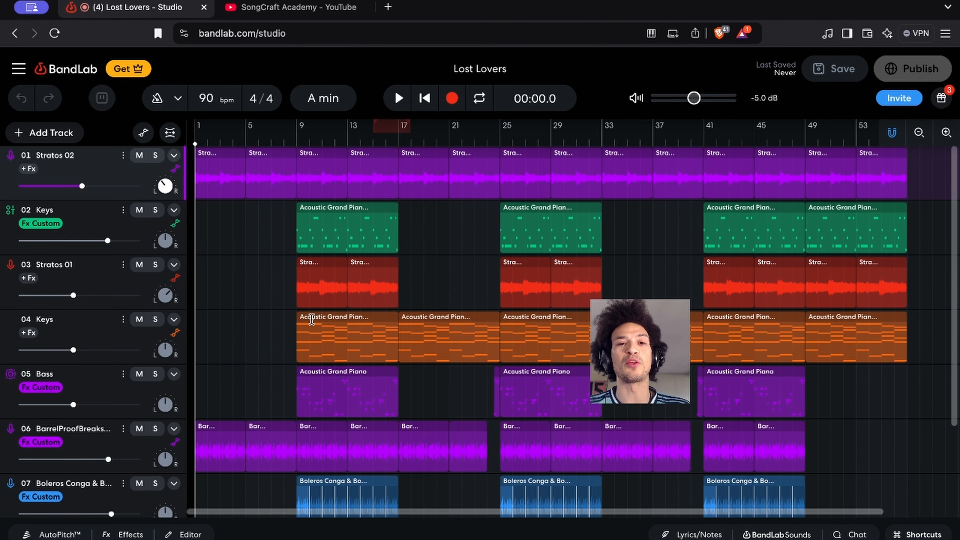
{"action": "scroll", "coordinate": [311, 335], "scroll_direction": "down", "scroll_amount": 3}
{"action": "scroll", "coordinate": [311, 320], "scroll_direction": "up", "scroll_amount": 3}
{"action": "scroll", "coordinate": [311, 319], "scroll_direction": "right", "scroll_amount": 1}
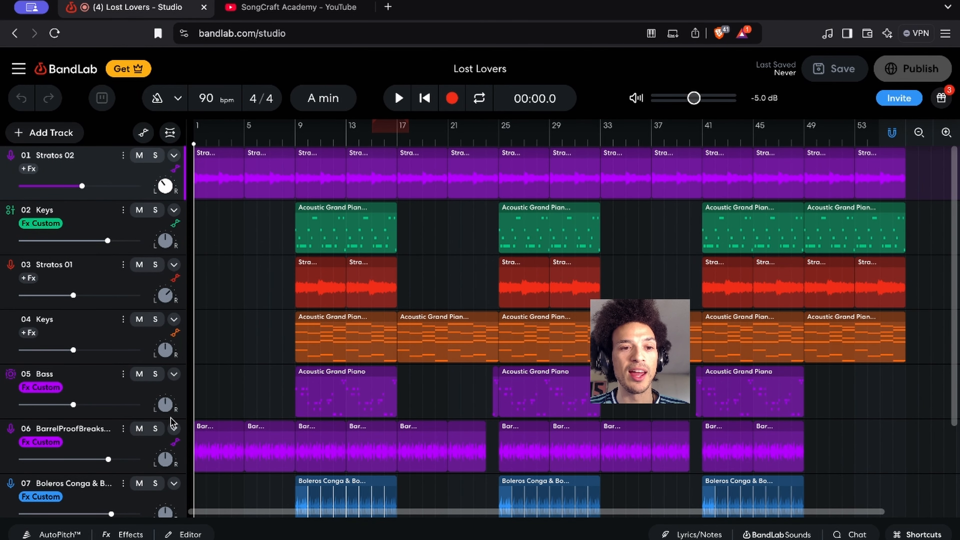
{"action": "scroll", "coordinate": [253, 395], "scroll_direction": "down", "scroll_amount": 2}
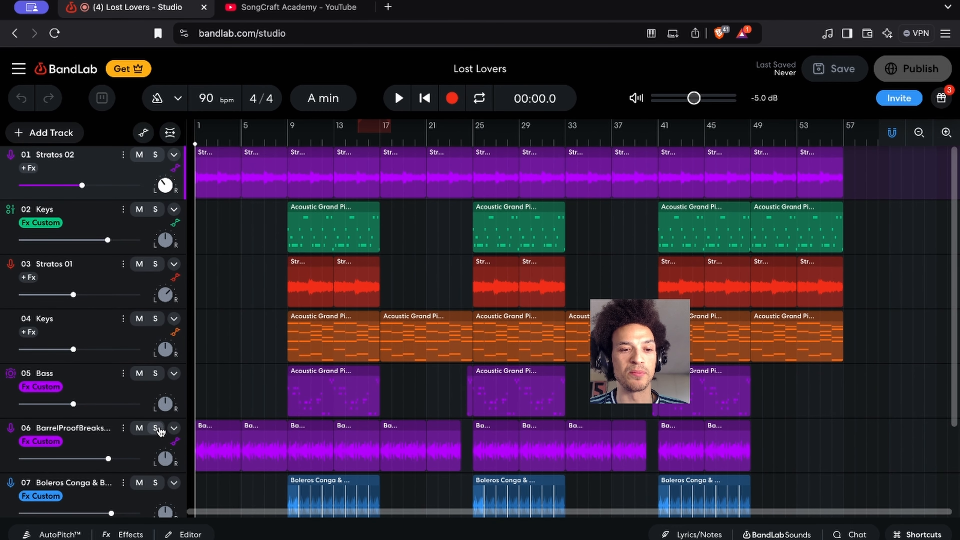
Solo only the BarrelProofBreaks track and select its first region
{"action": "left_click", "coordinate": [155, 427]}
{"action": "left_click", "coordinate": [209, 449]}
{"action": "scroll", "coordinate": [261, 452], "scroll_direction": "up", "scroll_amount": 3}
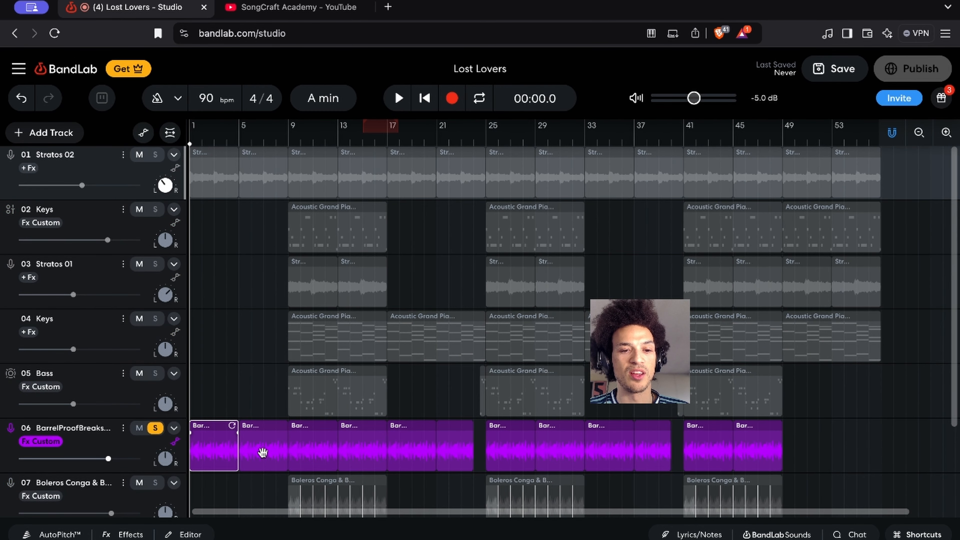
{"action": "scroll", "coordinate": [261, 452], "scroll_direction": "up", "scroll_amount": 2}
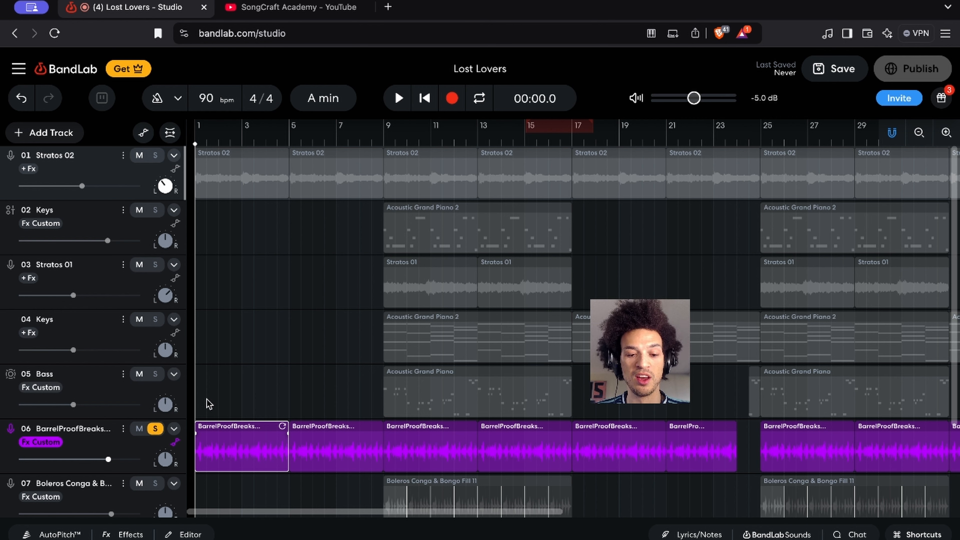
{"action": "key", "text": "s"}
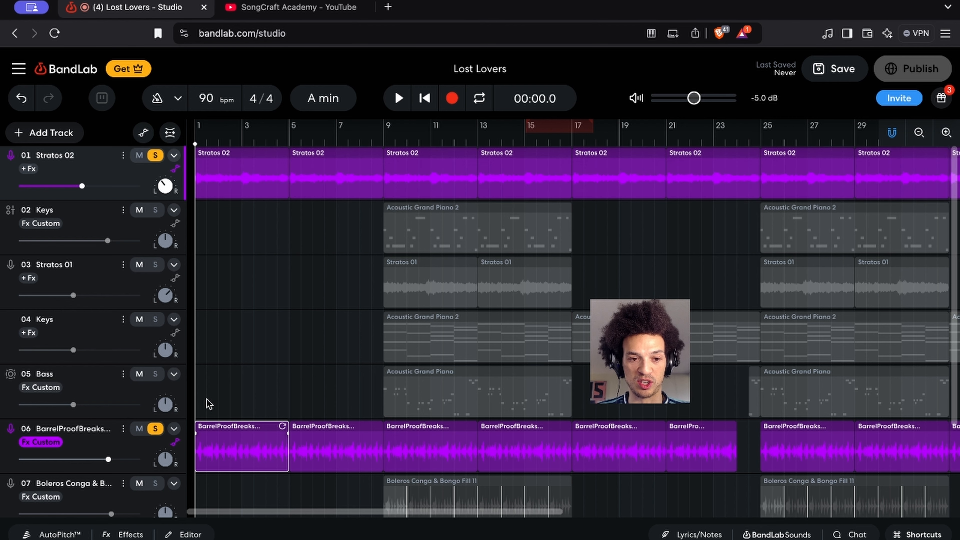
{"action": "key", "text": "s"}
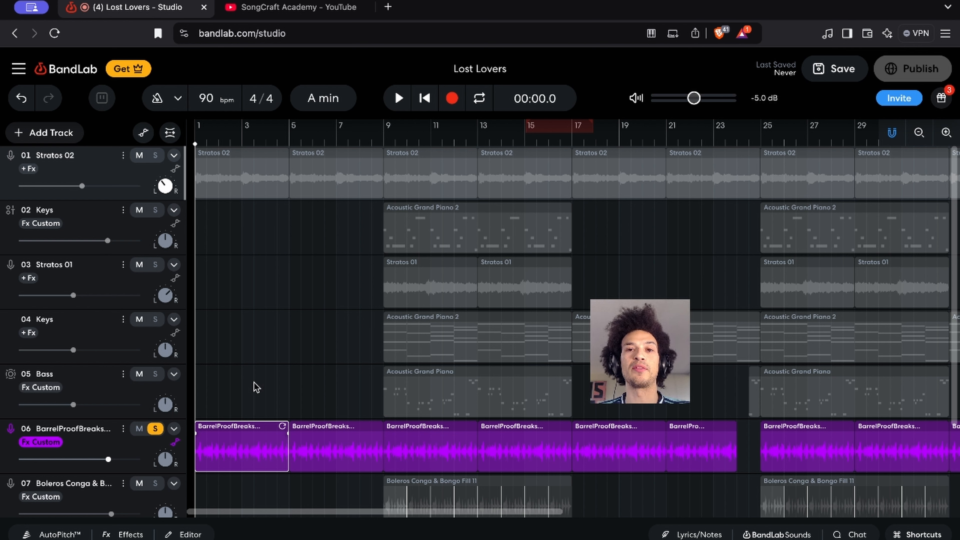
Play the opening bars of the soloed BarrelProofBreaks loop twice from the start of the song
{"action": "key", "text": "space"}
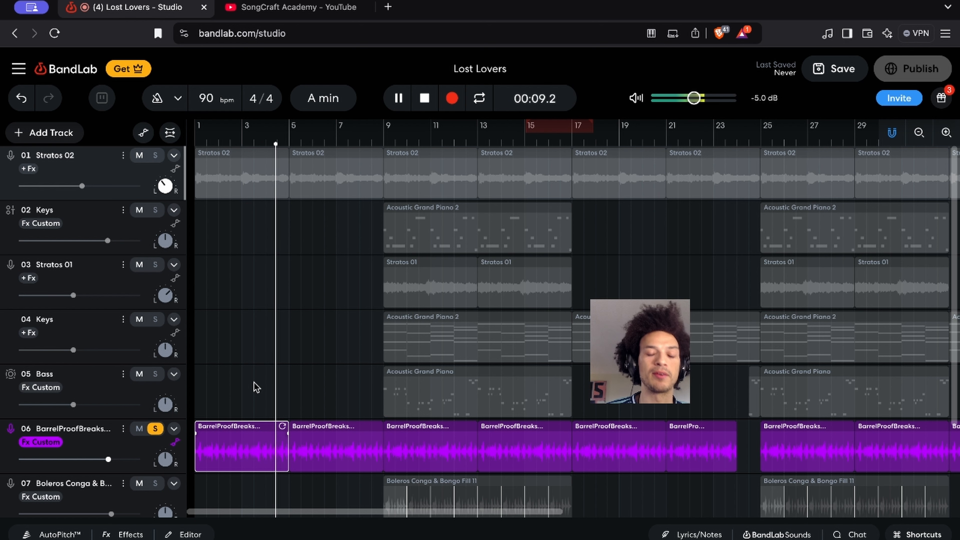
{"action": "key", "text": "space"}
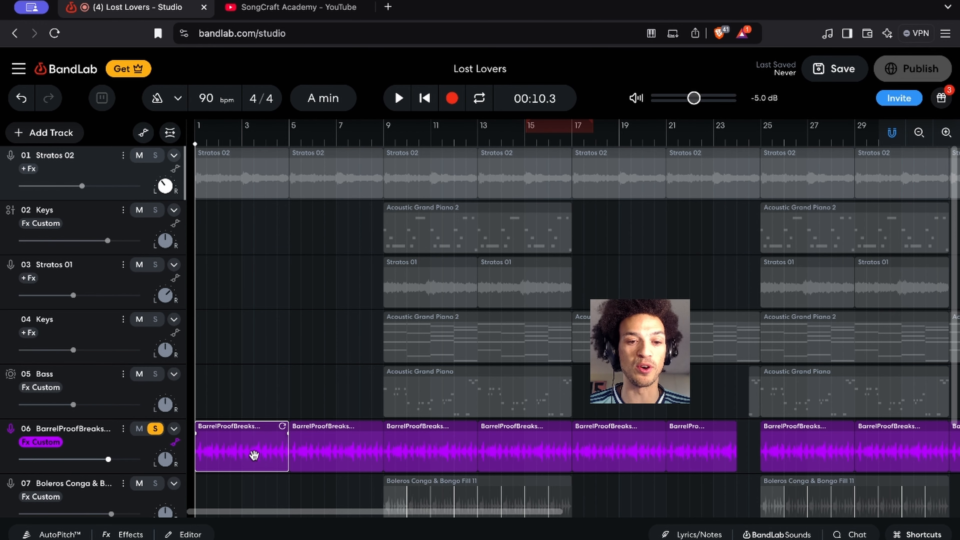
{"action": "scroll", "coordinate": [255, 452], "scroll_direction": "up", "scroll_amount": 5}
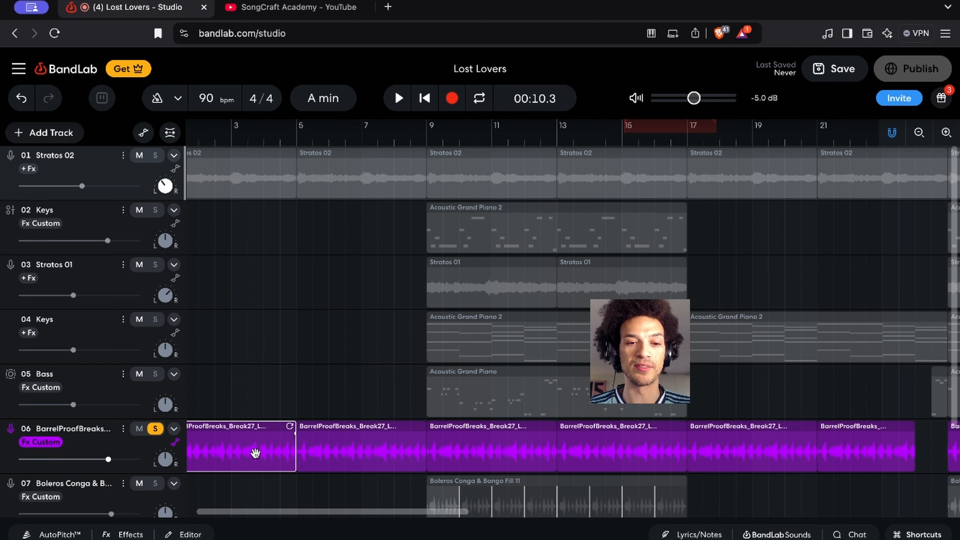
{"action": "scroll", "coordinate": [245, 450], "scroll_direction": "left", "scroll_amount": 2}
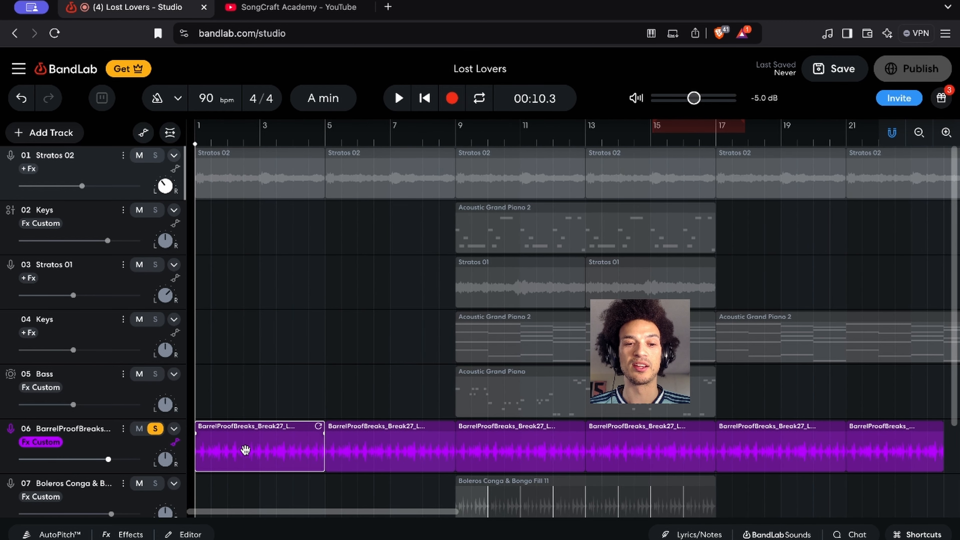
{"action": "key", "text": "space"}
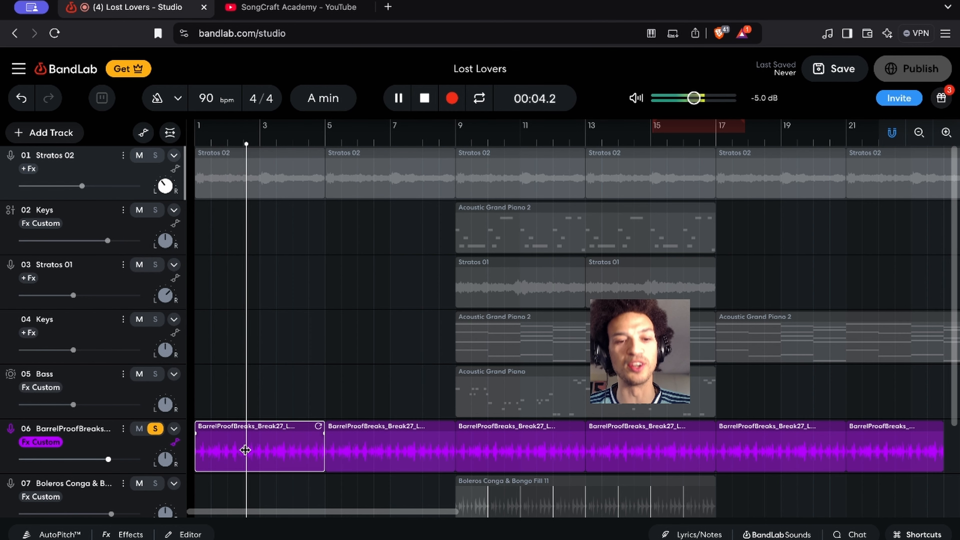
{"action": "key", "text": "space"}
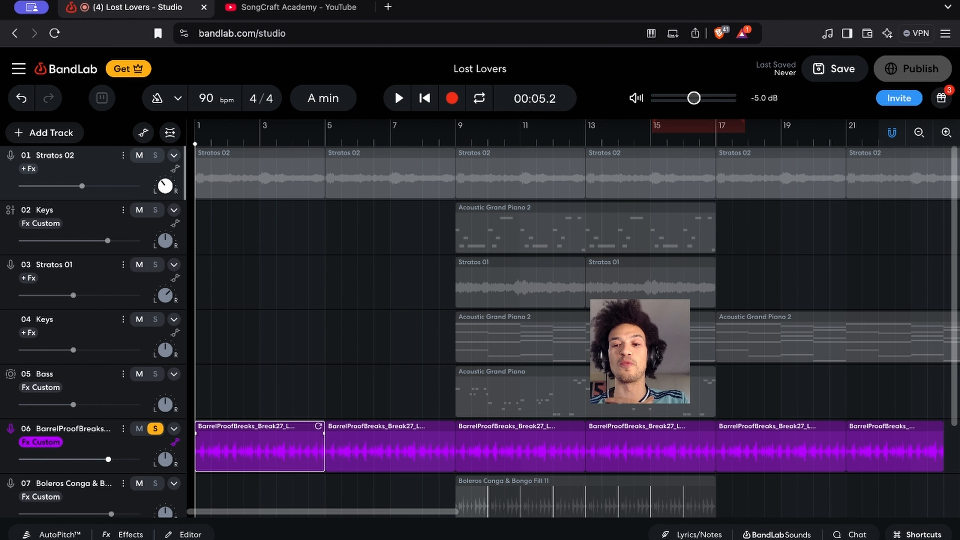
Reload the studio page and load the Lost Lovers pop template into the fresh project
{"action": "left_click", "coordinate": [776, 534]}
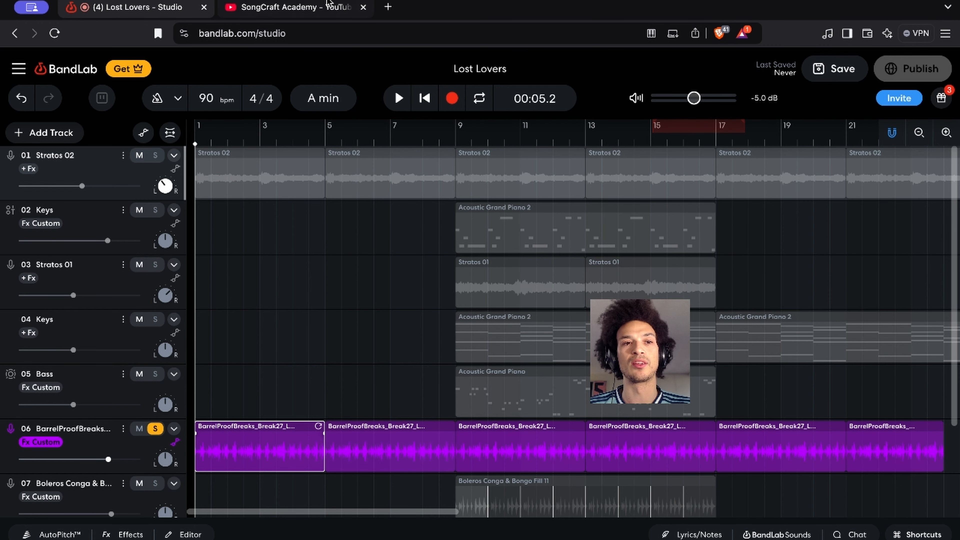
{"action": "left_click", "coordinate": [54, 33]}
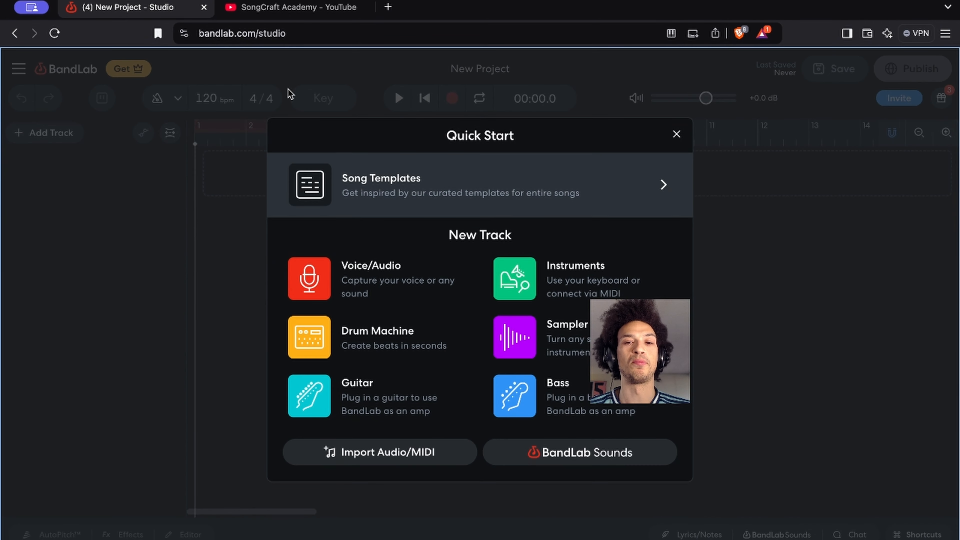
{"action": "left_click", "coordinate": [499, 196]}
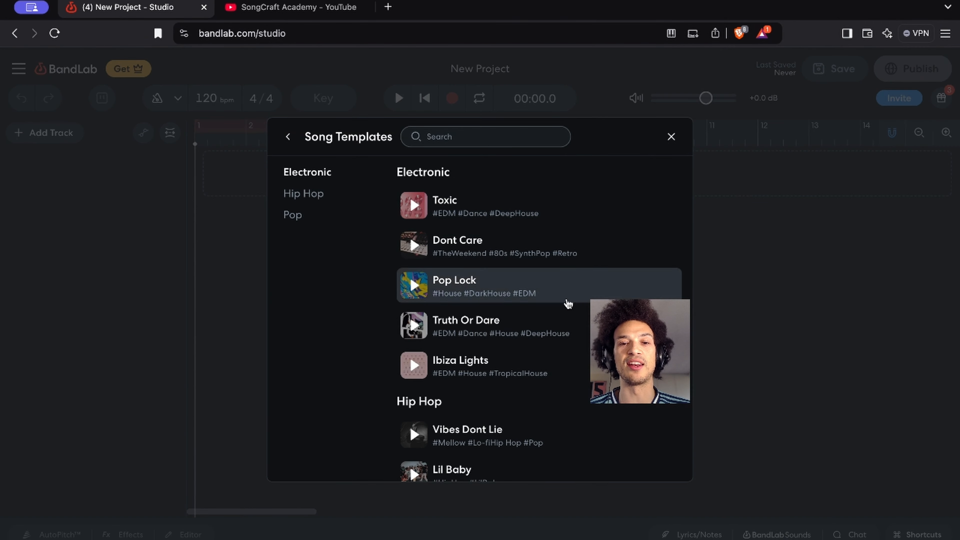
{"action": "scroll", "coordinate": [559, 310], "scroll_direction": "down", "scroll_amount": 5}
{"action": "scroll", "coordinate": [556, 317], "scroll_direction": "down", "scroll_amount": 3}
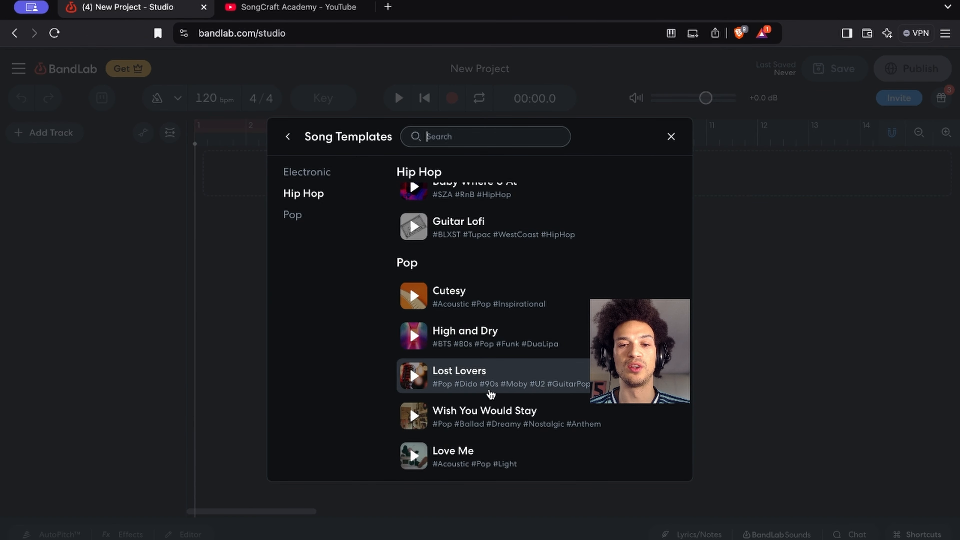
{"action": "left_click", "coordinate": [434, 386]}
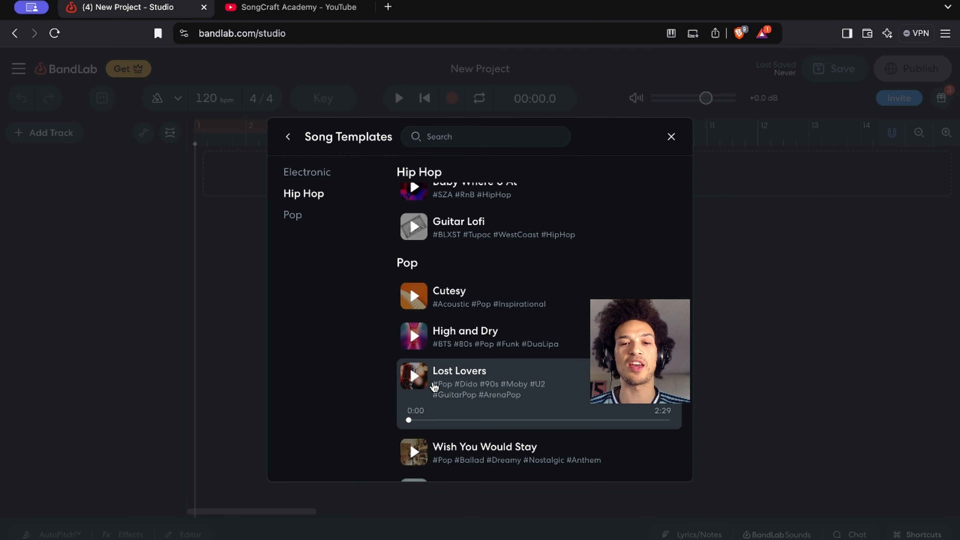
{"action": "left_click", "coordinate": [656, 376]}
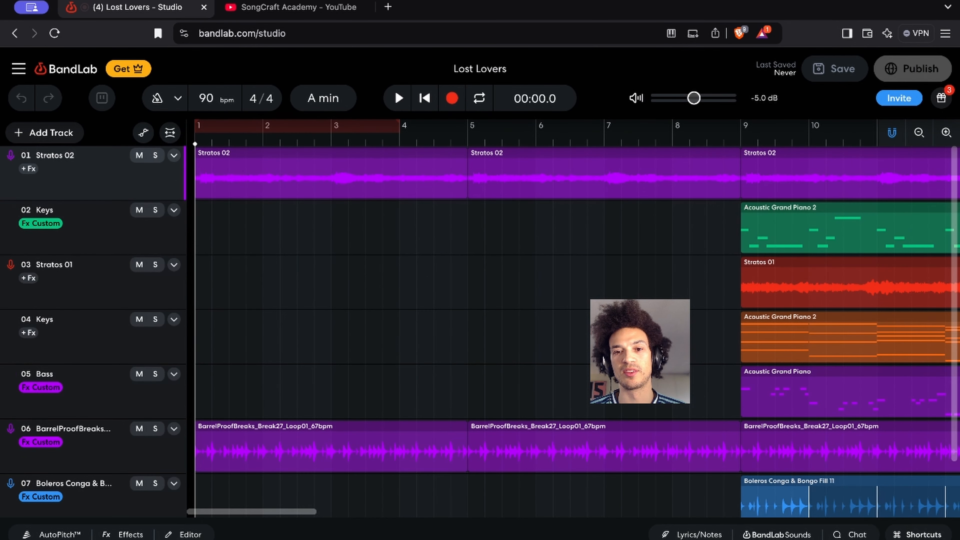
Search the BandLab Sounds packs for "breaks" and preview the Ambient Breaks and Drum Breaks & Percussion packs
{"action": "left_click", "coordinate": [777, 534]}
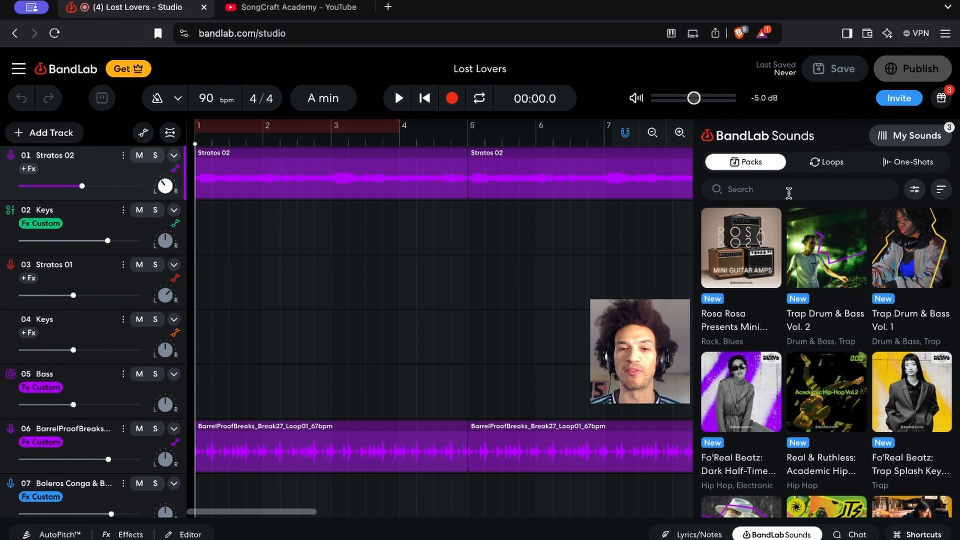
{"action": "mouse_move", "coordinate": [770, 336]}
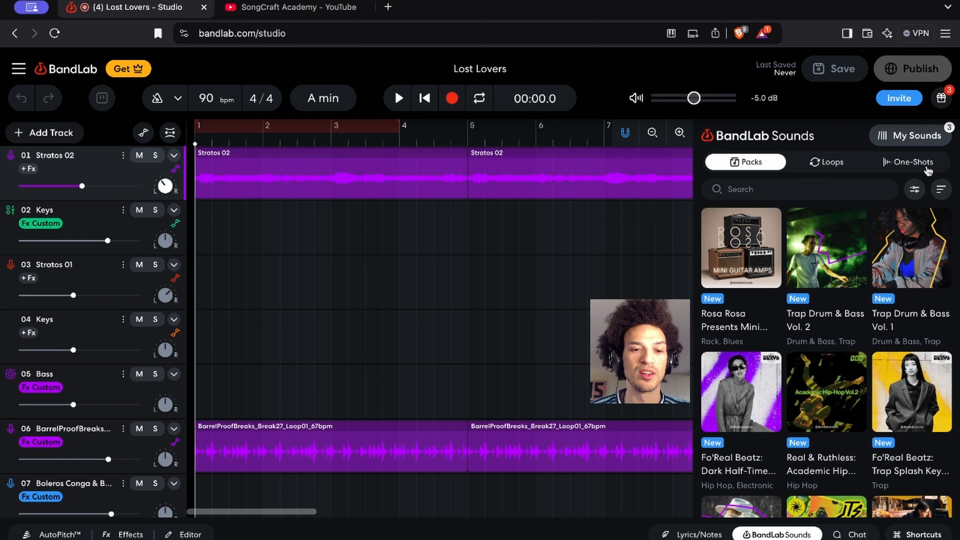
{"action": "left_click", "coordinate": [873, 182]}
{"action": "type", "text": "b"}
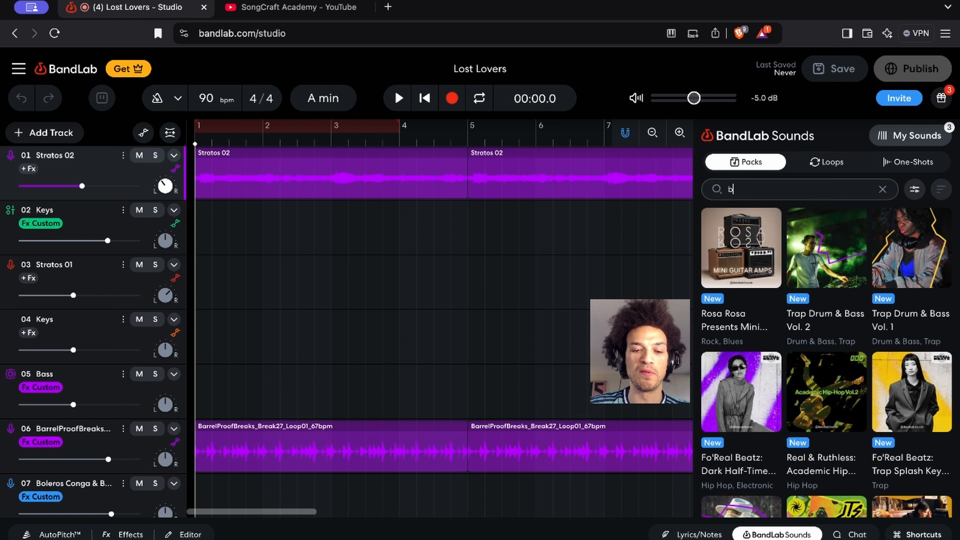
{"action": "type", "text": "reaks"}
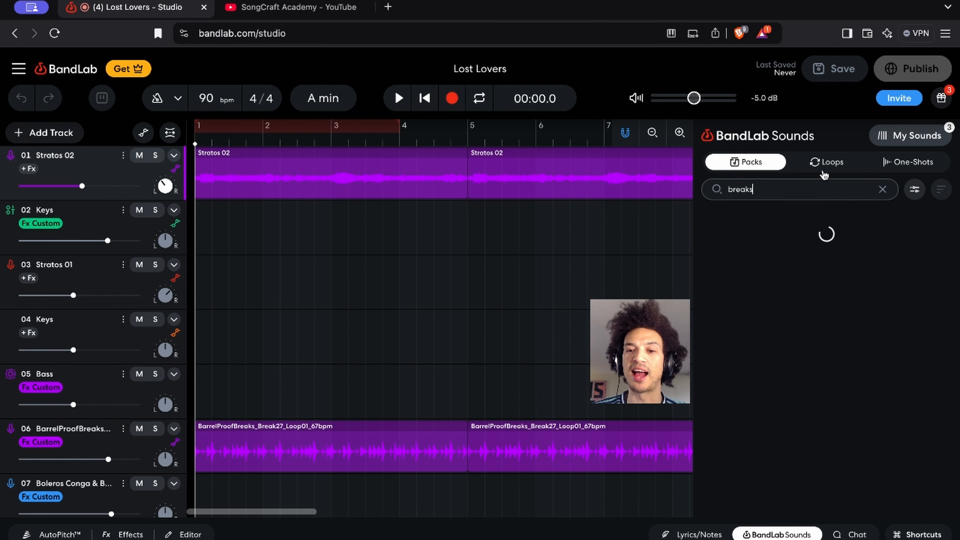
{"action": "left_click", "coordinate": [741, 248]}
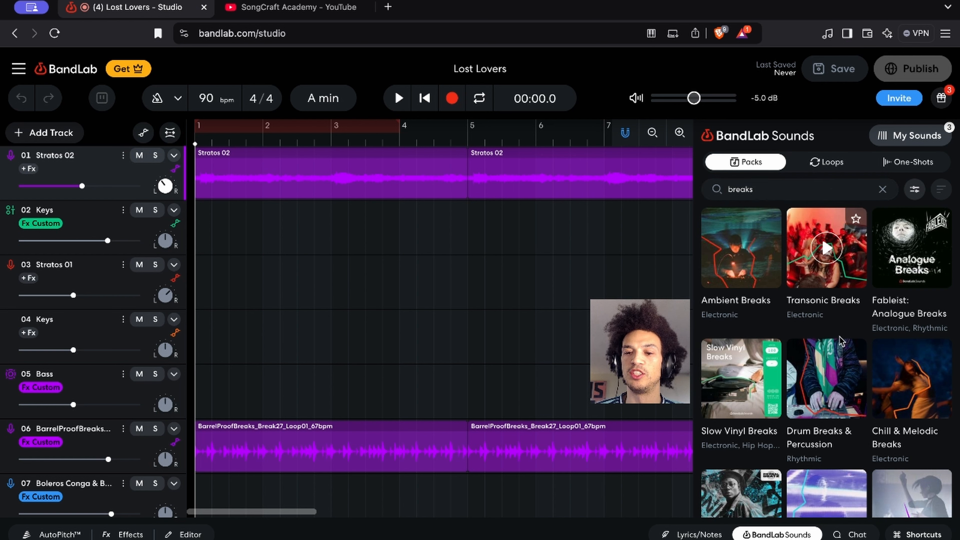
{"action": "left_click", "coordinate": [827, 379]}
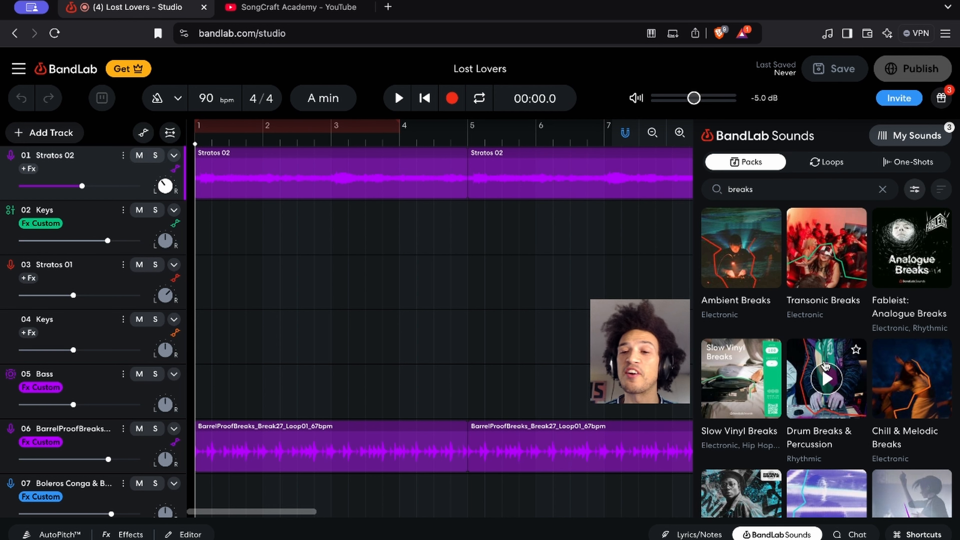
Open the Drum Breaks & Percussion pack and preview its Zumba_90 and Worthy_135 percussion loops
{"action": "left_click", "coordinate": [826, 378]}
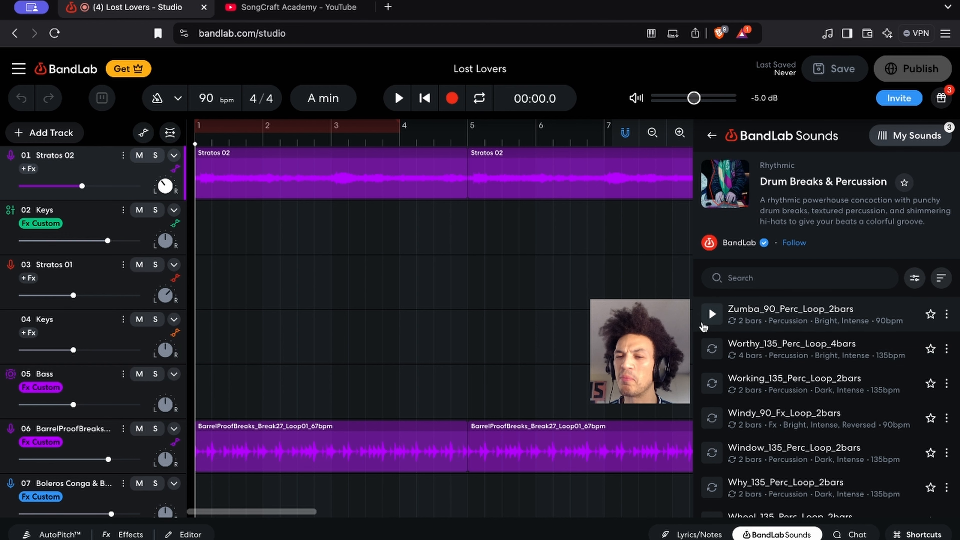
{"action": "left_click", "coordinate": [702, 322]}
{"action": "left_click", "coordinate": [703, 321]}
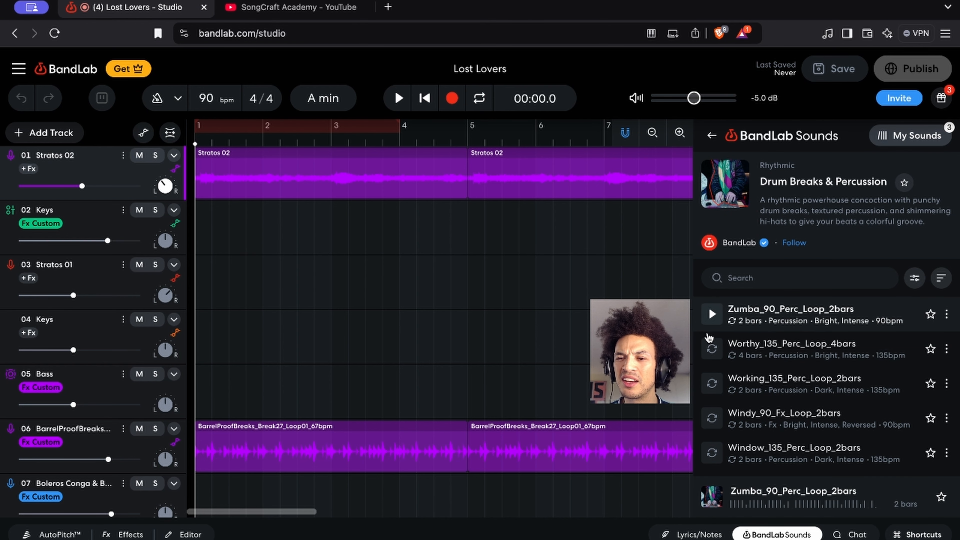
{"action": "left_click", "coordinate": [712, 349]}
{"action": "left_click", "coordinate": [914, 277]}
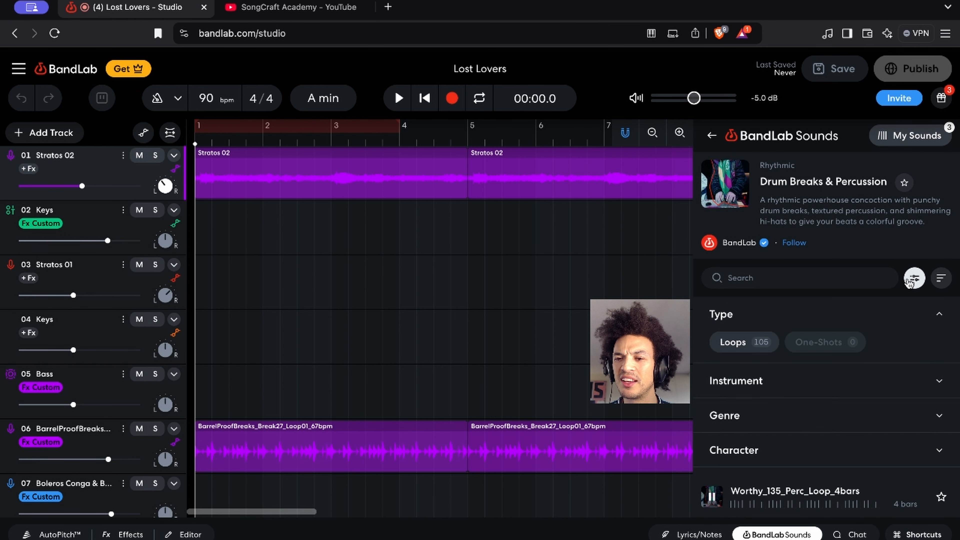
{"action": "left_click", "coordinate": [727, 183]}
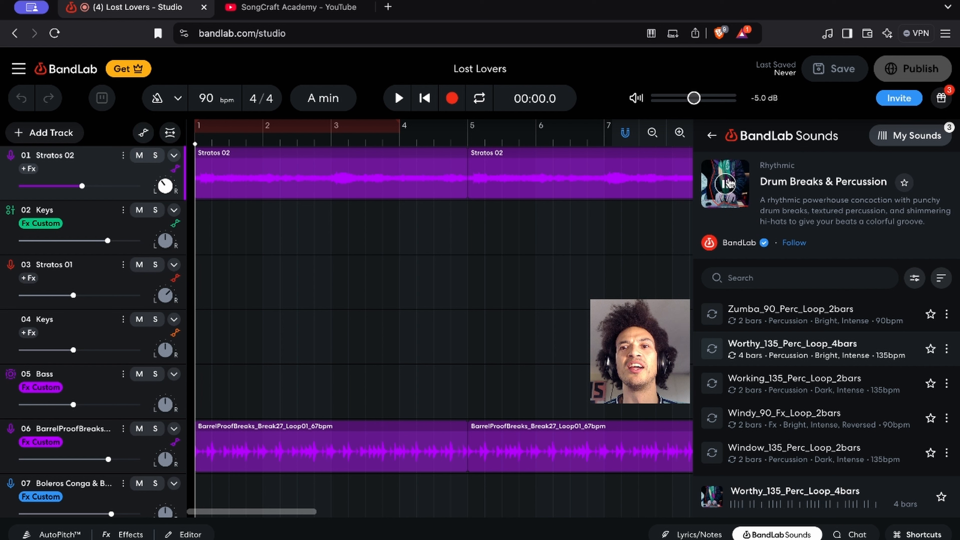
Filter the Drum Breaks & Percussion pack's loops by the Beats instrument
{"action": "left_click", "coordinate": [914, 278]}
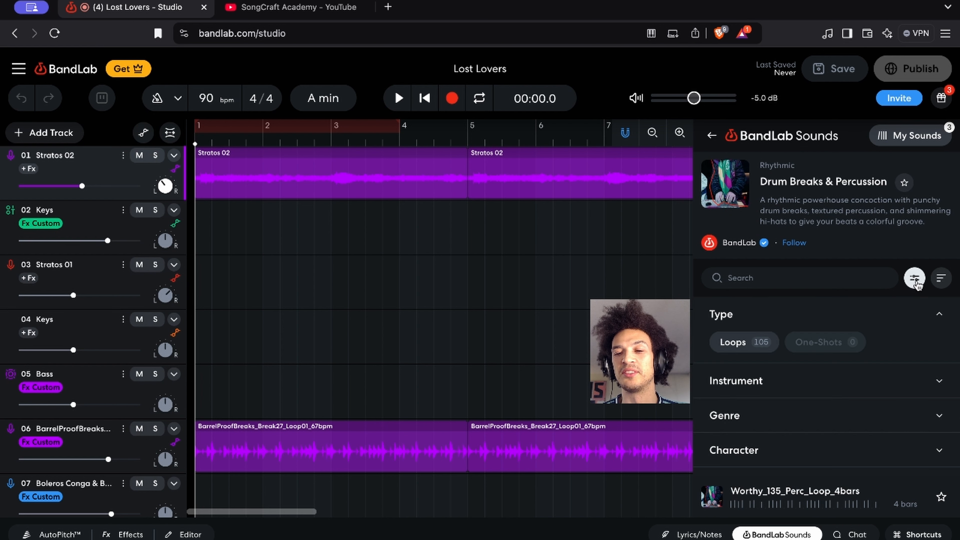
{"action": "scroll", "coordinate": [744, 403], "scroll_direction": "down", "scroll_amount": 3}
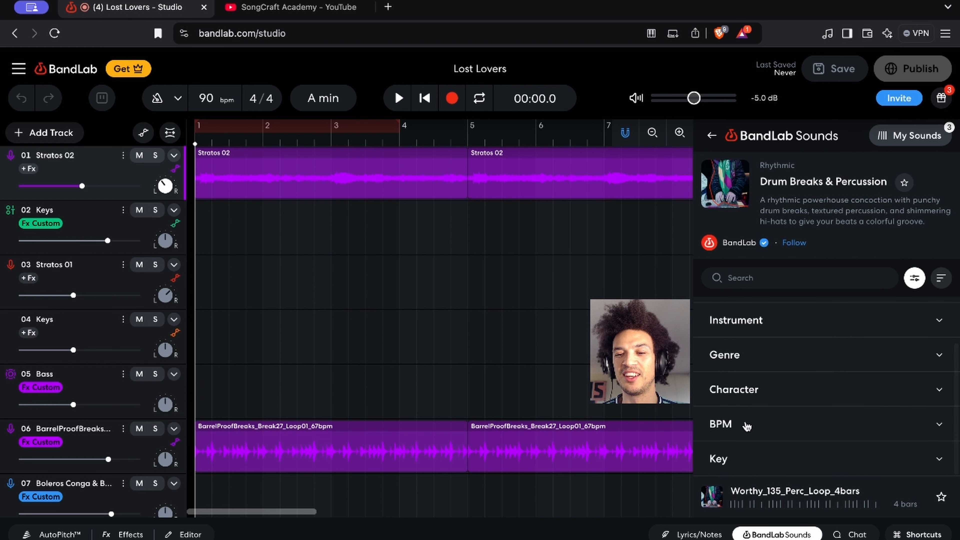
{"action": "left_click", "coordinate": [752, 319]}
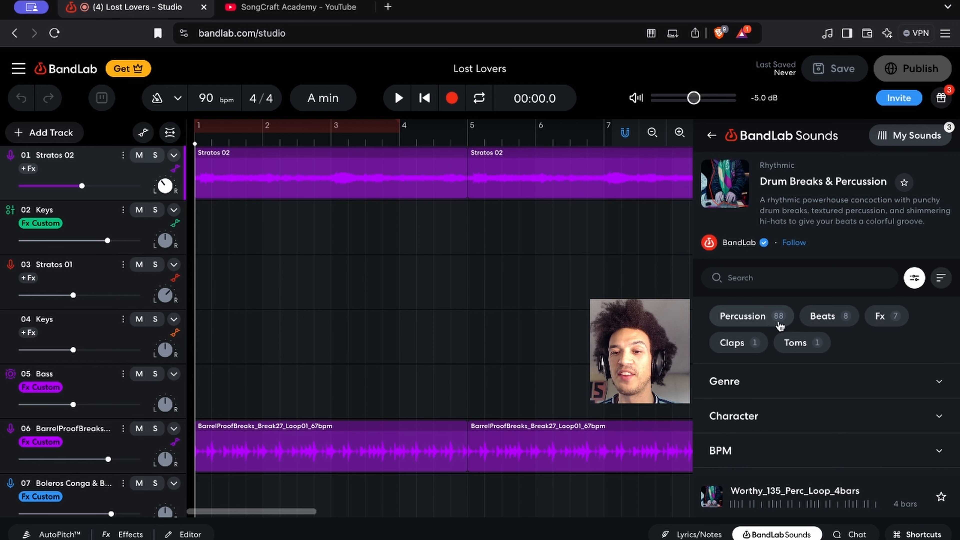
{"action": "left_click", "coordinate": [813, 322]}
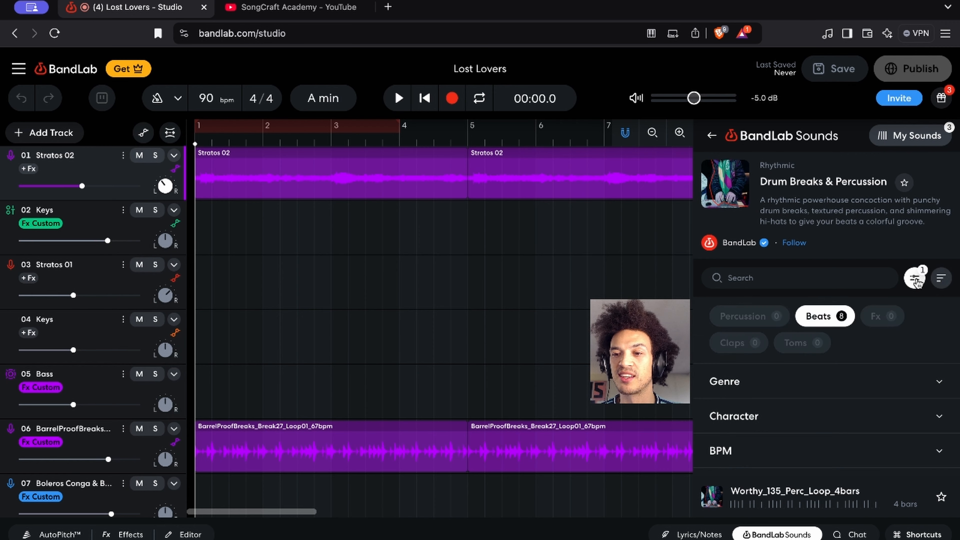
{"action": "left_click", "coordinate": [915, 278]}
Preview the filtered break loops one after another, from Waiter_120_Drum_Break_4bars through About_90_Drum_Break_2bars
{"action": "left_click", "coordinate": [712, 313]}
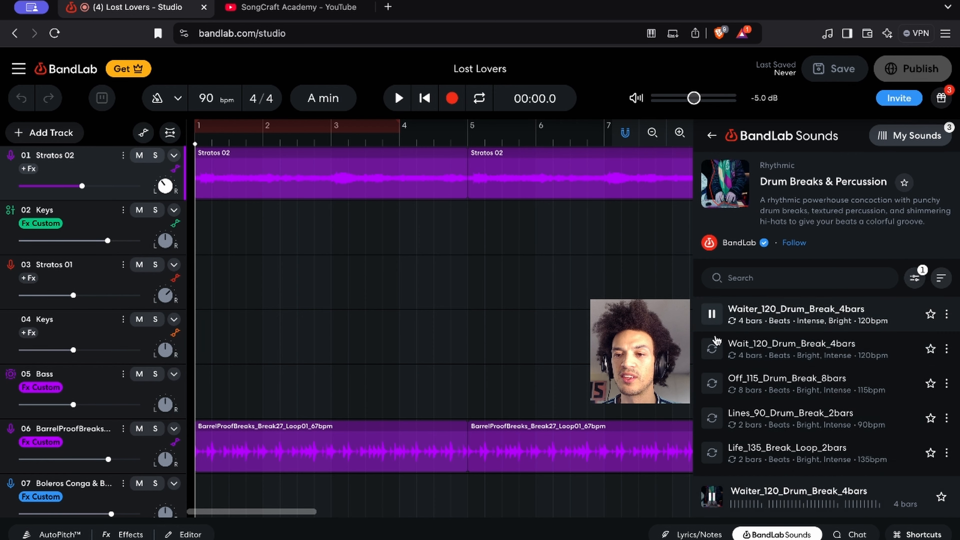
{"action": "left_click", "coordinate": [711, 349]}
{"action": "left_click", "coordinate": [712, 383]}
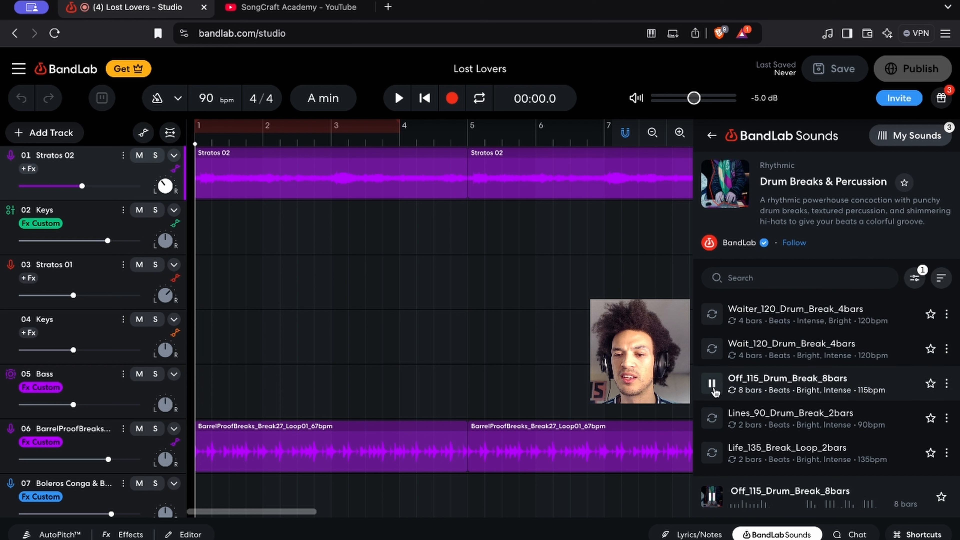
{"action": "left_click", "coordinate": [712, 418]}
{"action": "scroll", "coordinate": [712, 426], "scroll_direction": "down", "scroll_amount": 2}
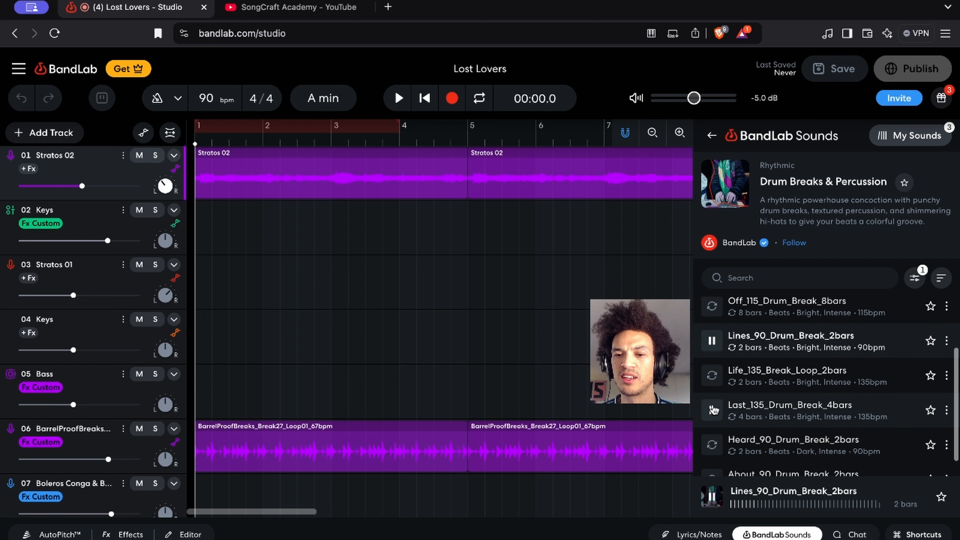
{"action": "left_click", "coordinate": [712, 374]}
{"action": "left_click", "coordinate": [711, 409]}
{"action": "left_click", "coordinate": [711, 445]}
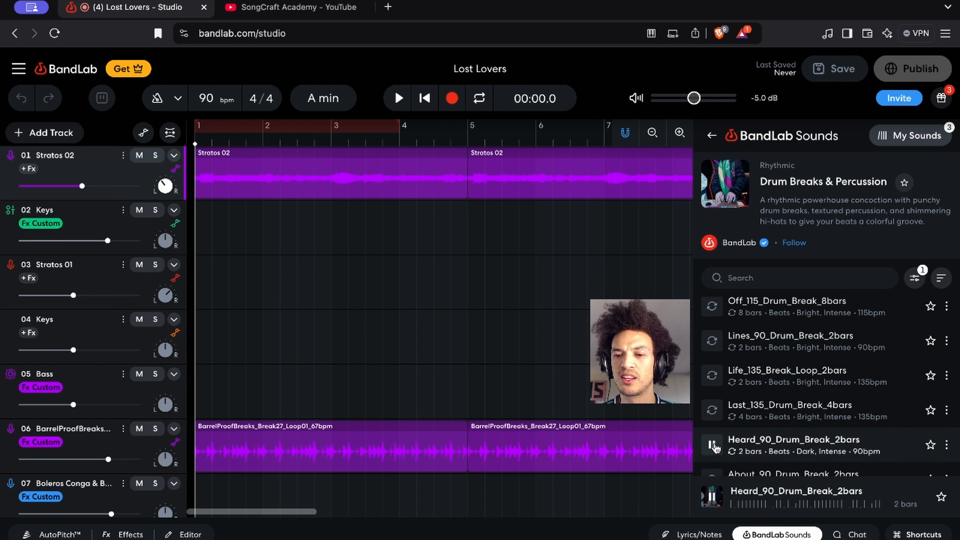
{"action": "scroll", "coordinate": [712, 448], "scroll_direction": "down", "scroll_amount": 1}
{"action": "left_click", "coordinate": [713, 459]}
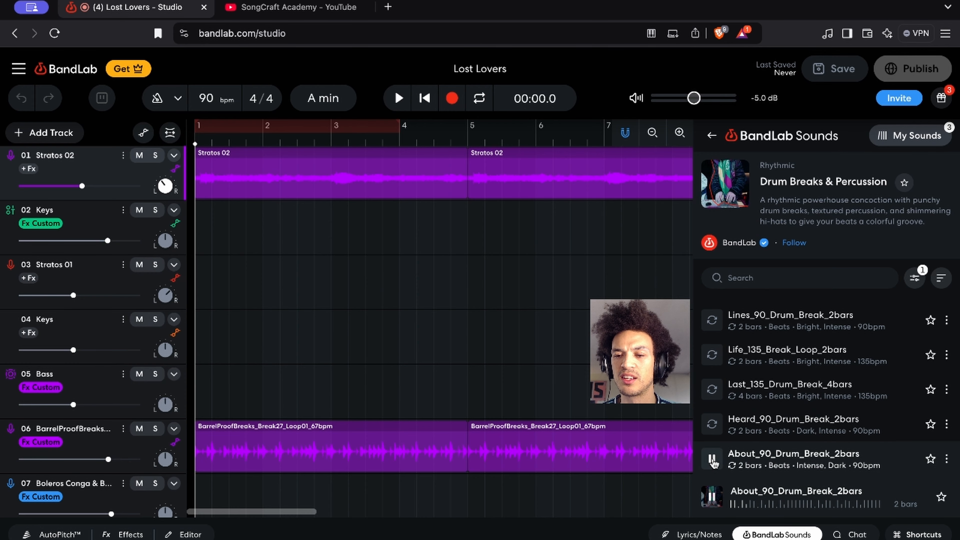
{"action": "left_click", "coordinate": [712, 459]}
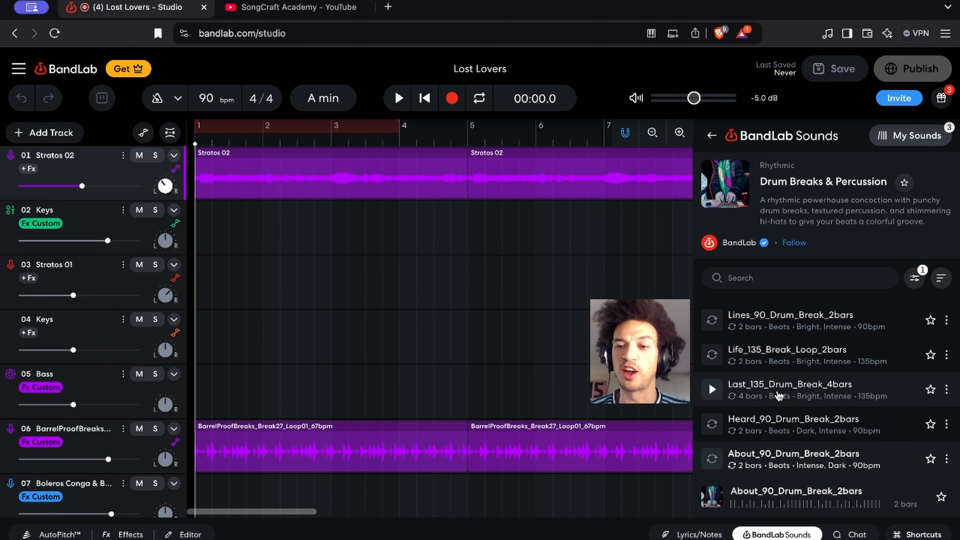
Leave the pack, hide the sound library, play the song from the start and select the first Stratos 02 region
{"action": "left_click", "coordinate": [713, 136]}
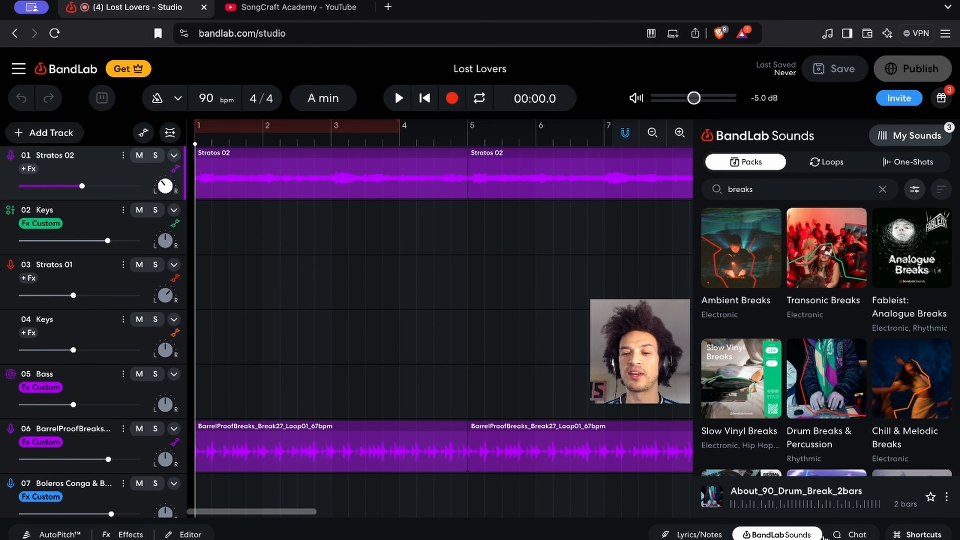
{"action": "left_click", "coordinate": [778, 534]}
{"action": "scroll", "coordinate": [516, 398], "scroll_direction": "down", "scroll_amount": 5}
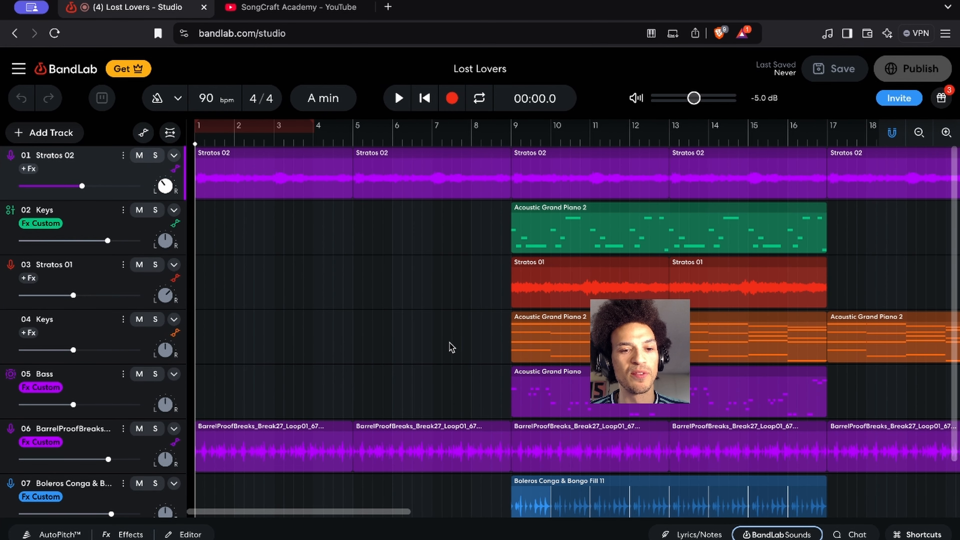
{"action": "key", "text": "space"}
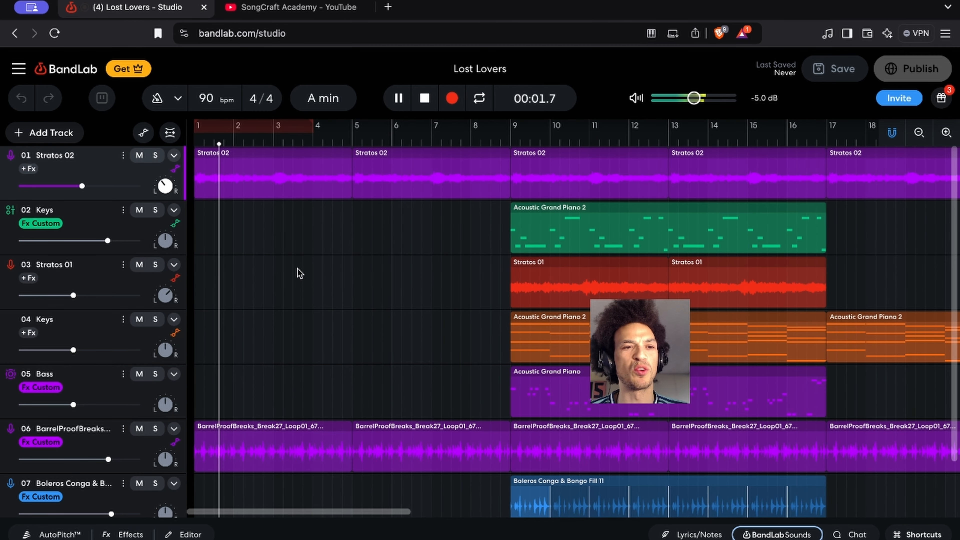
{"action": "left_click", "coordinate": [304, 185]}
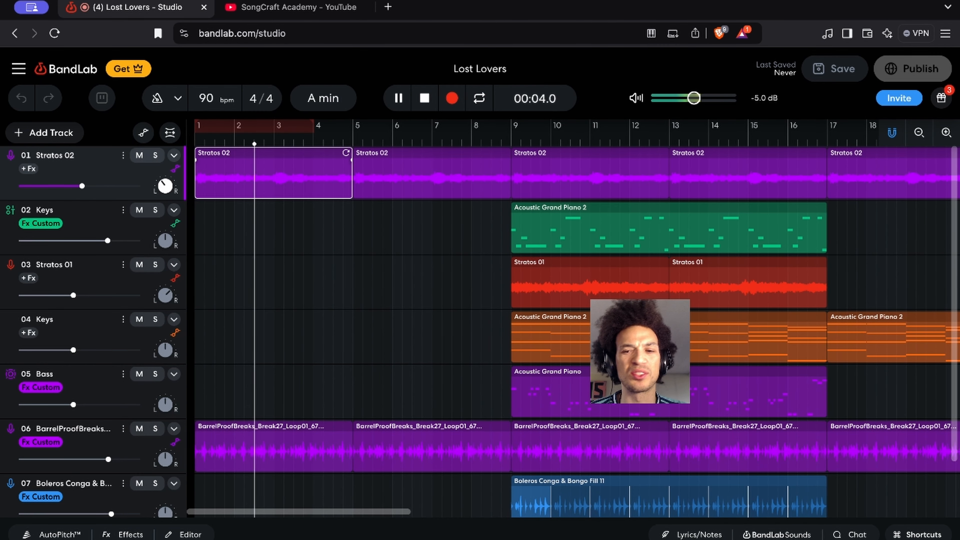
Search the BandLab Sounds loops for "stratos" and stop the song playback
{"action": "left_click", "coordinate": [793, 534]}
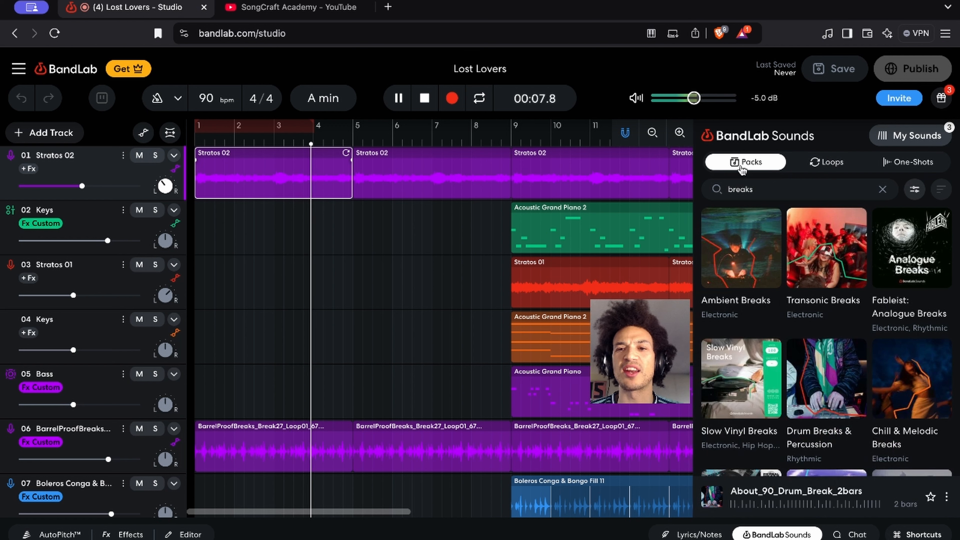
{"action": "double_click", "coordinate": [739, 189]}
{"action": "type", "text": "stra"}
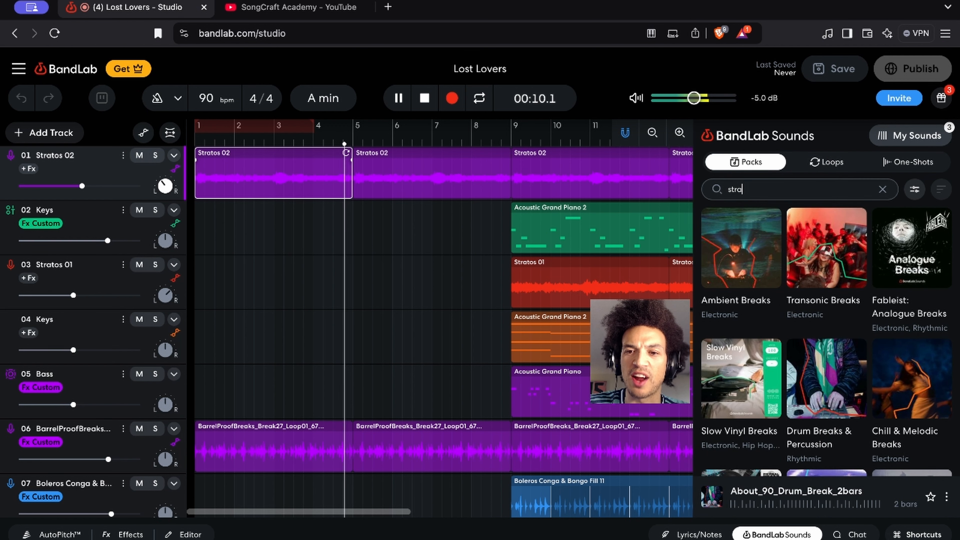
{"action": "type", "text": "tos"}
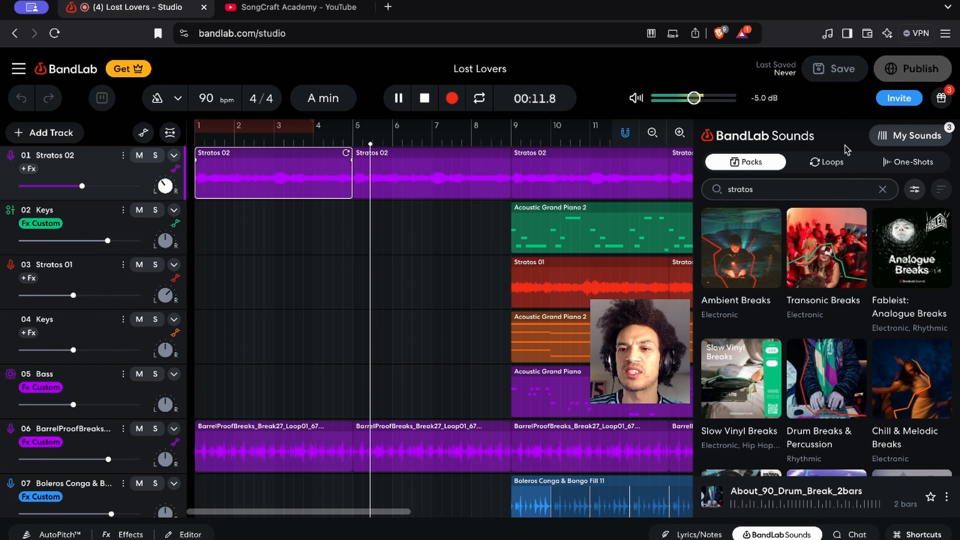
{"action": "left_click", "coordinate": [838, 163]}
{"action": "left_click", "coordinate": [795, 191]}
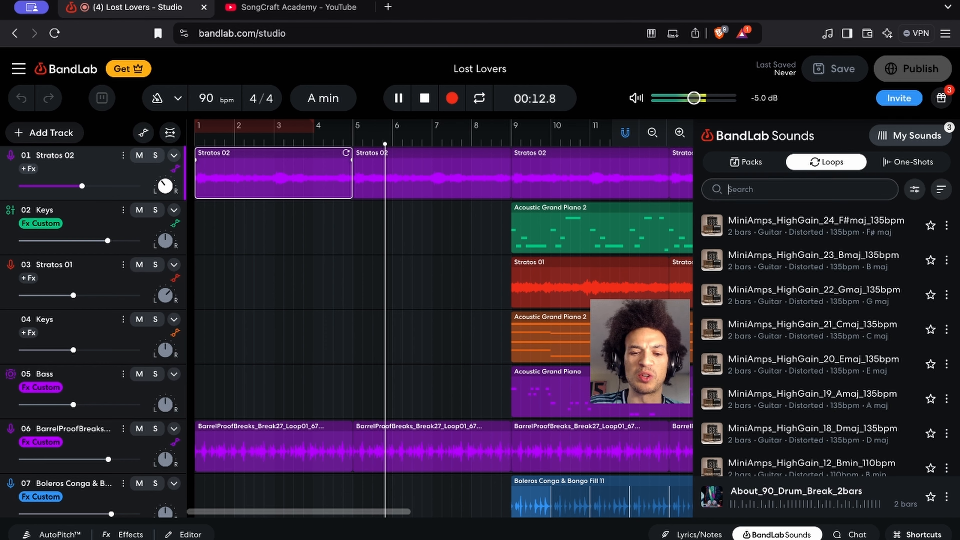
{"action": "type", "text": "stratos"}
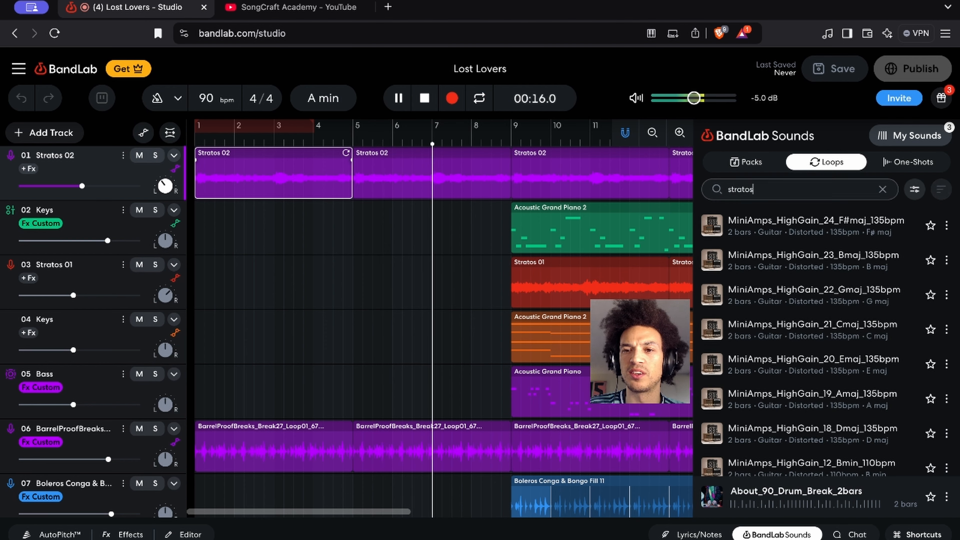
{"action": "key", "text": "Return"}
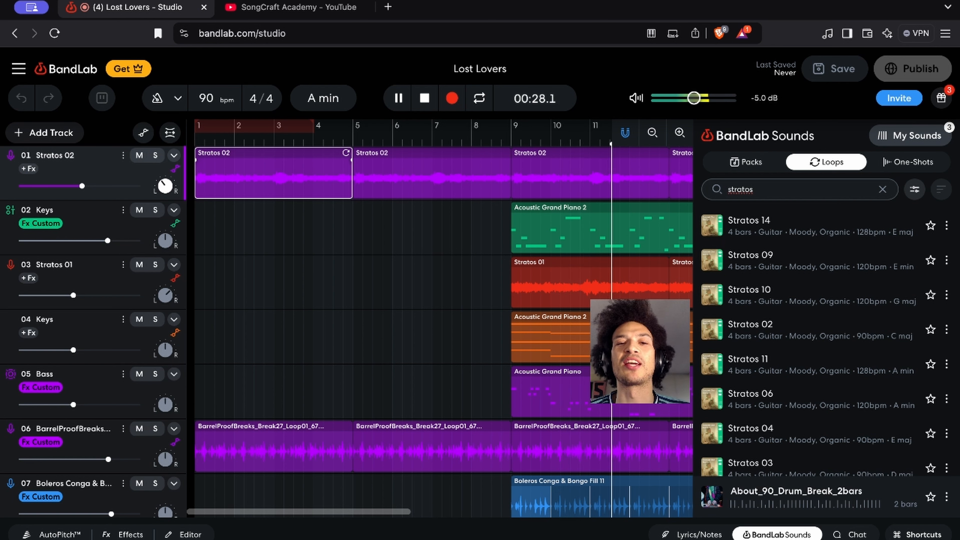
{"action": "left_click", "coordinate": [458, 392]}
{"action": "key", "text": "space"}
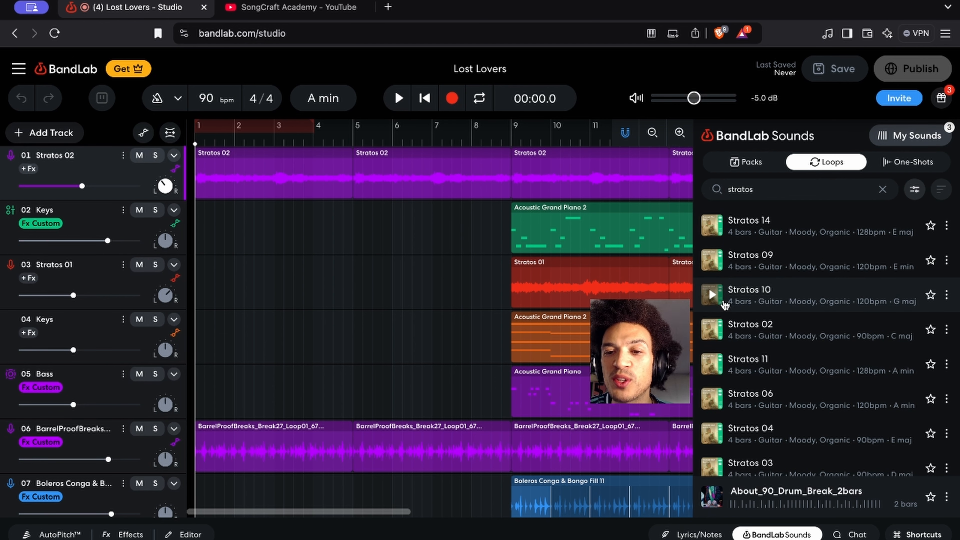
Preview the Stratos 10 and Stratos 05 loops, briefly playing the song's opening alongside Stratos 05
{"action": "left_click", "coordinate": [710, 295]}
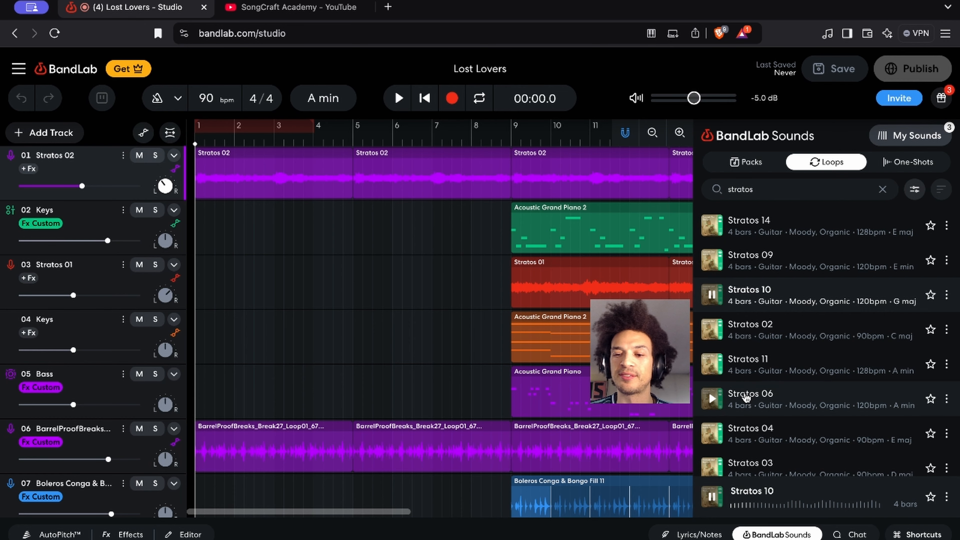
{"action": "scroll", "coordinate": [740, 397], "scroll_direction": "down", "scroll_amount": 8}
{"action": "scroll", "coordinate": [744, 397], "scroll_direction": "down", "scroll_amount": 3}
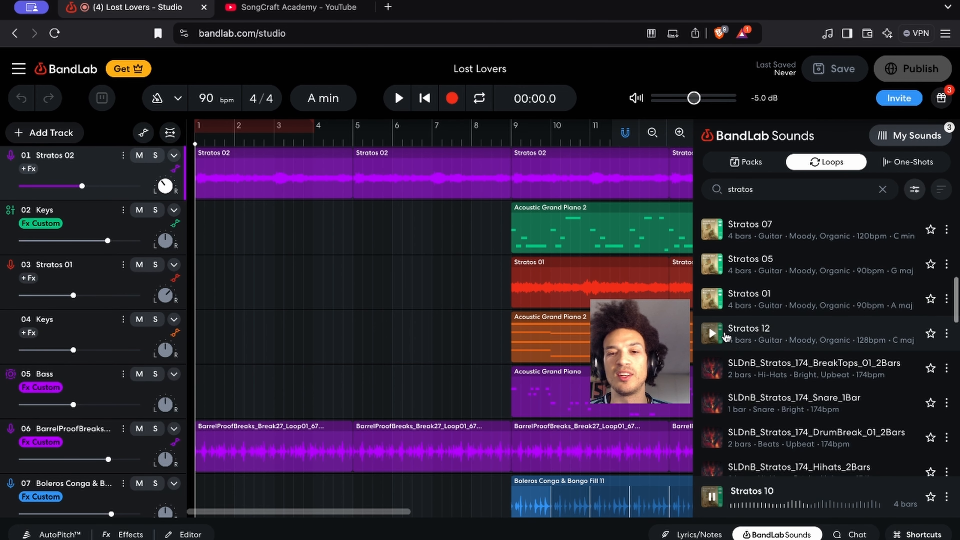
{"action": "left_click", "coordinate": [710, 265]}
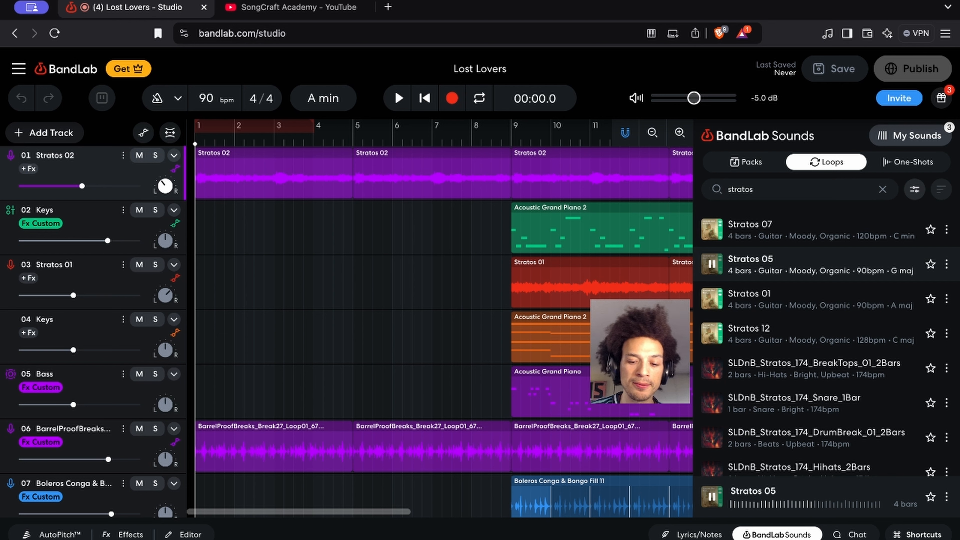
{"action": "key", "text": "space"}
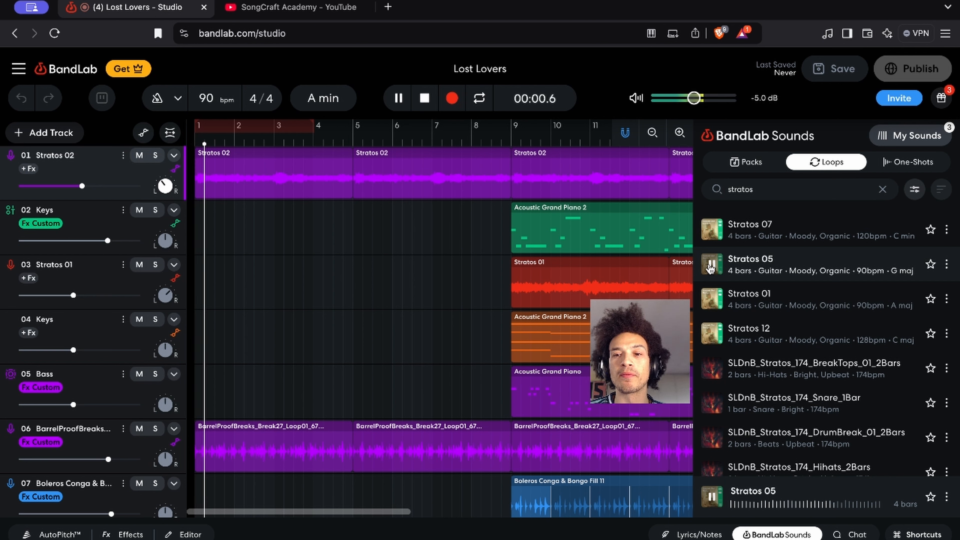
{"action": "key", "text": "space"}
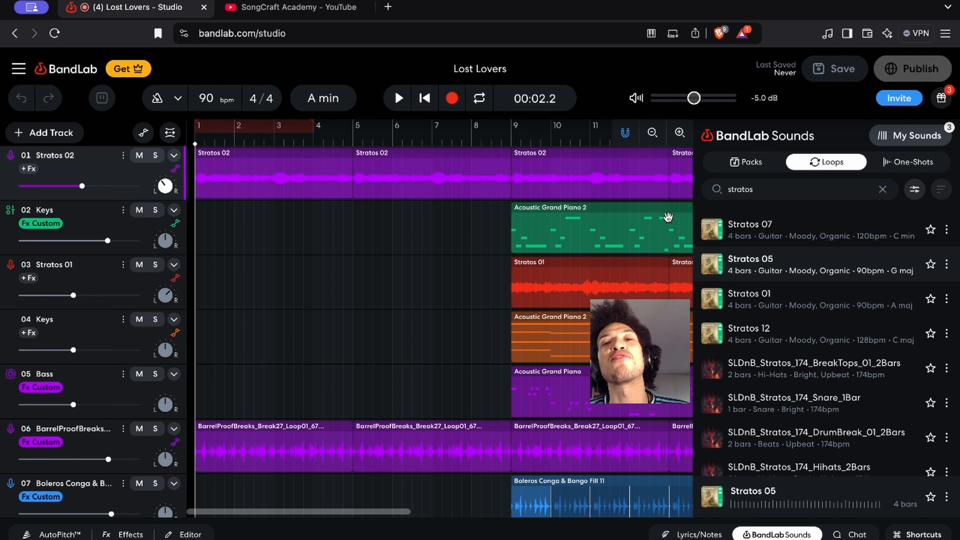
Preview the Stratos 10, Stratos 02, Stratos 11 and Stratos 06 guitar loops in turn
{"action": "scroll", "coordinate": [749, 261], "scroll_direction": "down", "scroll_amount": 5}
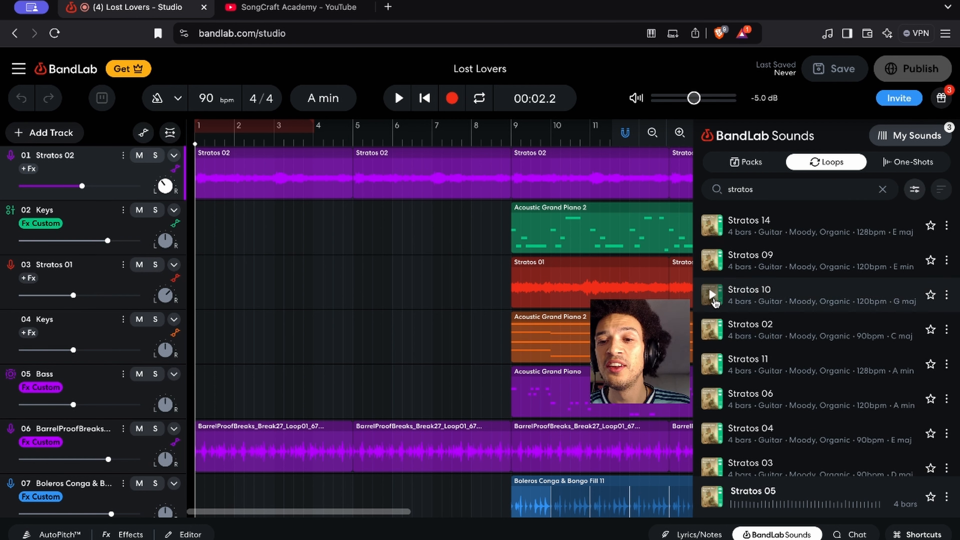
{"action": "left_click", "coordinate": [712, 295]}
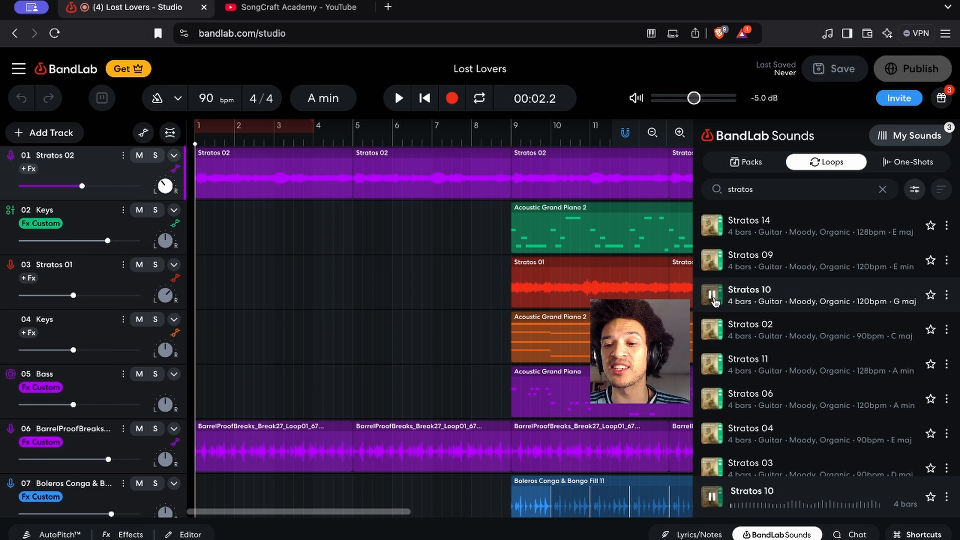
{"action": "key", "text": "Down"}
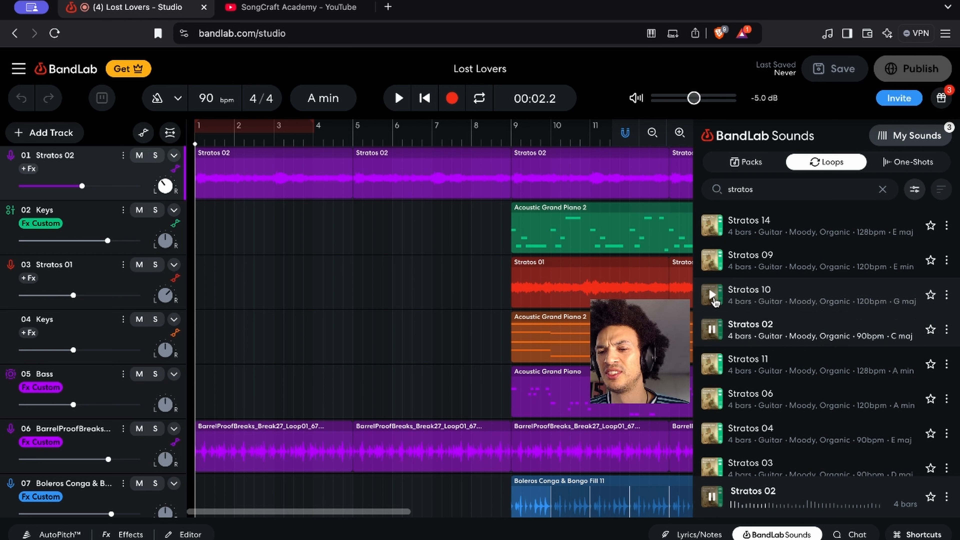
{"action": "key", "text": "Down"}
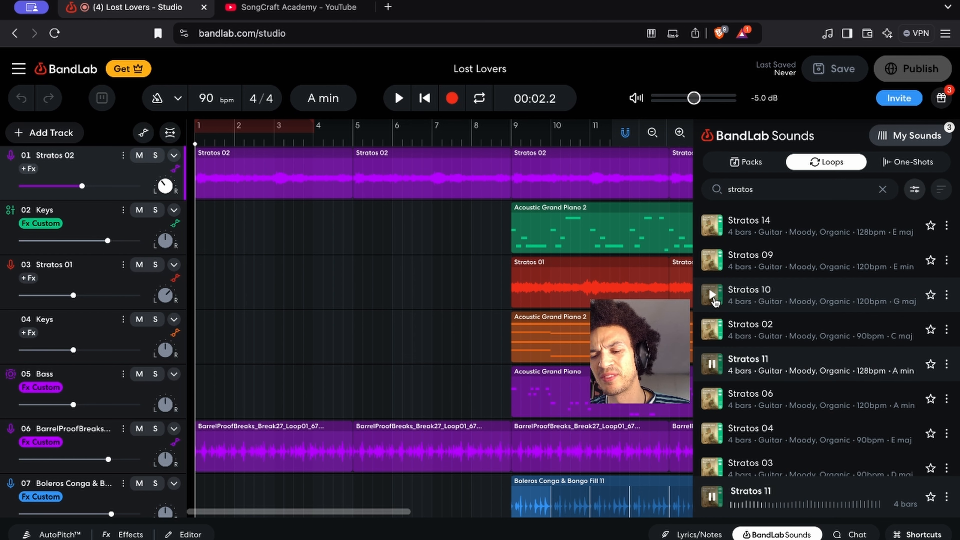
{"action": "key", "text": "Down"}
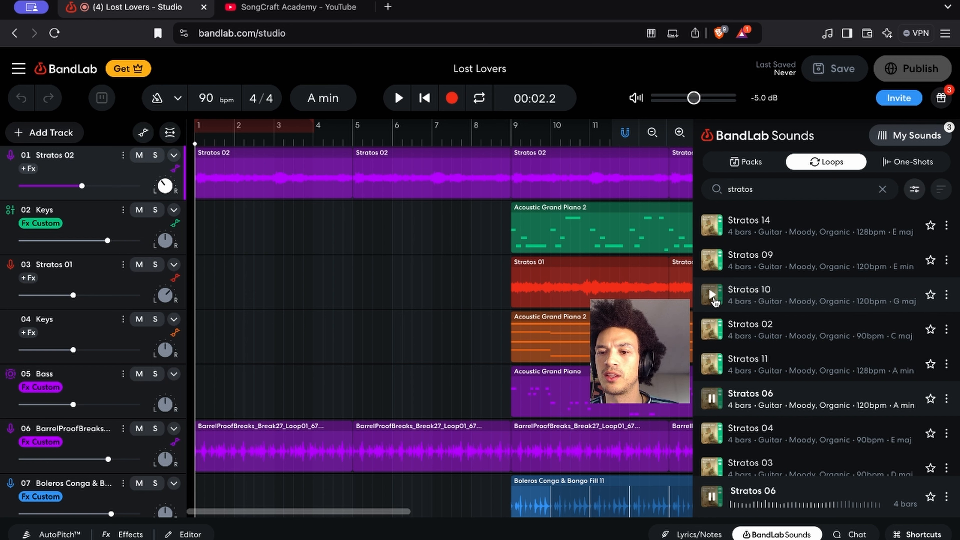
Preview the Stratos 04 guitar loop and stop the preview
{"action": "key", "text": "Down"}
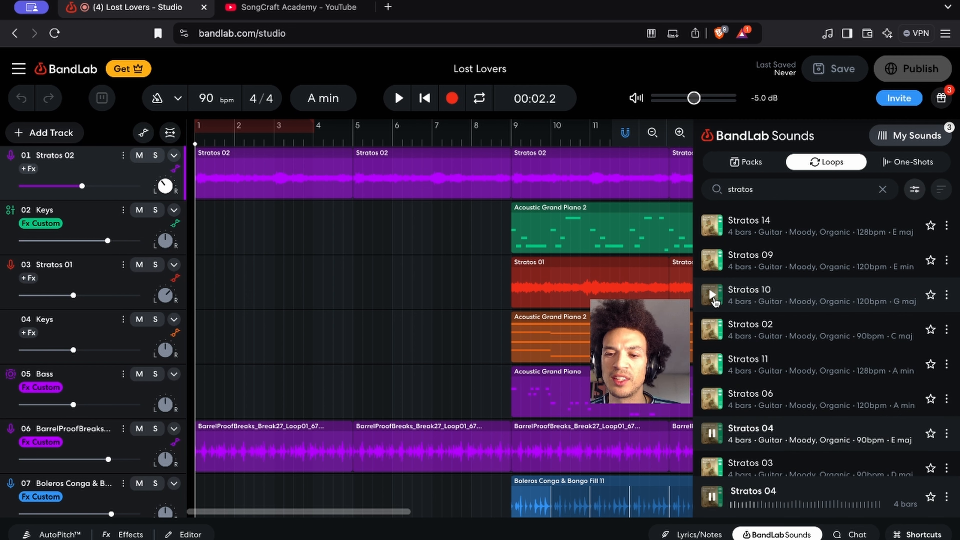
{"action": "left_click", "coordinate": [712, 434]}
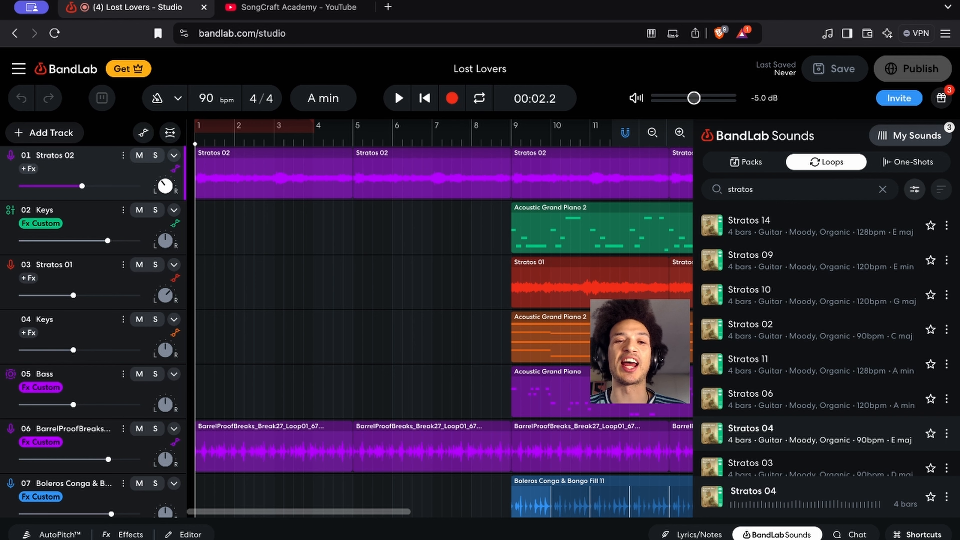
Play the song from just before bar 9, hide the sound library and look over the eight tracks in this section
{"action": "left_click", "coordinate": [508, 141]}
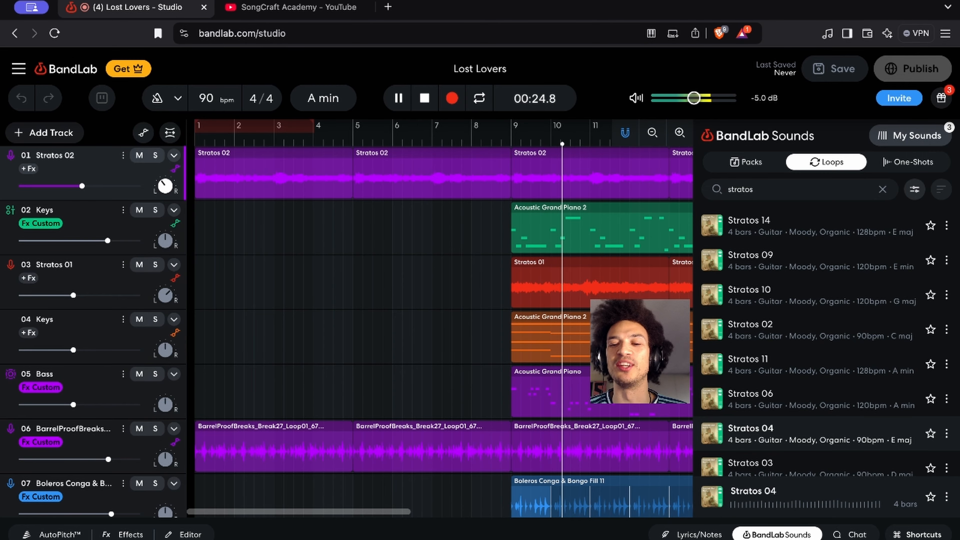
{"action": "left_click", "coordinate": [776, 534]}
{"action": "scroll", "coordinate": [668, 403], "scroll_direction": "down", "scroll_amount": 3}
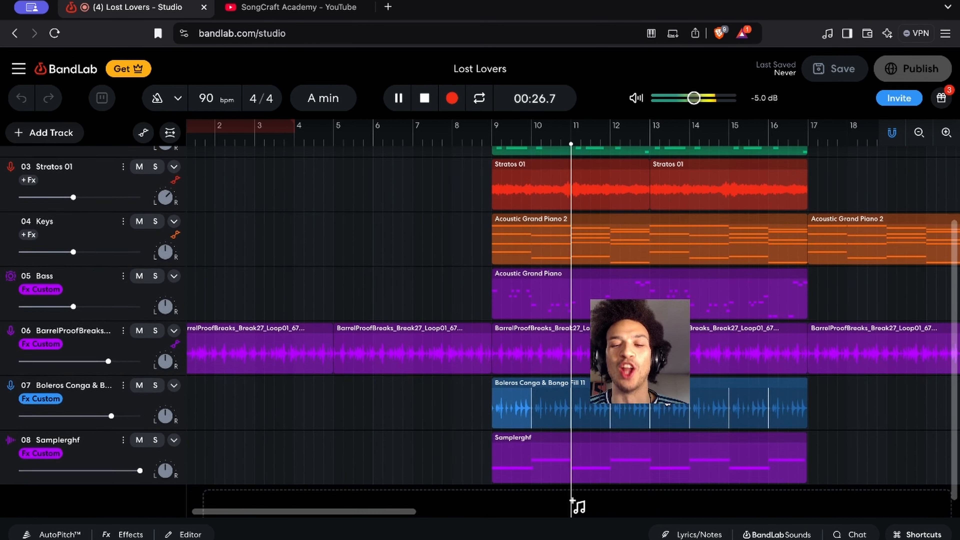
{"action": "scroll", "coordinate": [572, 505], "scroll_direction": "down", "scroll_amount": 1}
{"action": "scroll", "coordinate": [572, 491], "scroll_direction": "up", "scroll_amount": 2}
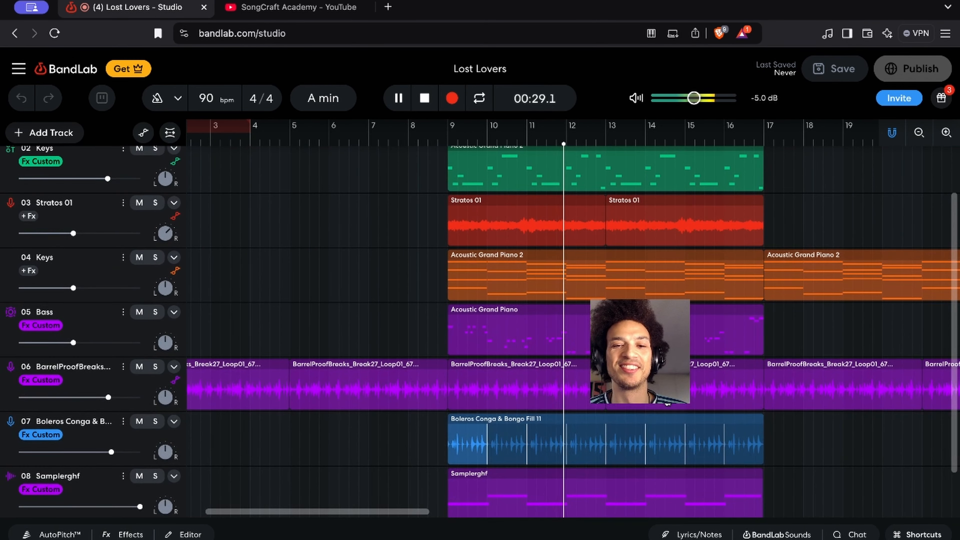
{"action": "scroll", "coordinate": [667, 404], "scroll_direction": "right", "scroll_amount": 2}
{"action": "scroll", "coordinate": [667, 404], "scroll_direction": "up", "scroll_amount": 1}
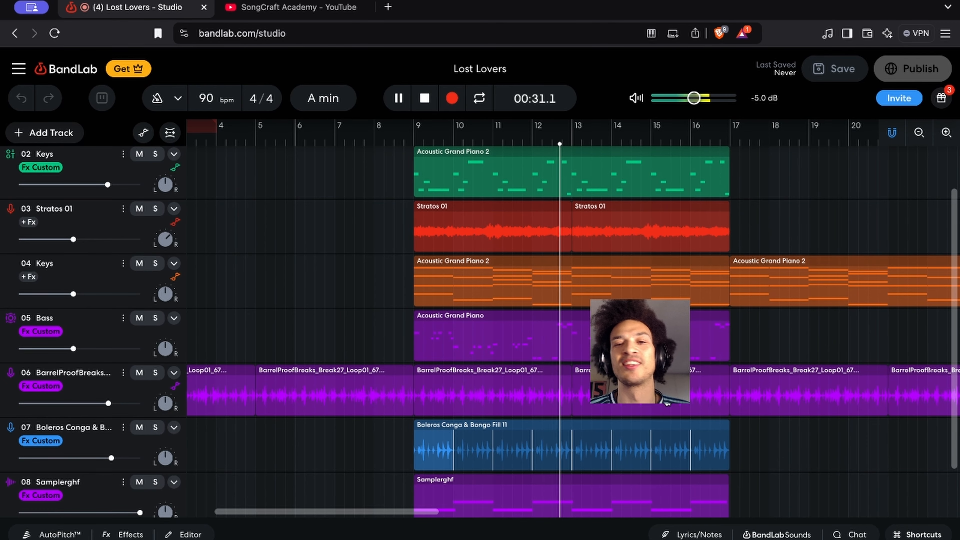
{"action": "scroll", "coordinate": [667, 403], "scroll_direction": "right", "scroll_amount": 2}
{"action": "scroll", "coordinate": [667, 403], "scroll_direction": "up", "scroll_amount": 2}
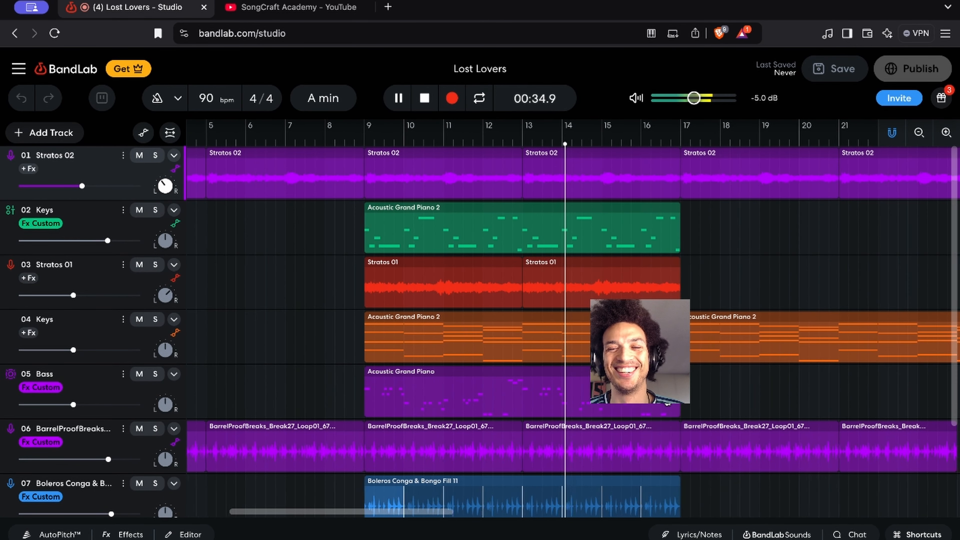
Examine how the tracks drop out and return between bars 9 and 31 while the song plays
{"action": "scroll", "coordinate": [667, 403], "scroll_direction": "right", "scroll_amount": 2}
{"action": "scroll", "coordinate": [669, 405], "scroll_direction": "right", "scroll_amount": 3}
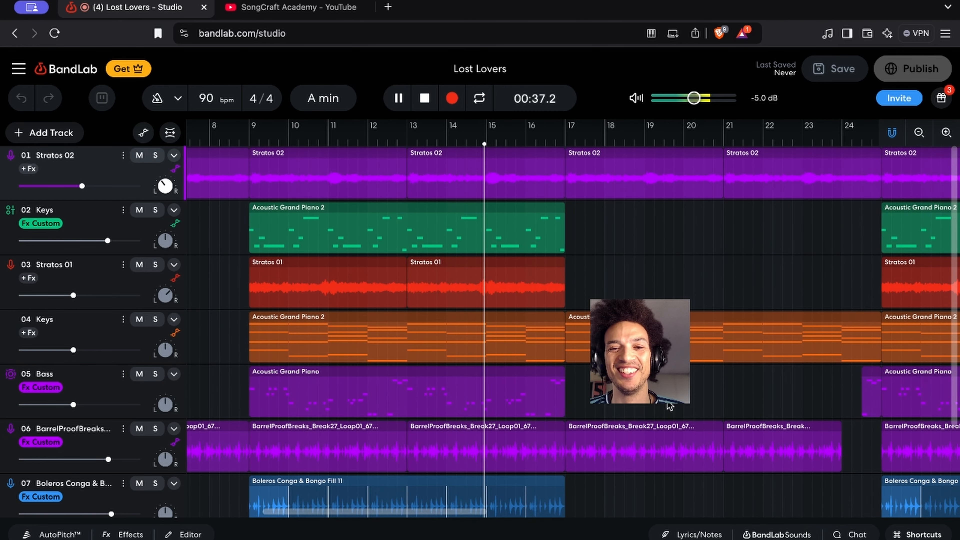
{"action": "scroll", "coordinate": [508, 413], "scroll_direction": "right", "scroll_amount": 3}
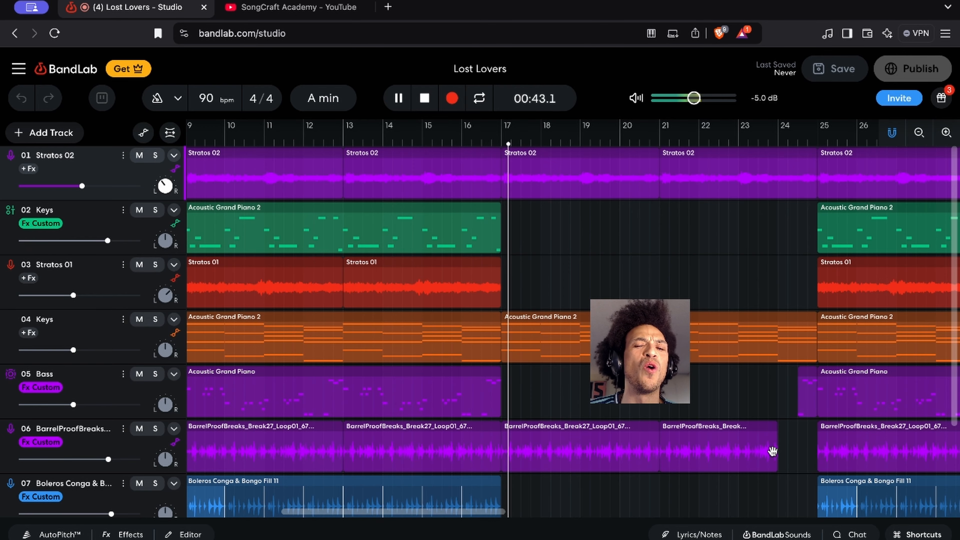
{"action": "scroll", "coordinate": [772, 451], "scroll_direction": "right", "scroll_amount": 1}
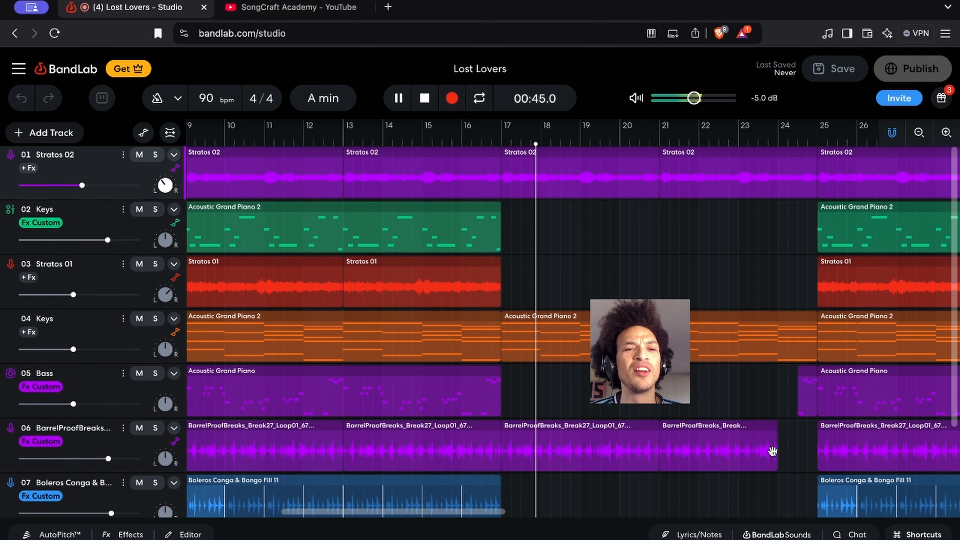
{"action": "scroll", "coordinate": [774, 454], "scroll_direction": "down", "scroll_amount": 2}
{"action": "scroll", "coordinate": [774, 454], "scroll_direction": "down", "scroll_amount": 1}
{"action": "scroll", "coordinate": [773, 454], "scroll_direction": "up", "scroll_amount": 2}
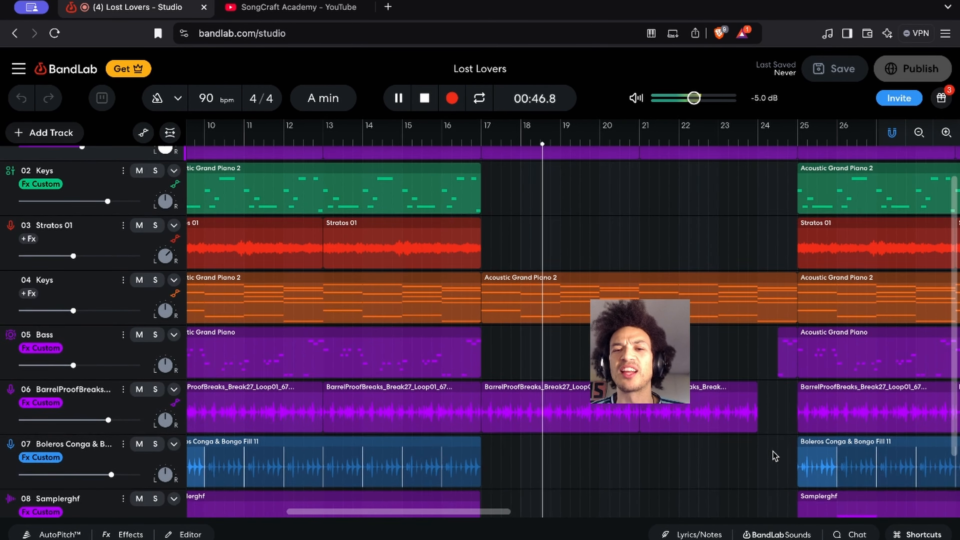
{"action": "scroll", "coordinate": [772, 451], "scroll_direction": "right", "scroll_amount": 3}
{"action": "scroll", "coordinate": [772, 450], "scroll_direction": "up", "scroll_amount": 1}
{"action": "scroll", "coordinate": [772, 451], "scroll_direction": "right", "scroll_amount": 1}
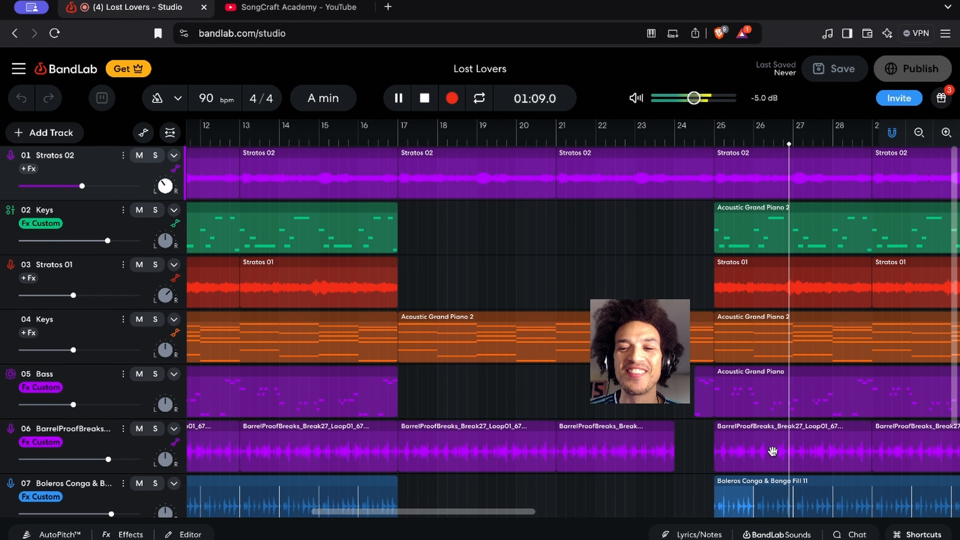
{"action": "scroll", "coordinate": [797, 477], "scroll_direction": "right", "scroll_amount": 1}
{"action": "scroll", "coordinate": [797, 477], "scroll_direction": "right", "scroll_amount": 5}
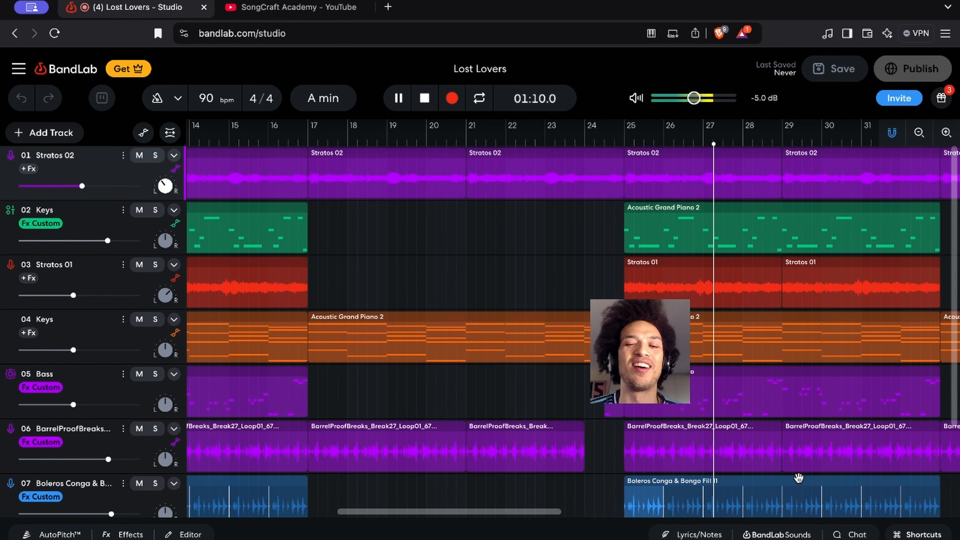
Examine the remaining arrangement from bar 25 to past bar 49 during playback, and stop the song
{"action": "scroll", "coordinate": [798, 477], "scroll_direction": "down", "scroll_amount": 3}
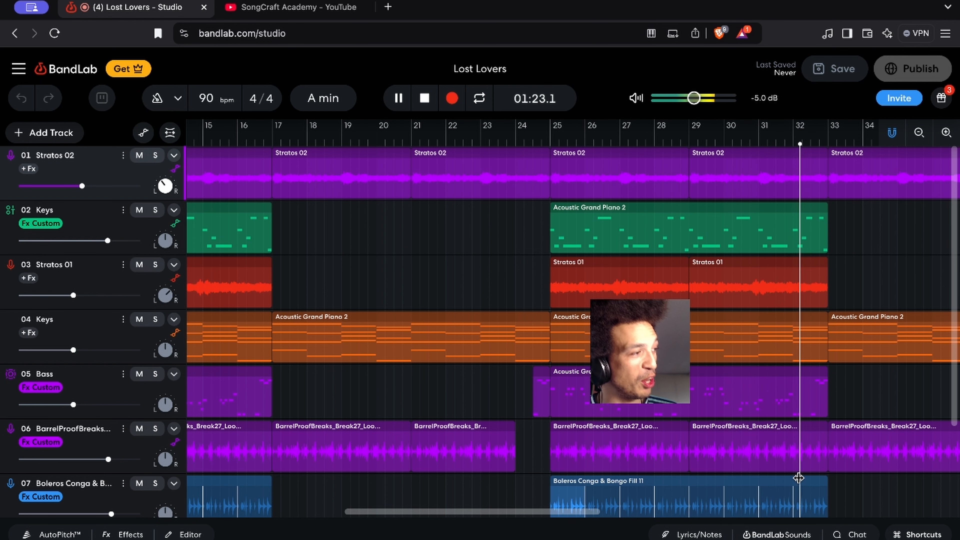
{"action": "scroll", "coordinate": [798, 478], "scroll_direction": "right", "scroll_amount": 5}
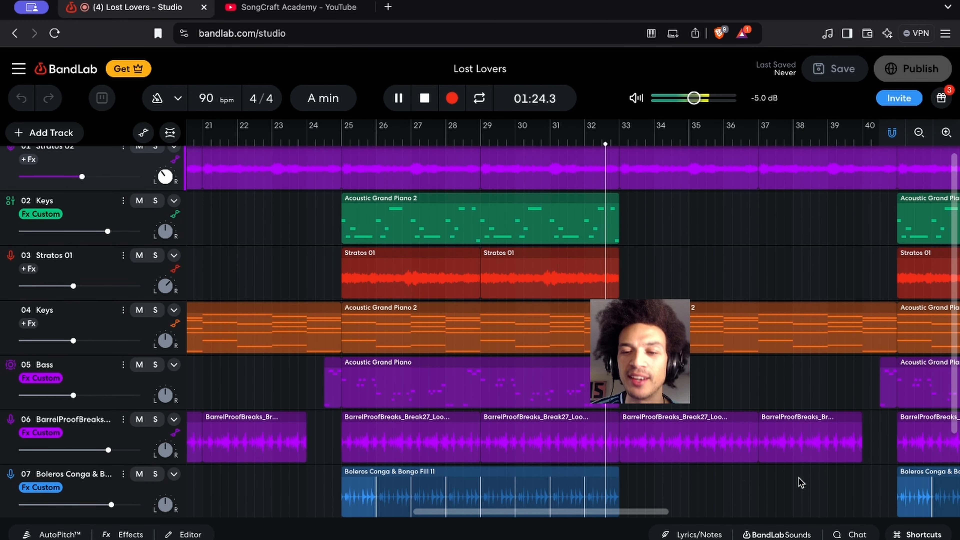
{"action": "scroll", "coordinate": [800, 482], "scroll_direction": "down", "scroll_amount": 3}
{"action": "scroll", "coordinate": [800, 483], "scroll_direction": "right", "scroll_amount": 2}
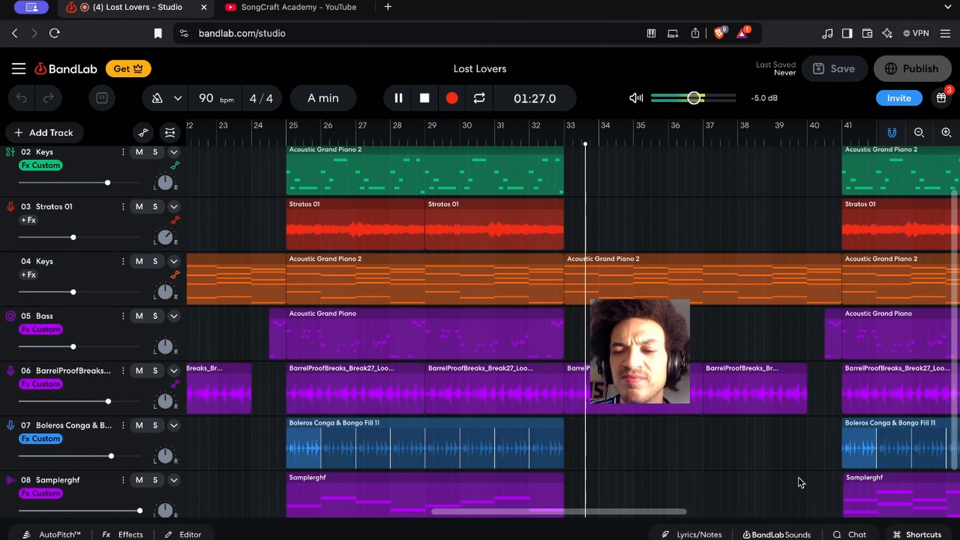
{"action": "scroll", "coordinate": [800, 482], "scroll_direction": "down", "scroll_amount": 3}
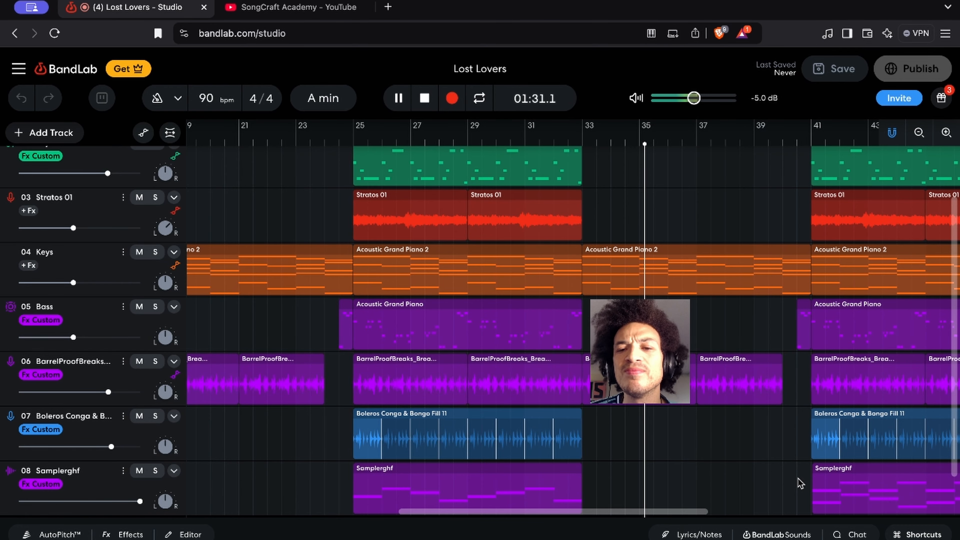
{"action": "scroll", "coordinate": [797, 486], "scroll_direction": "down", "scroll_amount": 3}
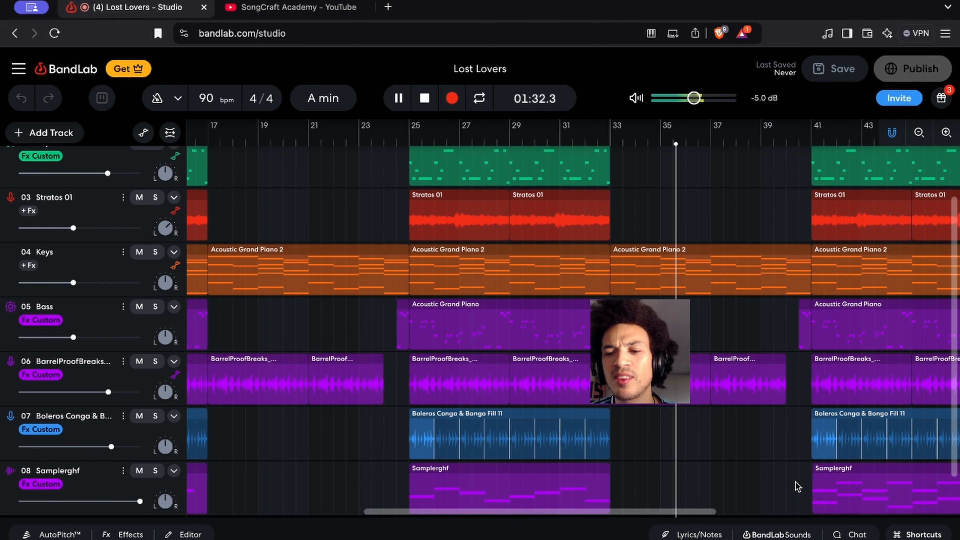
{"action": "scroll", "coordinate": [795, 482], "scroll_direction": "right", "scroll_amount": 2}
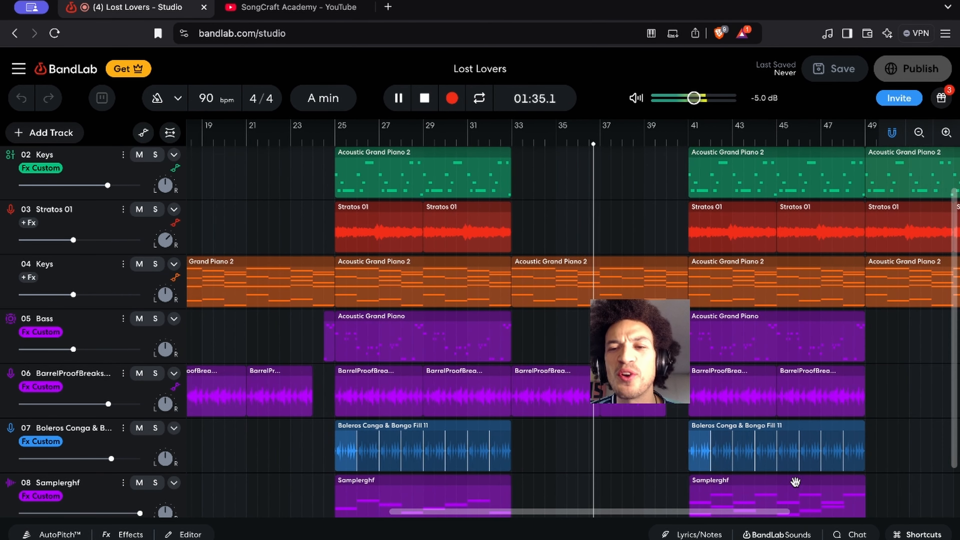
{"action": "scroll", "coordinate": [773, 502], "scroll_direction": "down", "scroll_amount": 2}
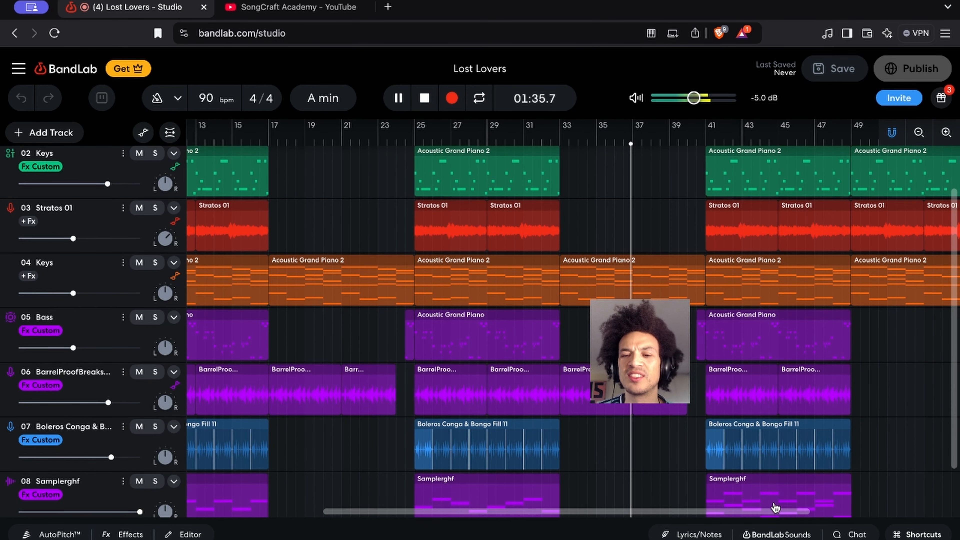
{"action": "scroll", "coordinate": [774, 505], "scroll_direction": "down", "scroll_amount": 3}
{"action": "scroll", "coordinate": [775, 506], "scroll_direction": "up", "scroll_amount": 3}
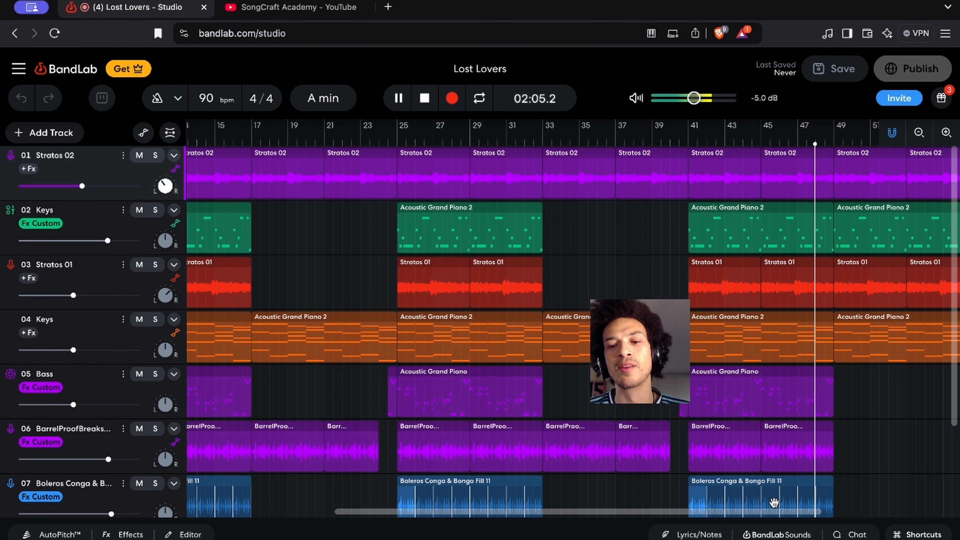
{"action": "scroll", "coordinate": [786, 444], "scroll_direction": "down", "scroll_amount": 2}
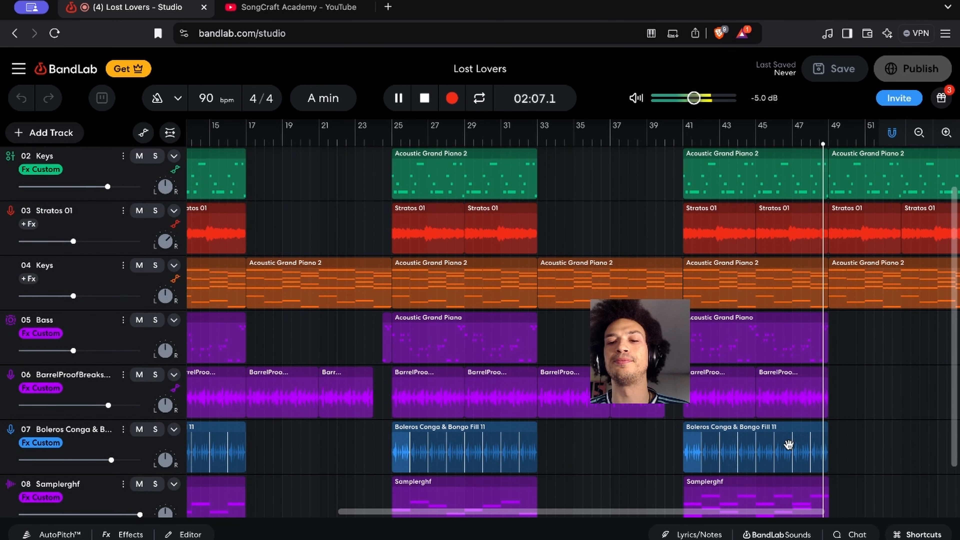
{"action": "scroll", "coordinate": [790, 447], "scroll_direction": "up", "scroll_amount": 1}
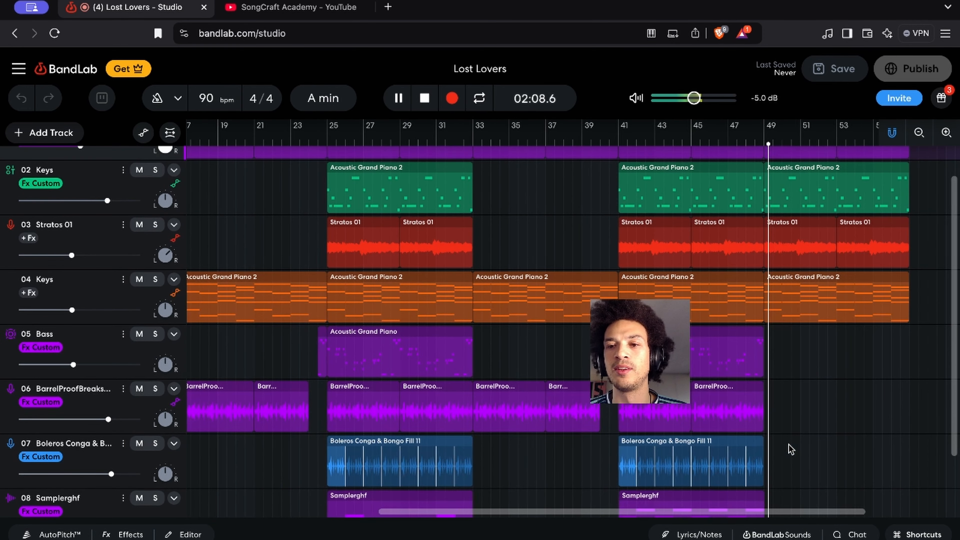
{"action": "scroll", "coordinate": [790, 449], "scroll_direction": "right", "scroll_amount": 10}
{"action": "key", "text": "space"}
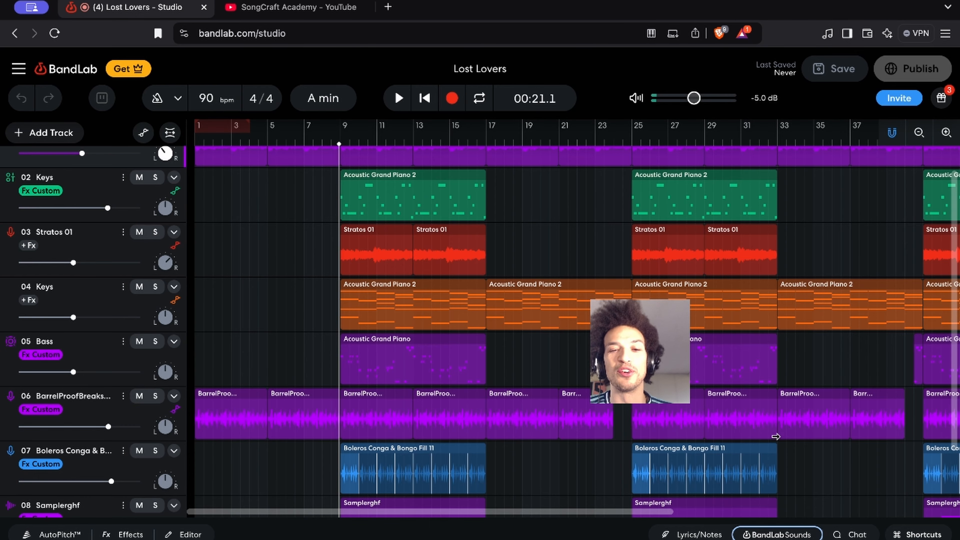
Solo the BarrelProofBreaks and Boleros Conga & Bongo tracks, start playback near bar 39 and skip ahead to bar 41
{"action": "scroll", "coordinate": [775, 437], "scroll_direction": "right", "scroll_amount": 13}
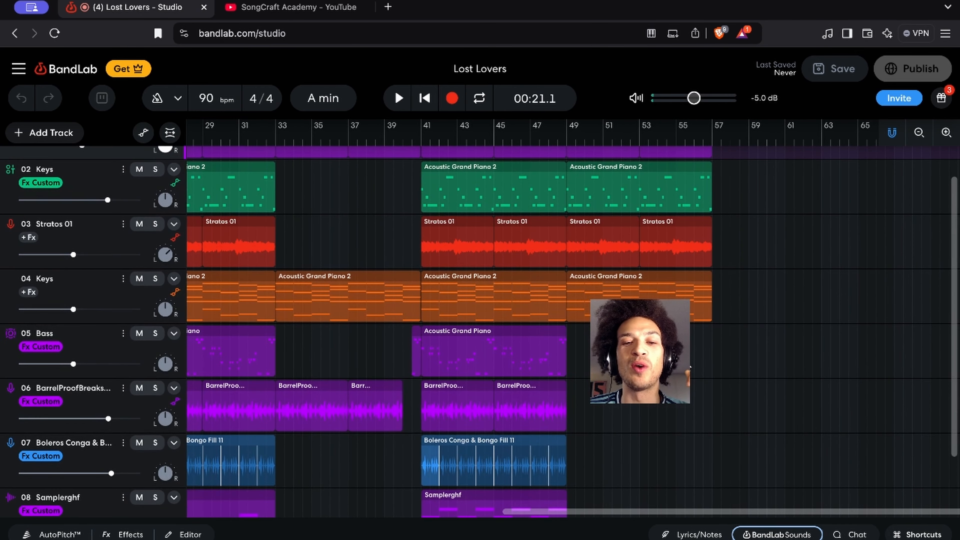
{"action": "scroll", "coordinate": [572, 317], "scroll_direction": "down", "scroll_amount": 3}
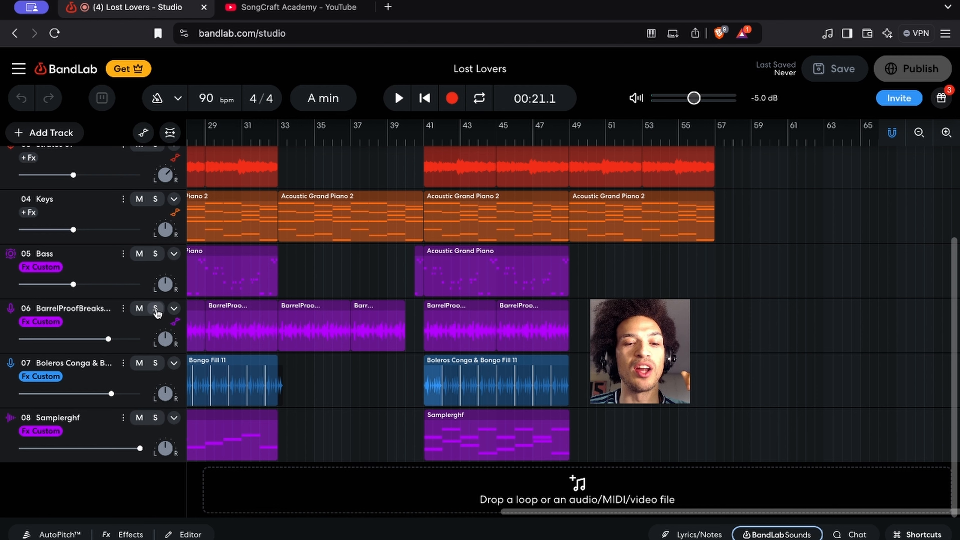
{"action": "left_click", "coordinate": [155, 309]}
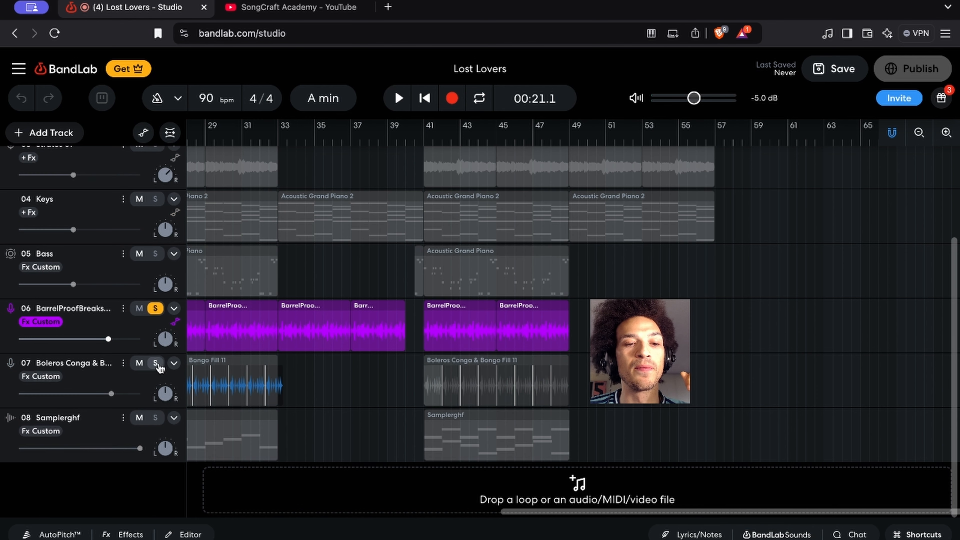
{"action": "left_click", "coordinate": [155, 363]}
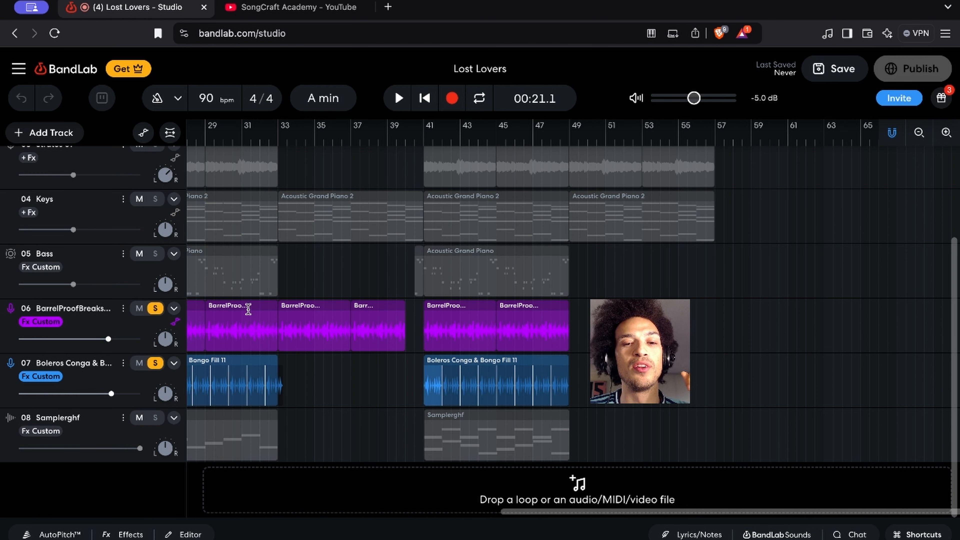
{"action": "left_click", "coordinate": [387, 142]}
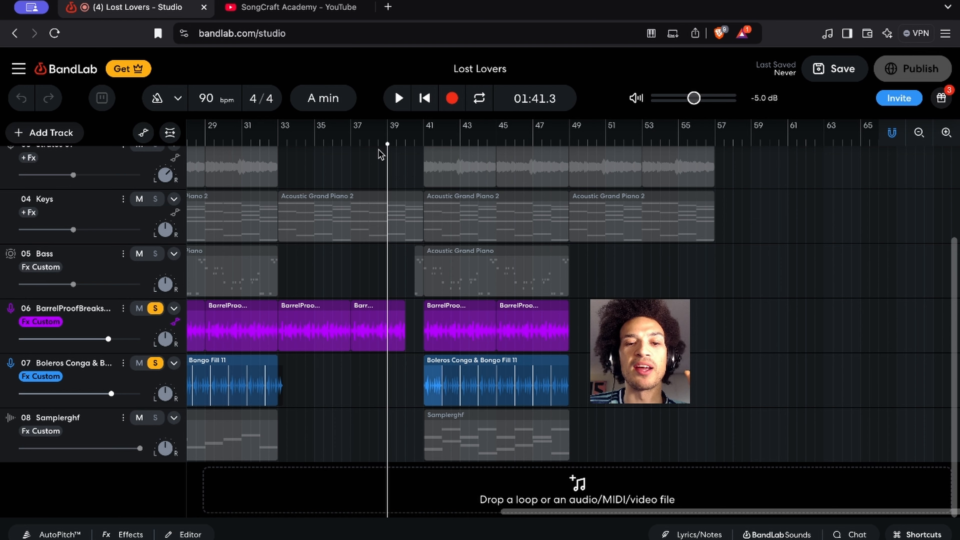
{"action": "key", "text": "space"}
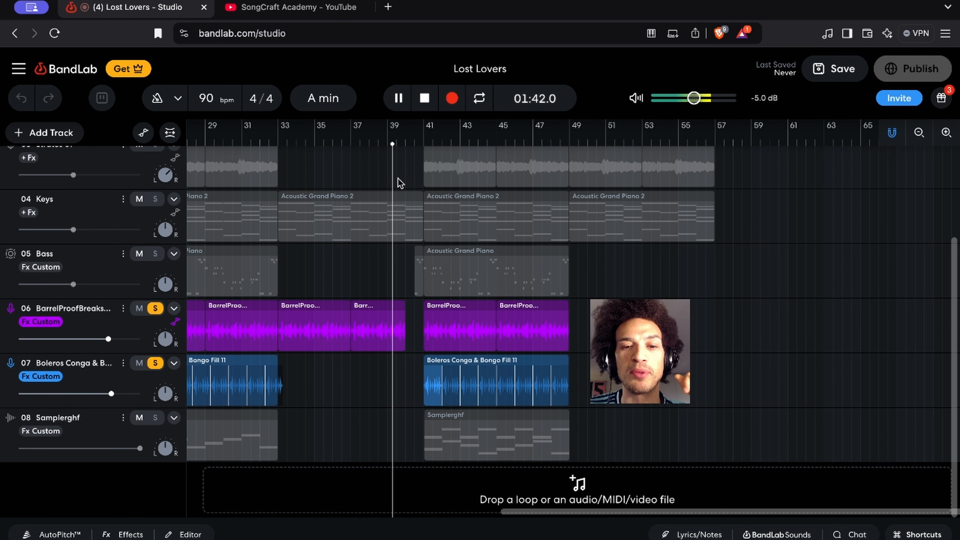
{"action": "left_click", "coordinate": [425, 144]}
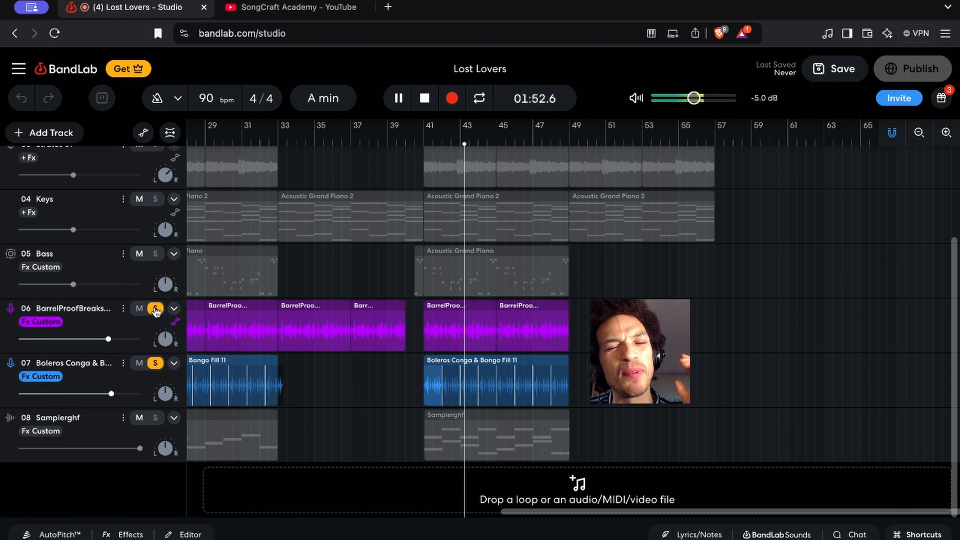
Unsolo the BarrelProofBreaks track to hear only the conga and bongo loop, and stop playback
{"action": "left_click", "coordinate": [155, 309]}
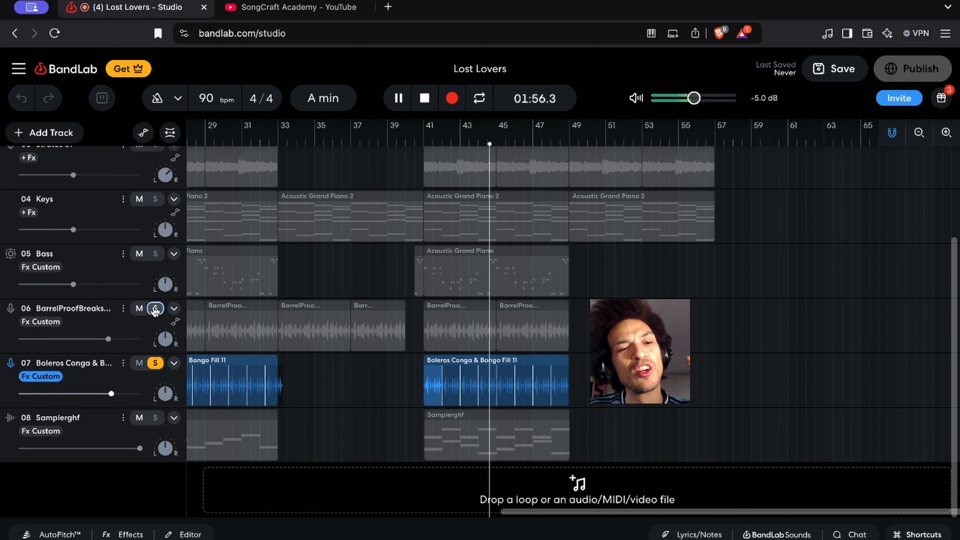
{"action": "key", "text": "space"}
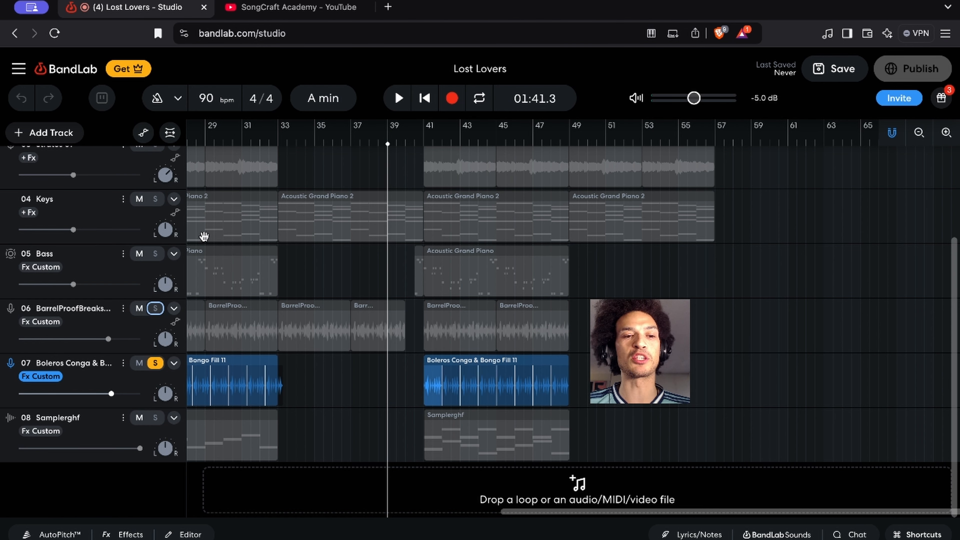
Solo the BarrelProofBreaks track again and set the cycle region to bars 41 through 45
{"action": "left_click", "coordinate": [156, 308]}
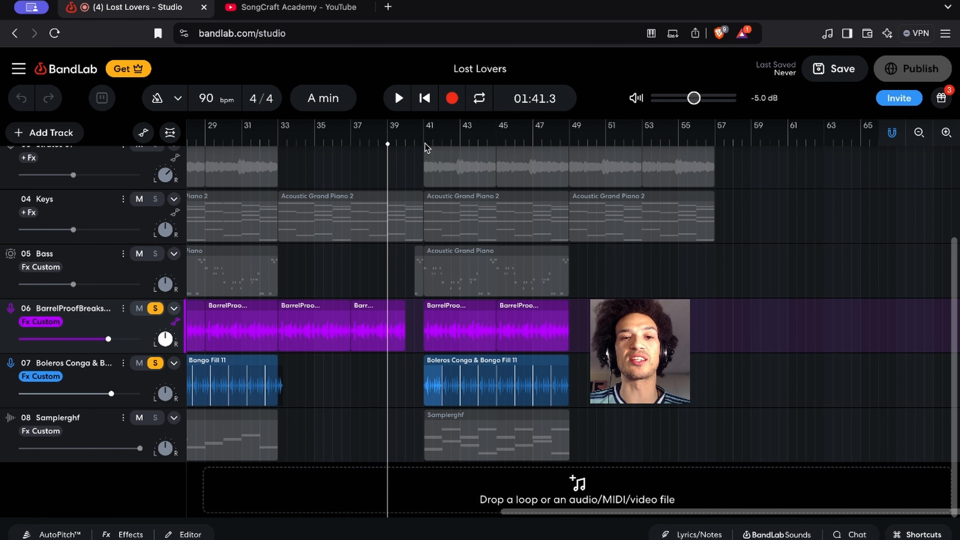
{"action": "left_click", "coordinate": [426, 129]}
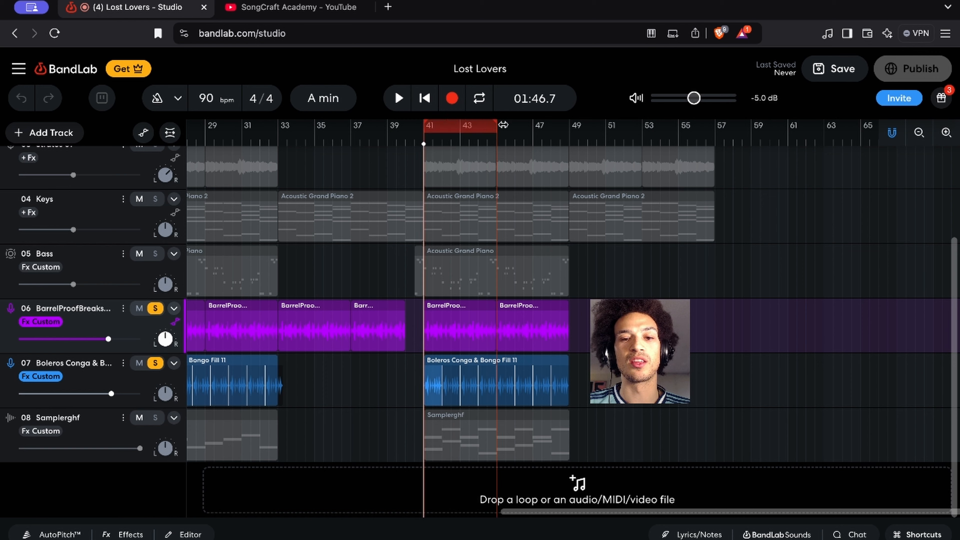
Extend the cycle region to span bars 41 through 49 and place the playhead at bar 41
{"action": "left_click_drag", "start_coordinate": [503, 124], "coordinate": [572, 129]}
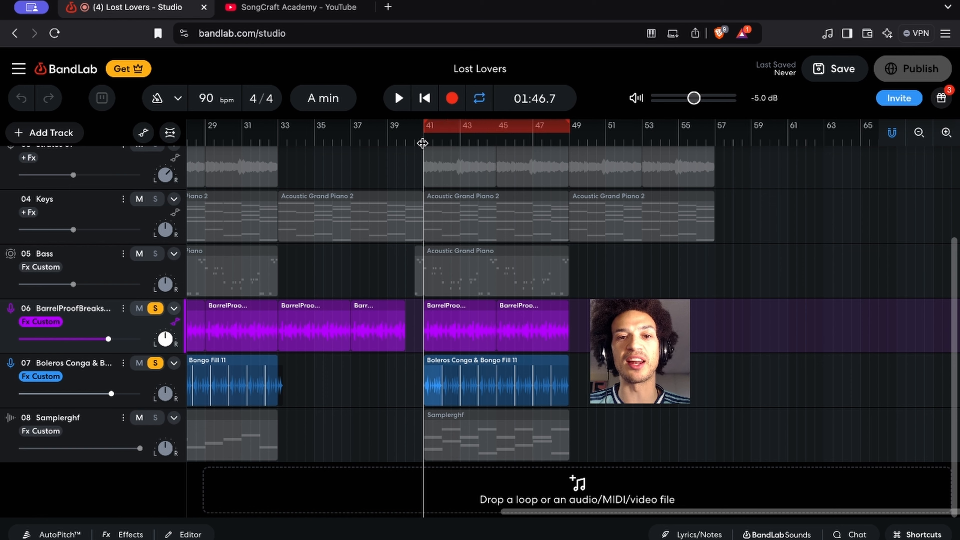
{"action": "left_click", "coordinate": [391, 141]}
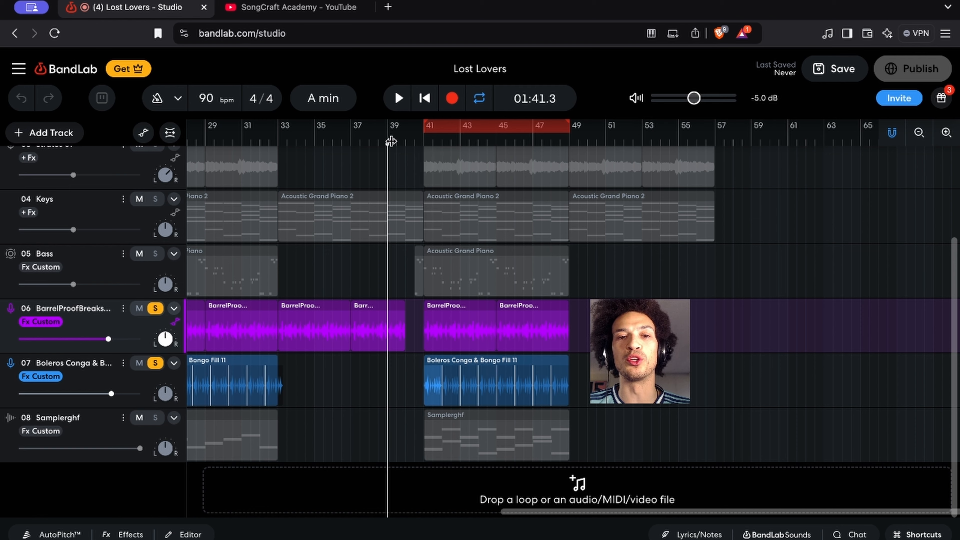
{"action": "left_click", "coordinate": [424, 142]}
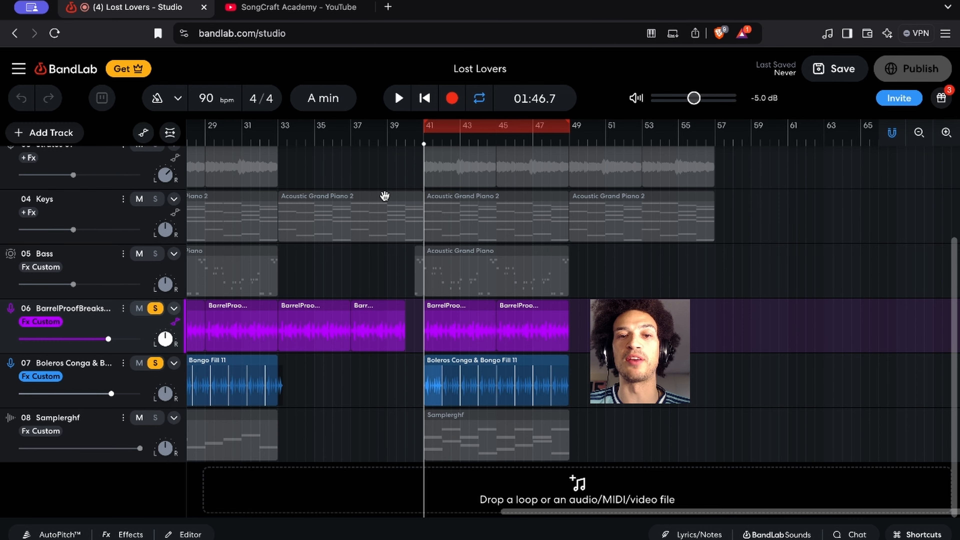
{"action": "key", "text": "Return"}
{"action": "key", "text": "space"}
{"action": "scroll", "coordinate": [401, 151], "scroll_direction": "left", "scroll_amount": 4}
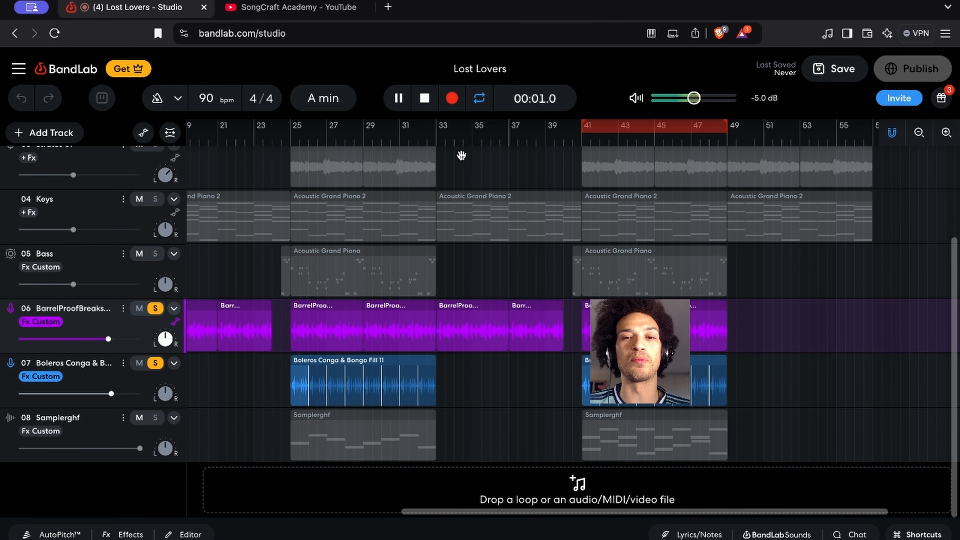
{"action": "key", "text": "Return"}
Listen to short bursts of the two soloed drum tracks starting just before bar 39
{"action": "scroll", "coordinate": [600, 163], "scroll_direction": "up", "scroll_amount": 1}
{"action": "scroll", "coordinate": [600, 162], "scroll_direction": "right", "scroll_amount": 15}
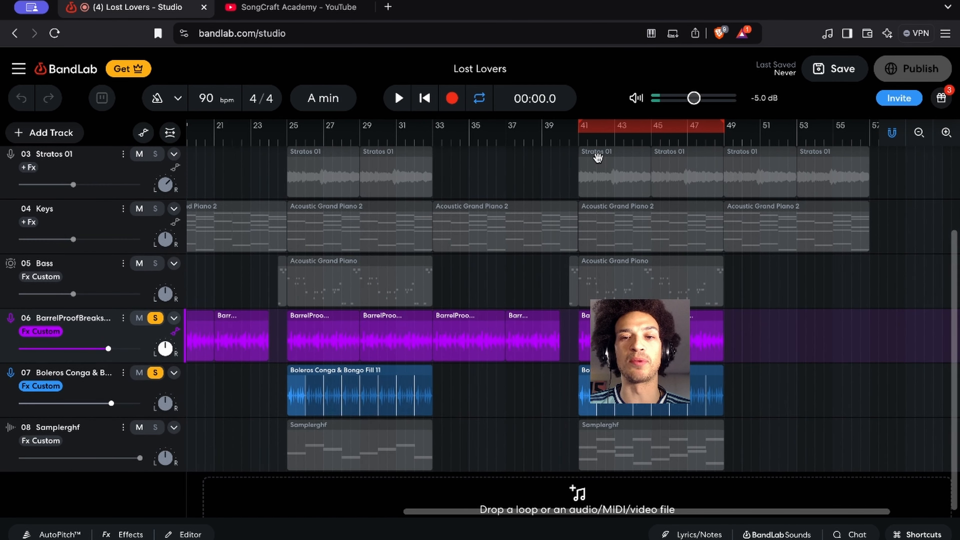
{"action": "scroll", "coordinate": [343, 176], "scroll_direction": "up", "scroll_amount": 1}
{"action": "scroll", "coordinate": [343, 176], "scroll_direction": "left", "scroll_amount": 4}
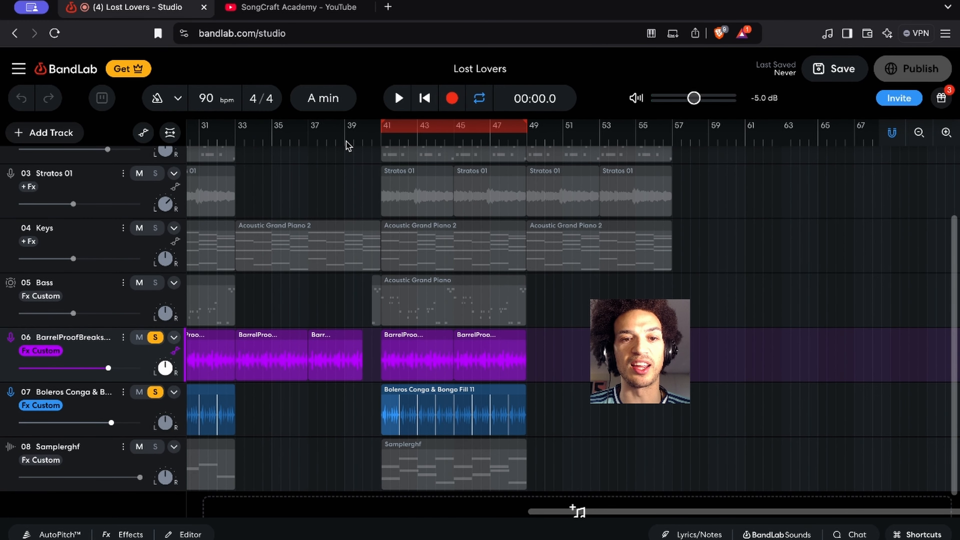
{"action": "left_click", "coordinate": [345, 142]}
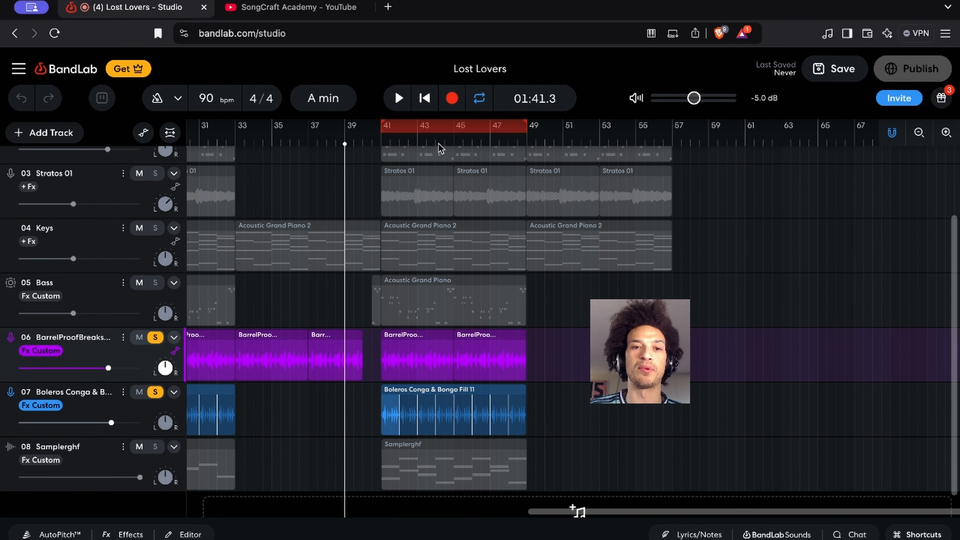
{"action": "key", "text": "space"}
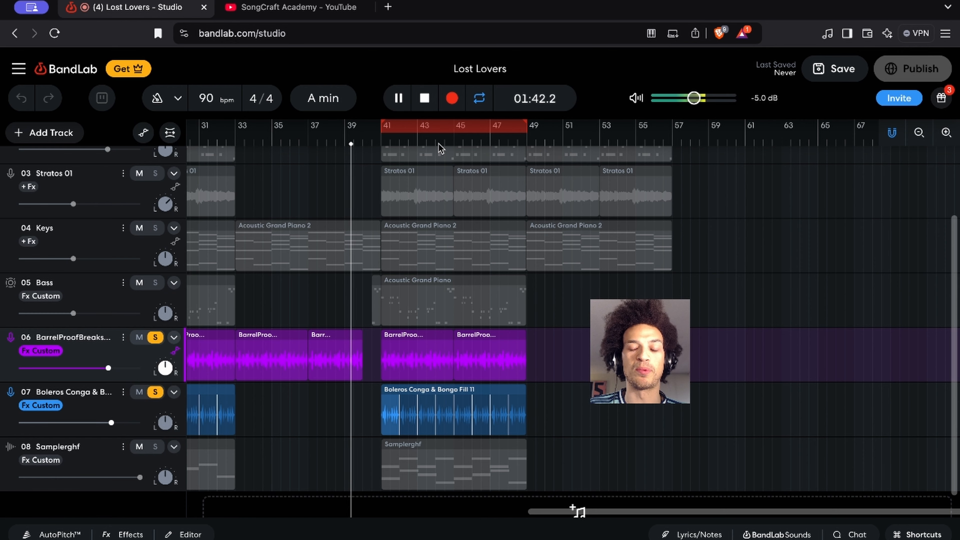
{"action": "key", "text": "space"}
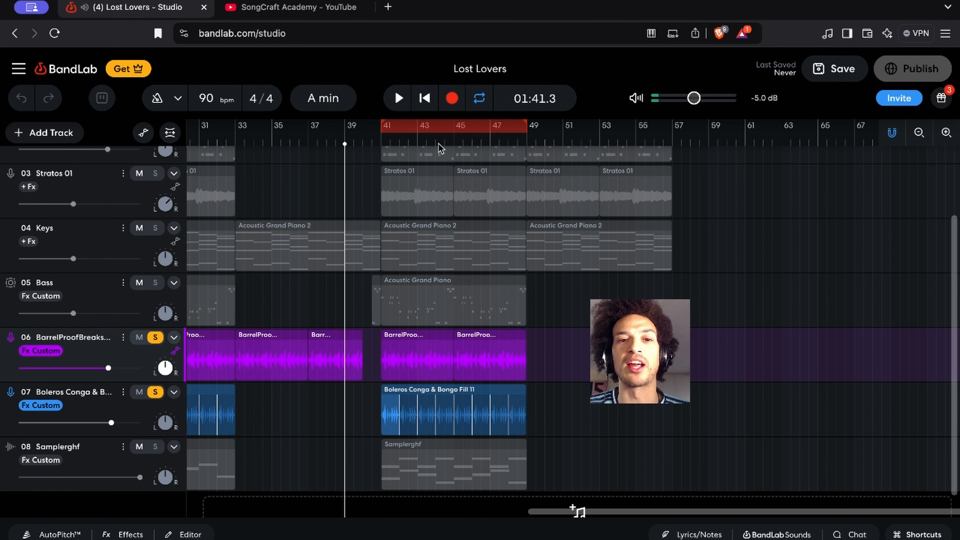
{"action": "key", "text": "space"}
{"action": "key", "text": "space"}
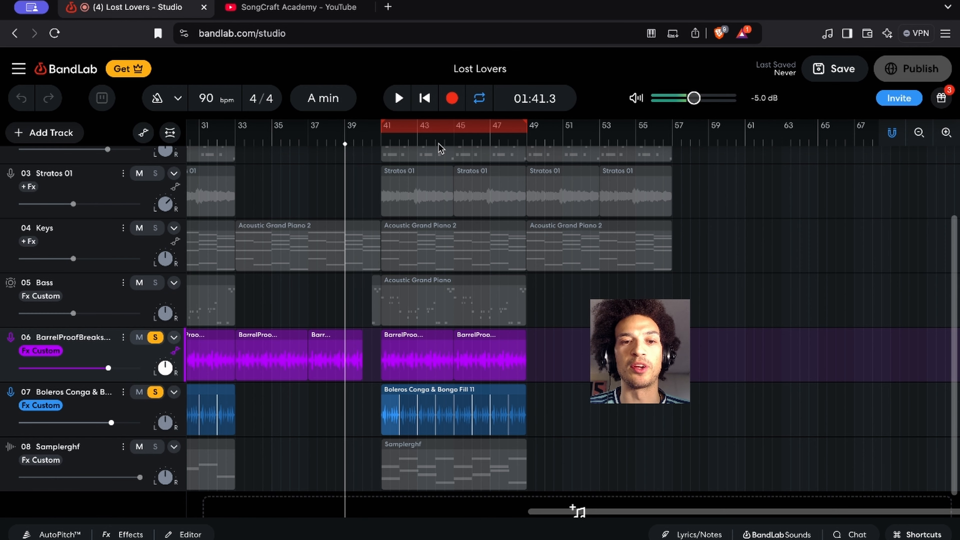
Play the soloed BarrelProofBreaks and conga and bongo tracks from bar 41, and stop playback
{"action": "left_click", "coordinate": [381, 144]}
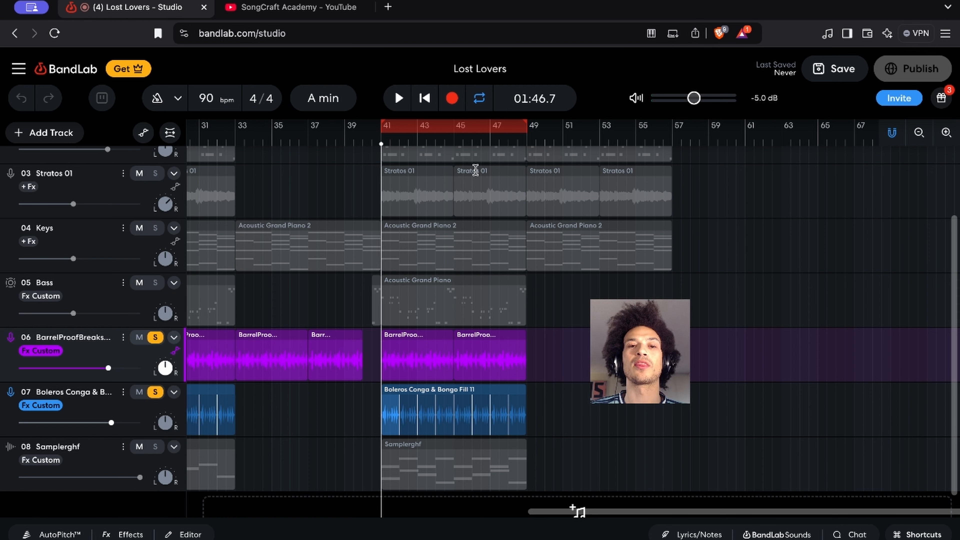
{"action": "key", "text": "space"}
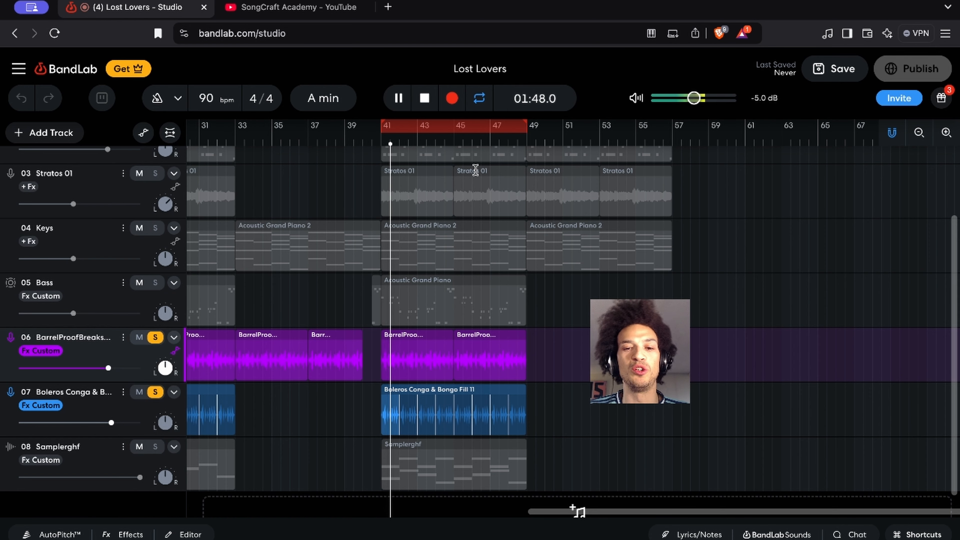
{"action": "key", "text": "space"}
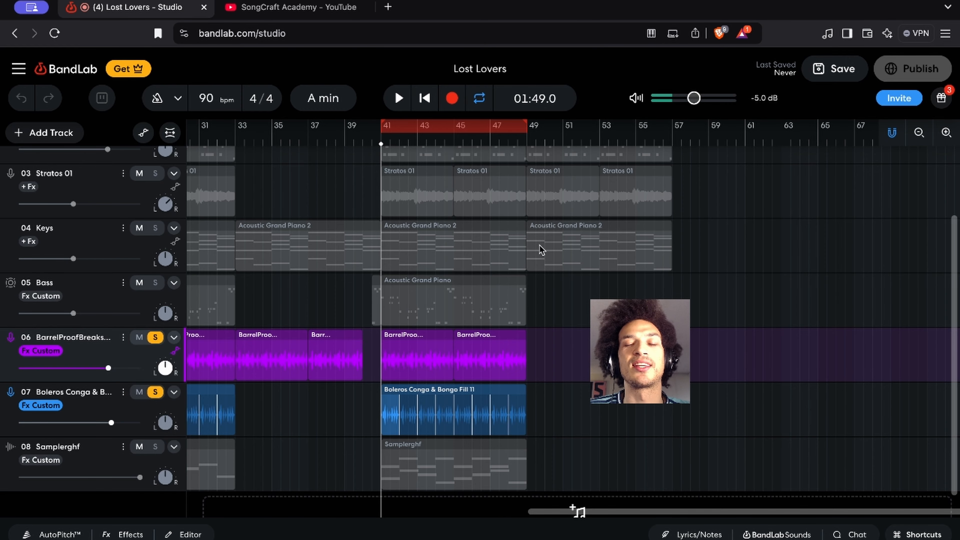
Unsolo the Boleros Conga & Bongo track and play only the BarrelProofBreaks loop from bar 41, stopping after a moment
{"action": "scroll", "coordinate": [497, 274], "scroll_direction": "down", "scroll_amount": 1}
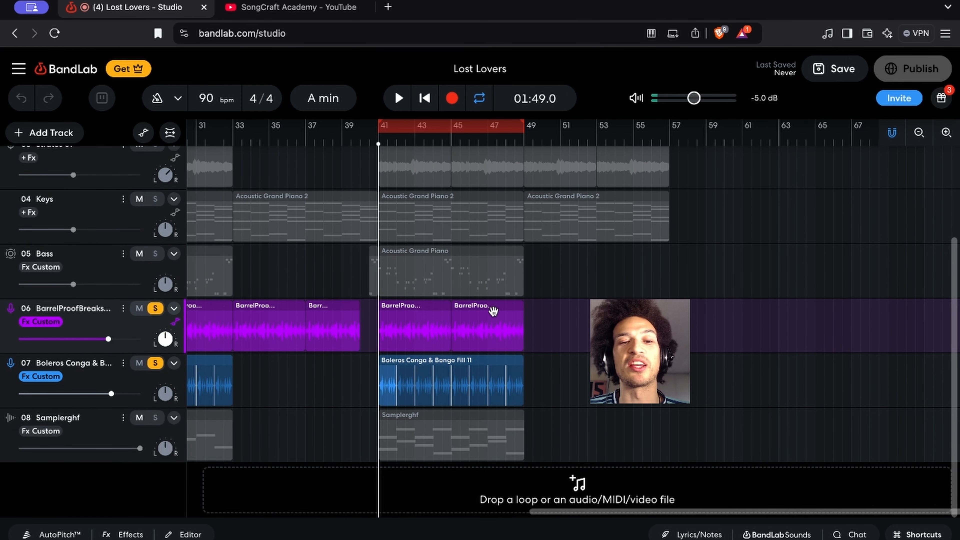
{"action": "left_click", "coordinate": [464, 375]}
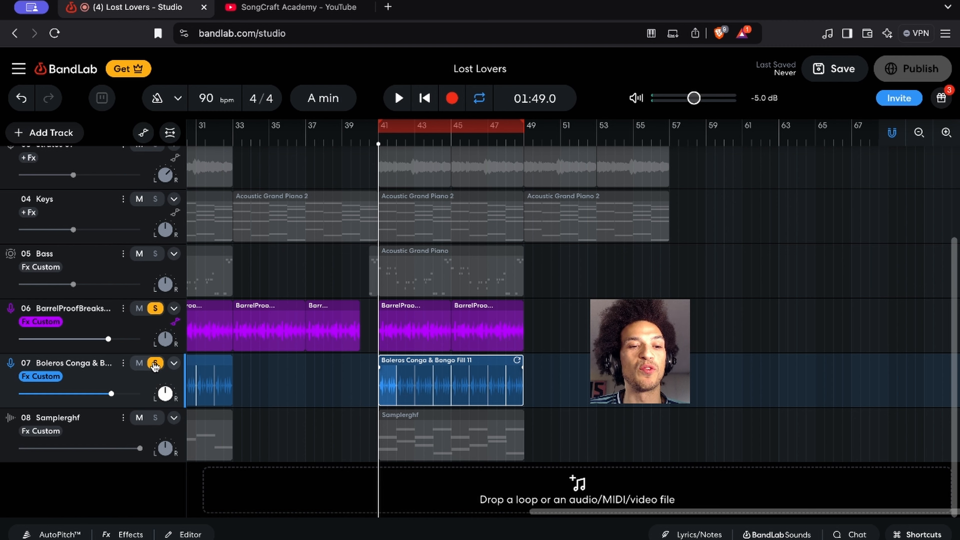
{"action": "left_click", "coordinate": [155, 364]}
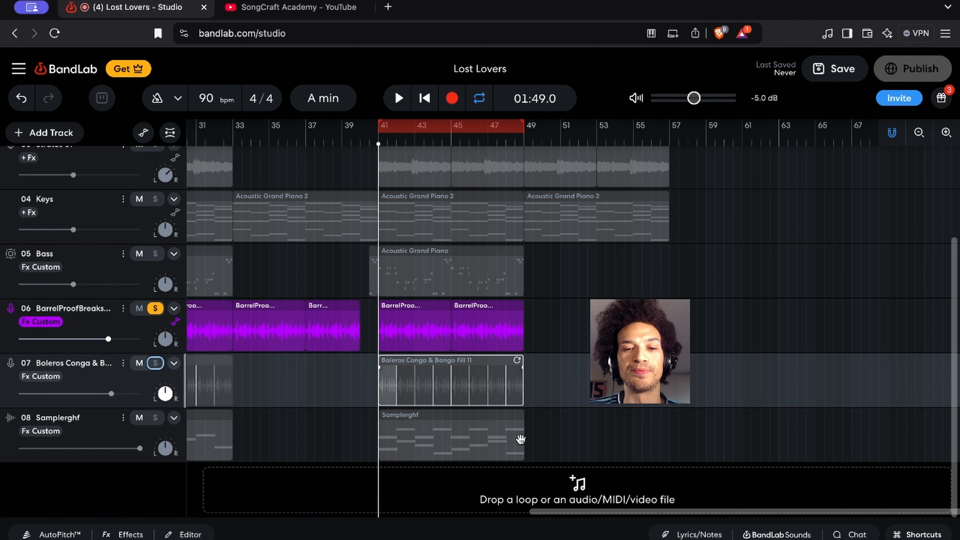
{"action": "key", "text": "space"}
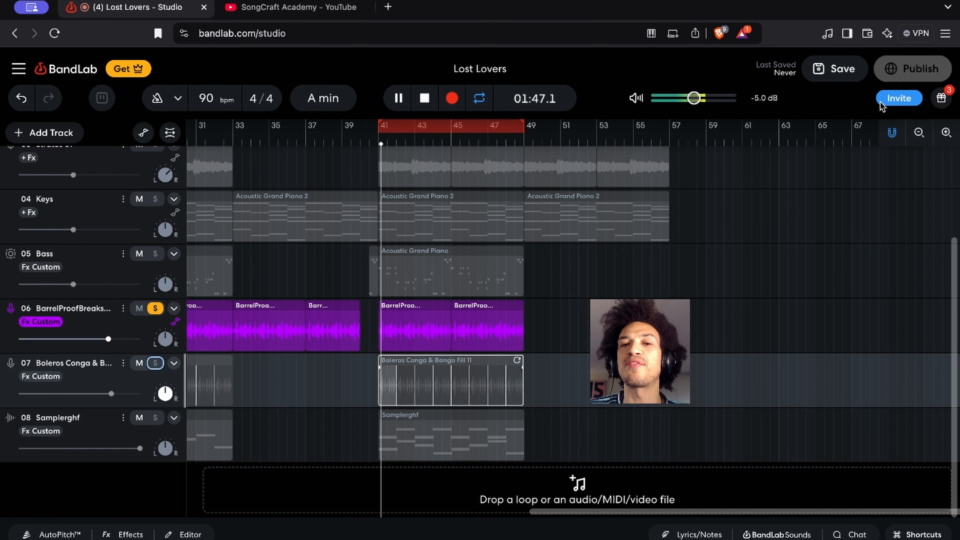
{"action": "key", "text": "space"}
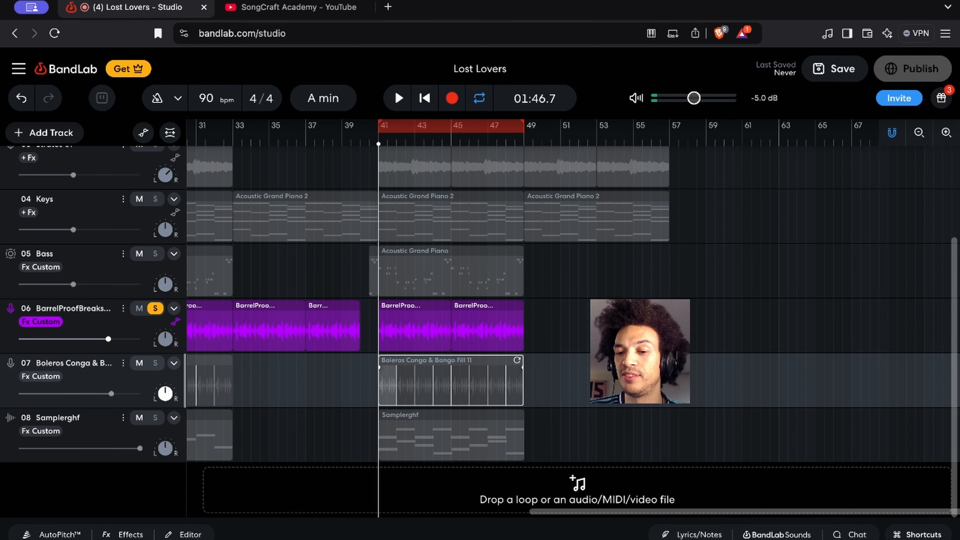
Search the BandLab Sounds loops for "shaker"
{"action": "left_click", "coordinate": [793, 534]}
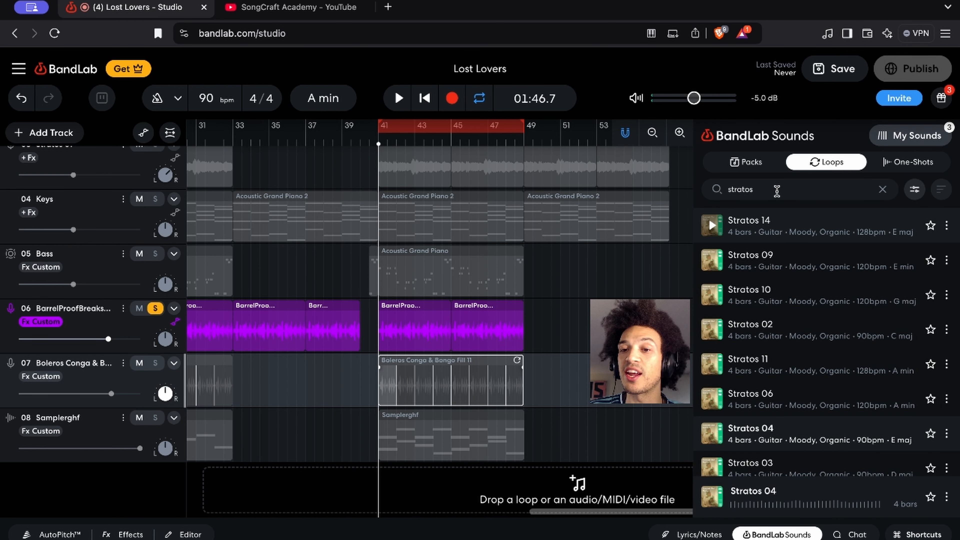
{"action": "key", "text": "ctrl+a"}
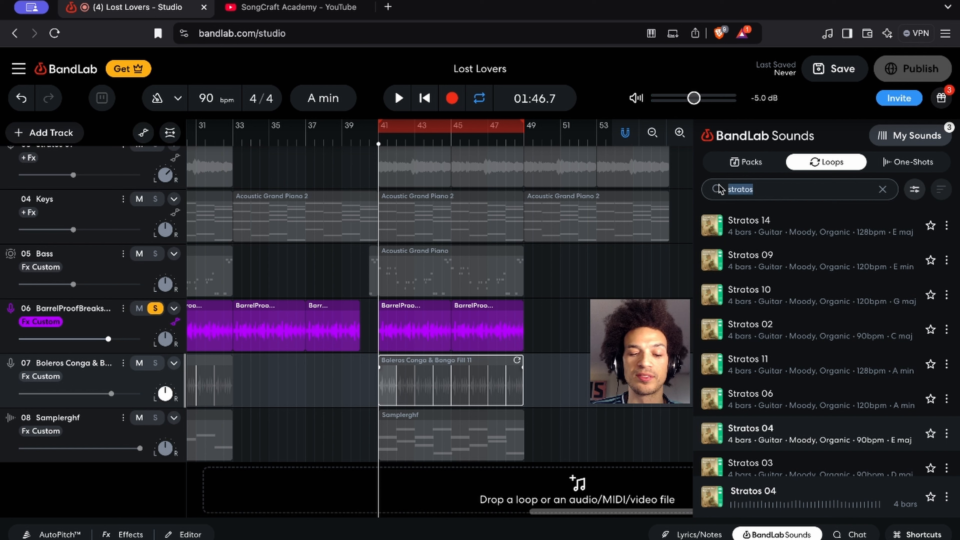
{"action": "type", "text": "shaker"}
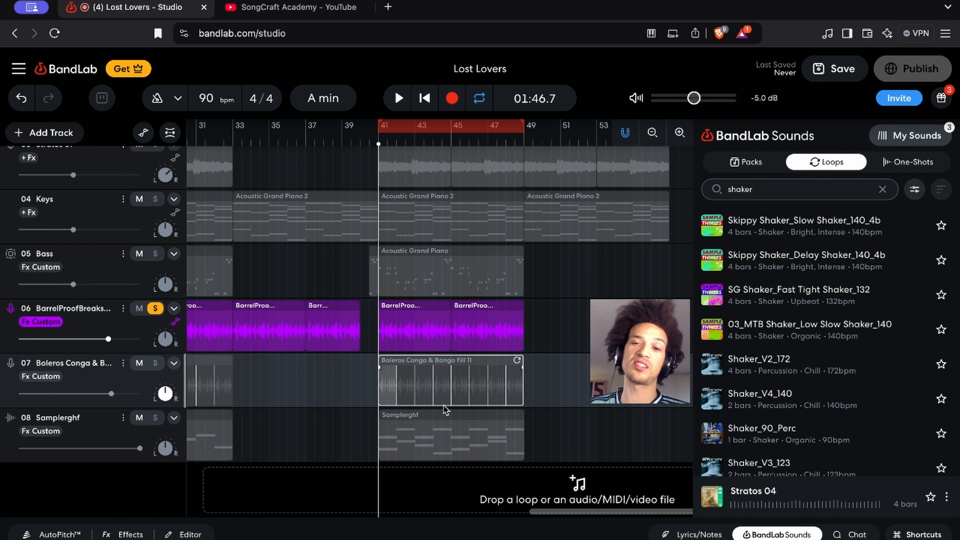
Preview the two Skippy Shaker loops, SG Shaker_Fast Tight Shaker_132 and Shaker_90_Perc
{"action": "left_click", "coordinate": [712, 223]}
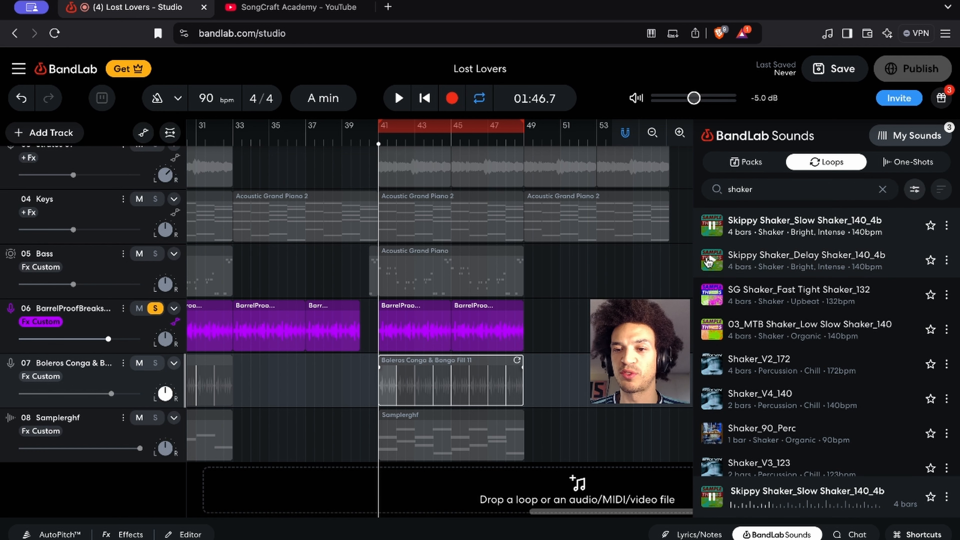
{"action": "left_click", "coordinate": [709, 261]}
{"action": "left_click", "coordinate": [711, 295]}
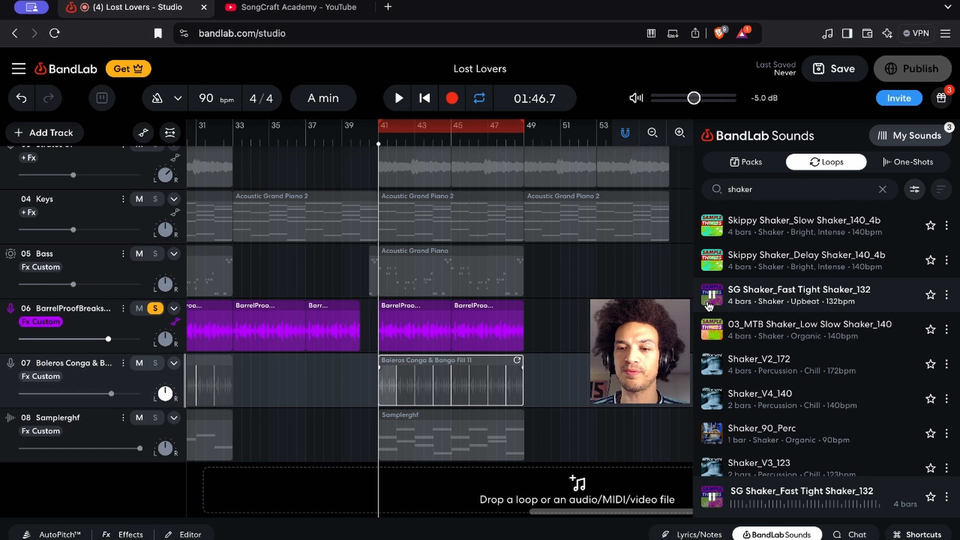
{"action": "scroll", "coordinate": [713, 378], "scroll_direction": "down", "scroll_amount": 5}
{"action": "scroll", "coordinate": [714, 382], "scroll_direction": "up", "scroll_amount": 1}
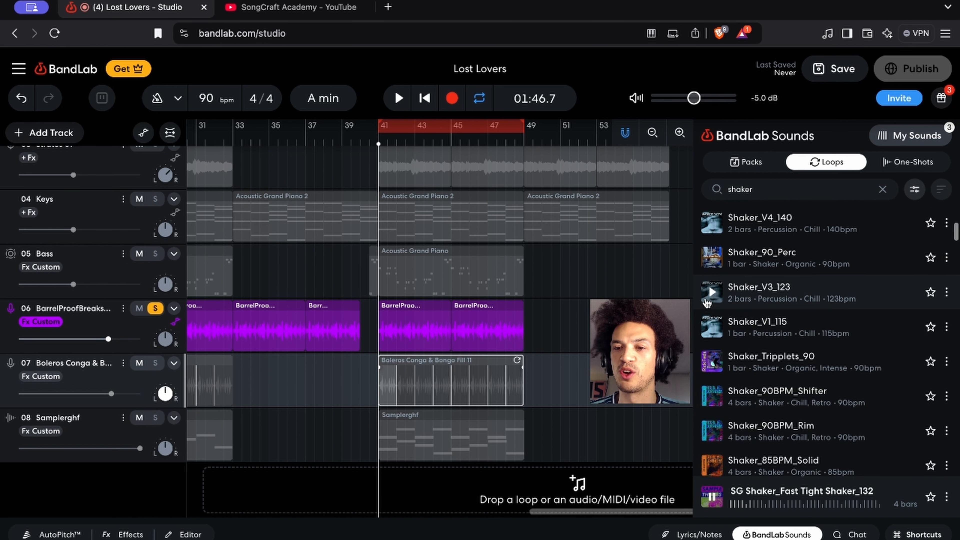
{"action": "left_click", "coordinate": [713, 257]}
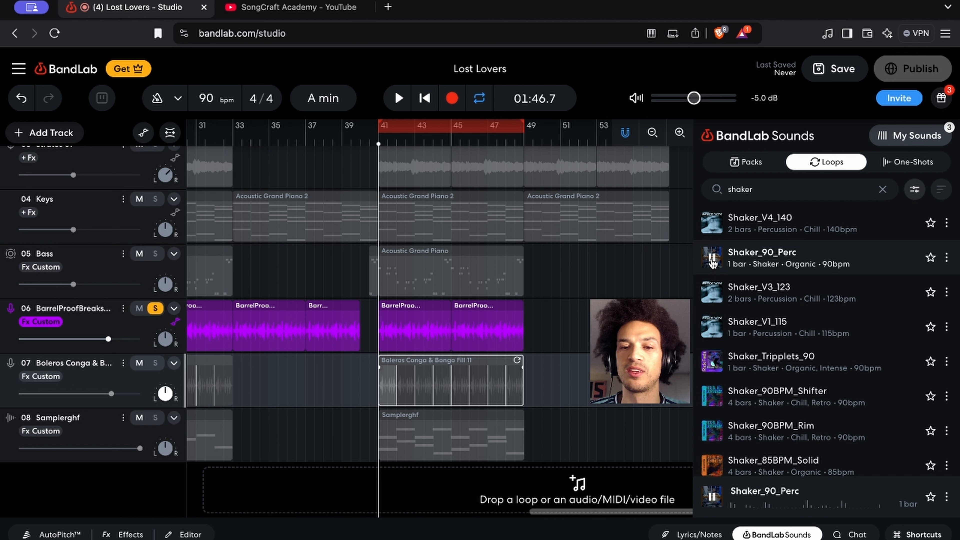
Add the Shaker_90_Perc loop on a new soloed track, starting at bar 41 and repeating until bar 49
{"action": "left_click_drag", "start_coordinate": [492, 473], "coordinate": [414, 501]}
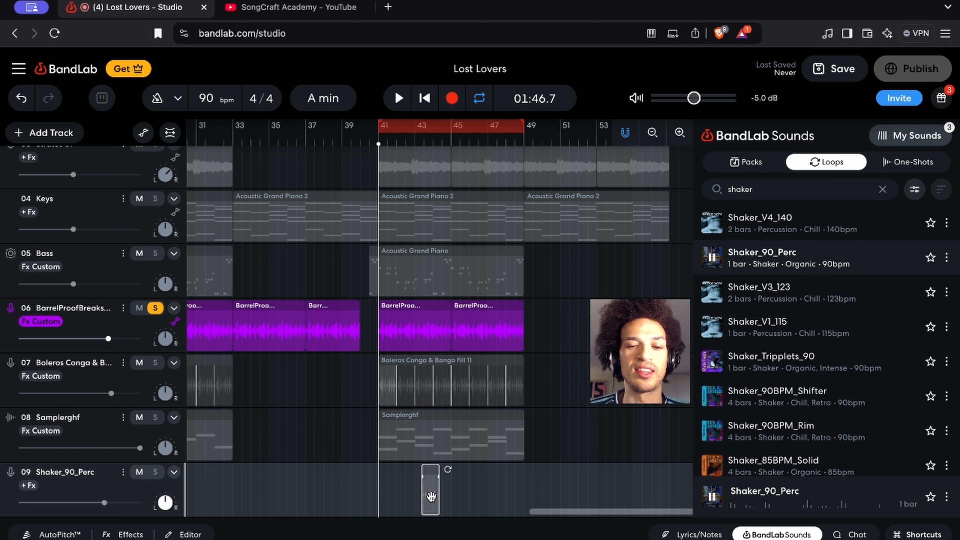
{"action": "left_click", "coordinate": [155, 472]}
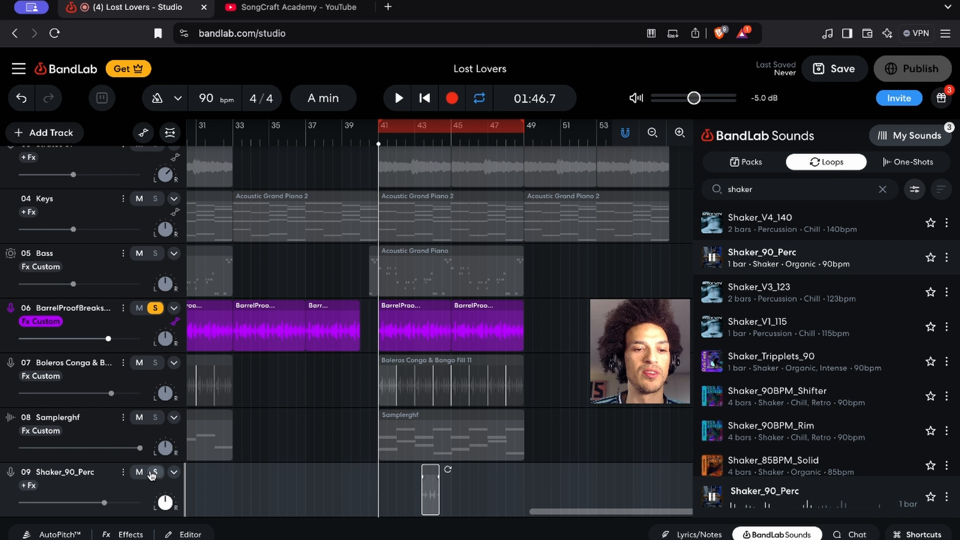
{"action": "left_click", "coordinate": [422, 477]}
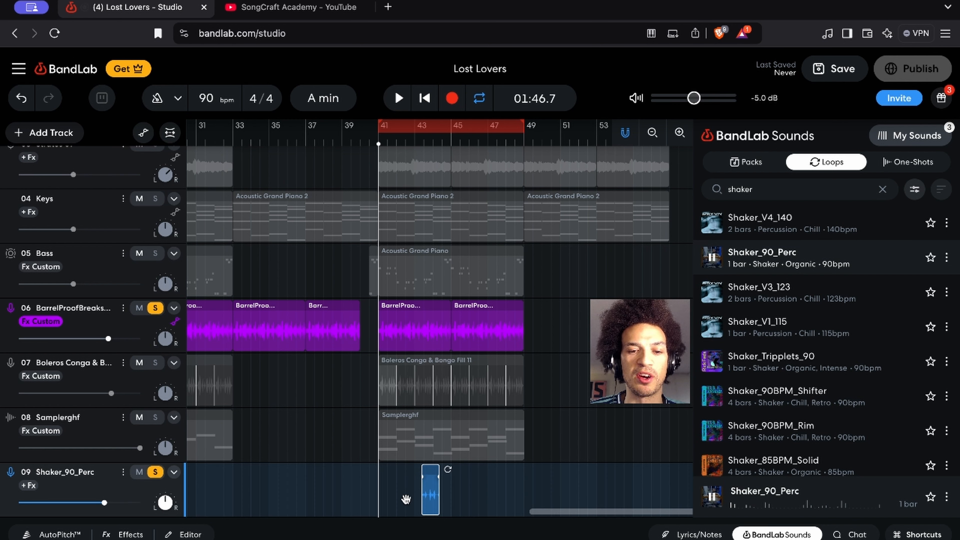
{"action": "key", "text": "ctrl+v"}
{"action": "left_click_drag", "start_coordinate": [388, 500], "coordinate": [388, 500]}
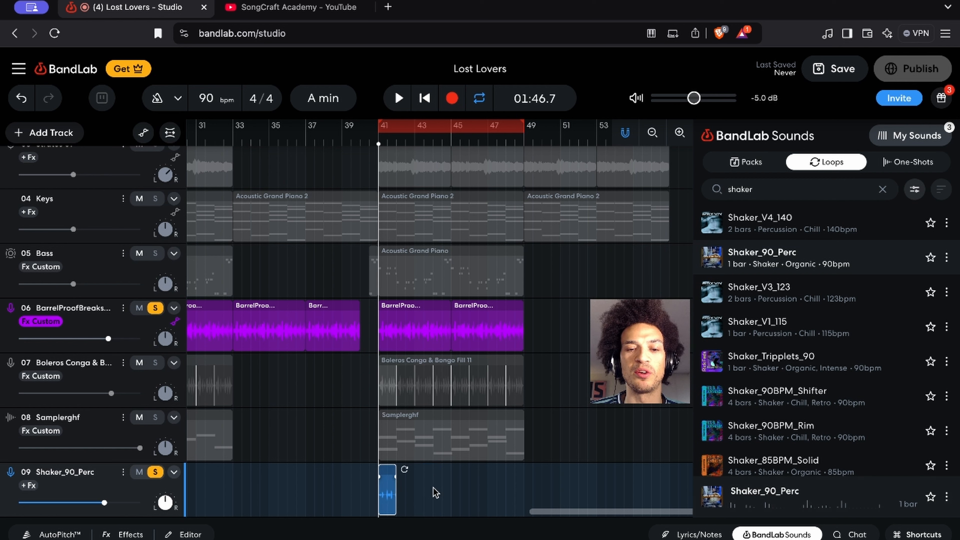
{"action": "left_click_drag", "start_coordinate": [405, 469], "coordinate": [531, 471]}
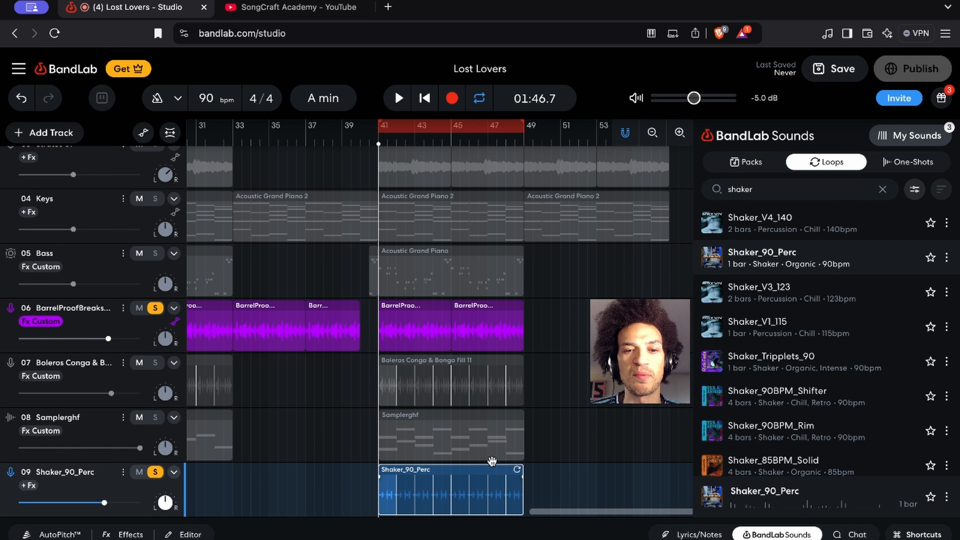
During playback from bar 41, solo the Boleros Conga & Bongo track and unsolo the shaker track to compare them, and stop
{"action": "key", "text": "space"}
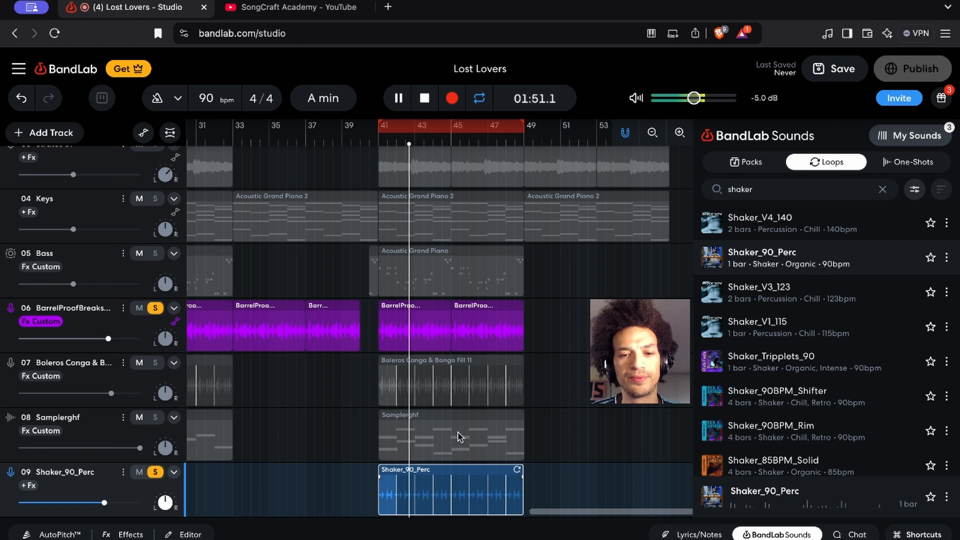
{"action": "left_click", "coordinate": [155, 363]}
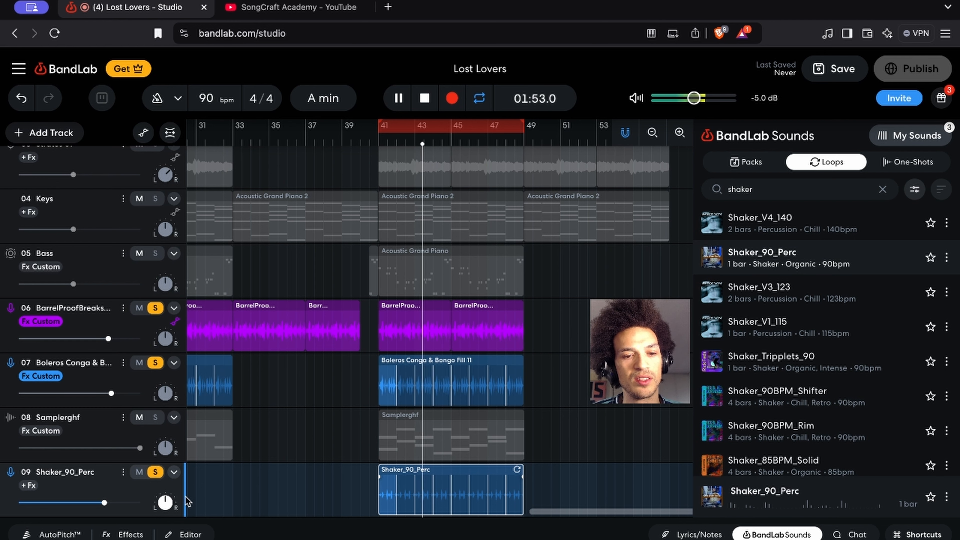
{"action": "left_click", "coordinate": [155, 472]}
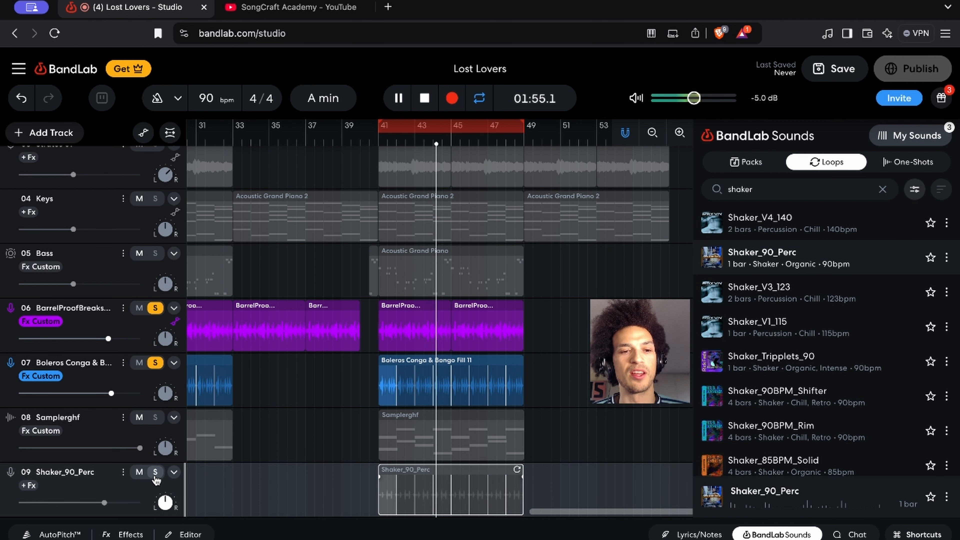
{"action": "key", "text": "space"}
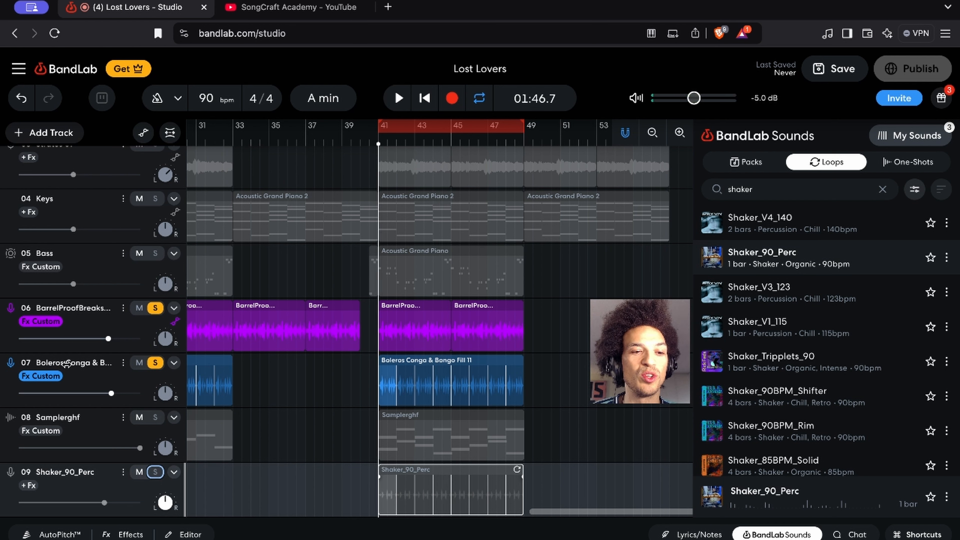
Open the Boleros Conga & Bongo track's effects and review its Studio Reverb and Dimension B settings
{"action": "left_click", "coordinate": [40, 376]}
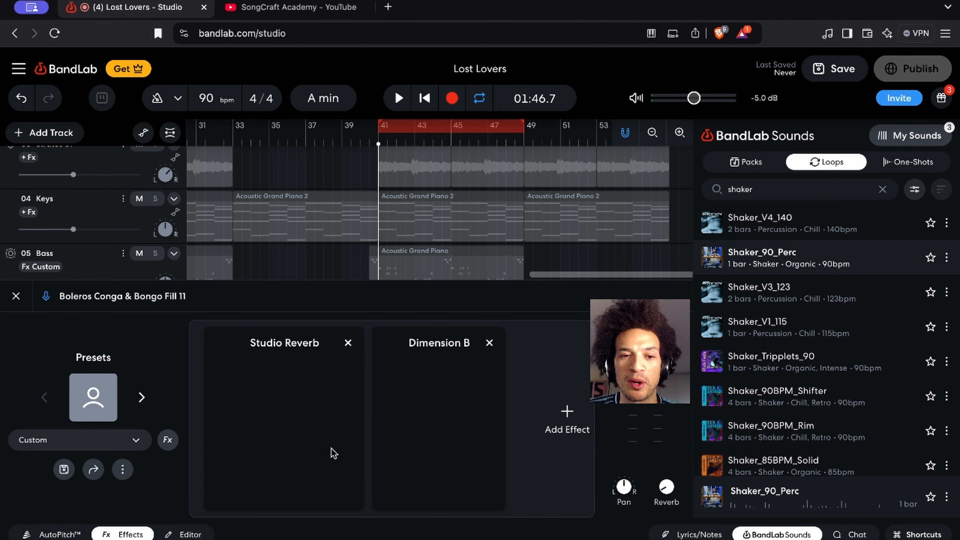
{"action": "scroll", "coordinate": [536, 427], "scroll_direction": "right", "scroll_amount": 2}
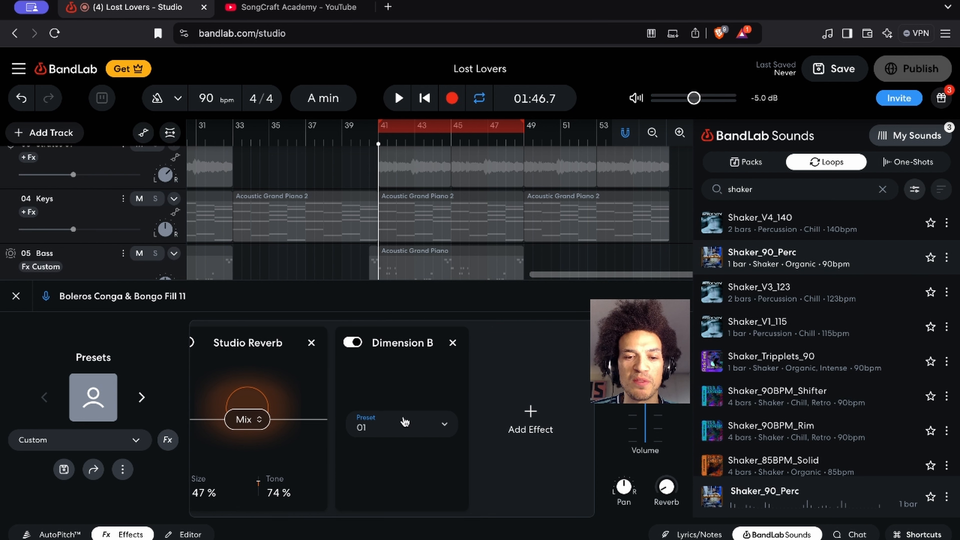
{"action": "scroll", "coordinate": [294, 356], "scroll_direction": "left", "scroll_amount": 2}
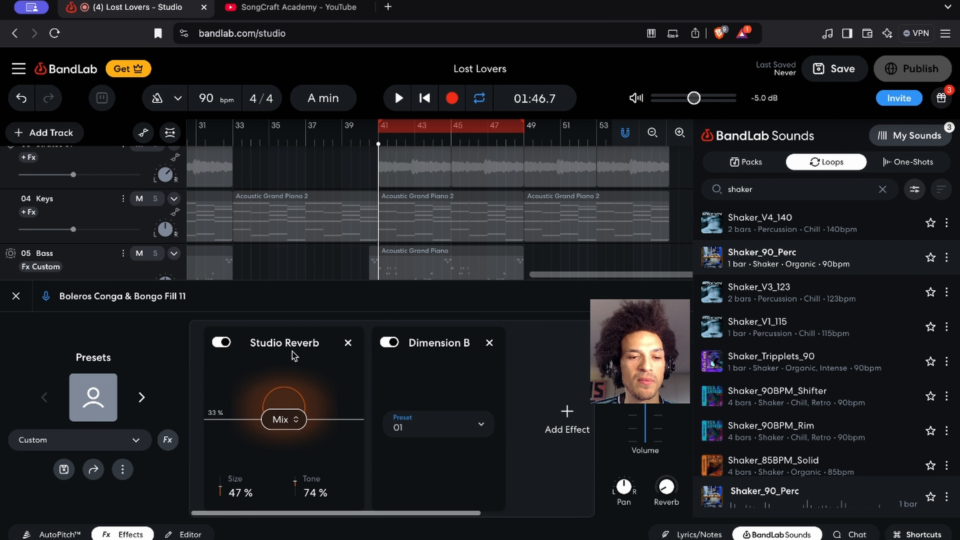
Unsolo the BarrelProofBreaks track, keeping the Boleros Conga & Bongo track soloed
{"action": "scroll", "coordinate": [573, 265], "scroll_direction": "down", "scroll_amount": 5}
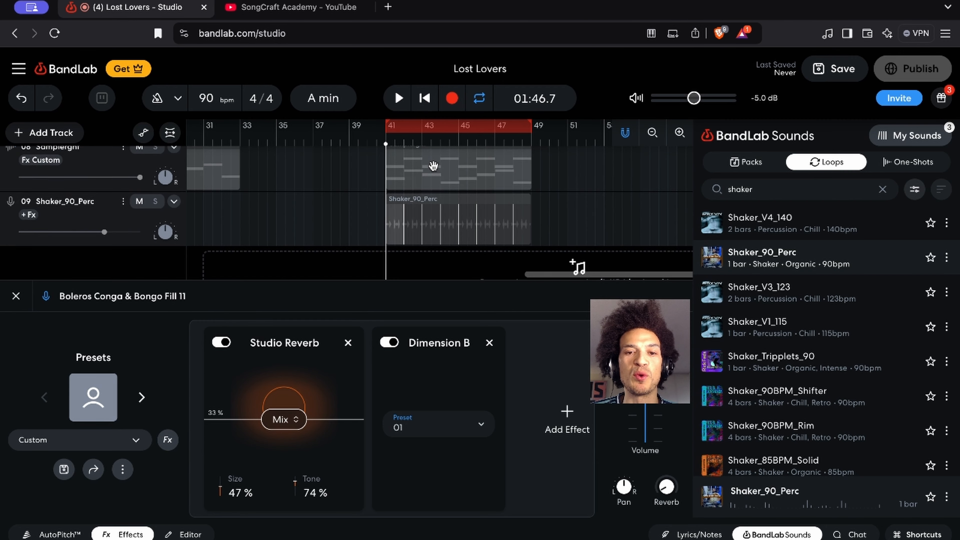
{"action": "scroll", "coordinate": [433, 166], "scroll_direction": "up", "scroll_amount": 2}
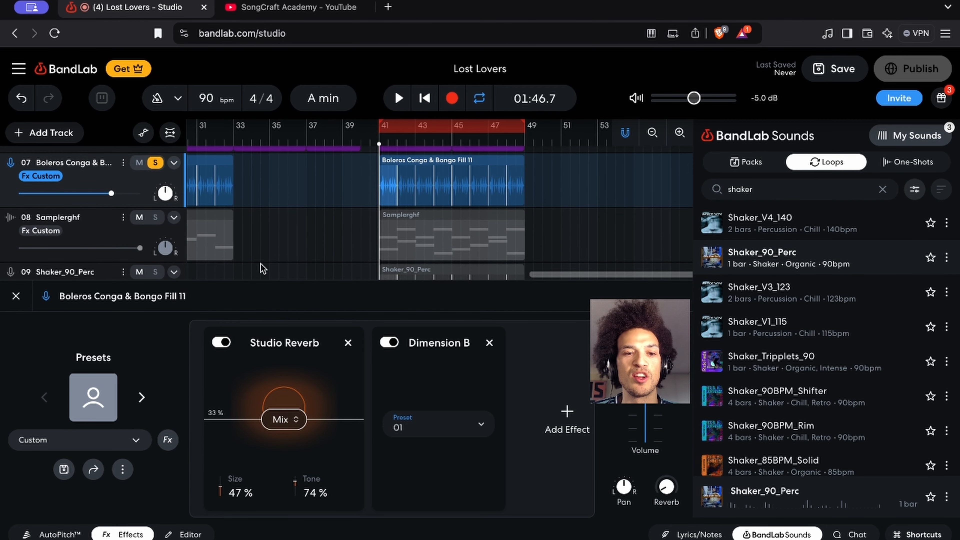
{"action": "scroll", "coordinate": [166, 200], "scroll_direction": "up", "scroll_amount": 2}
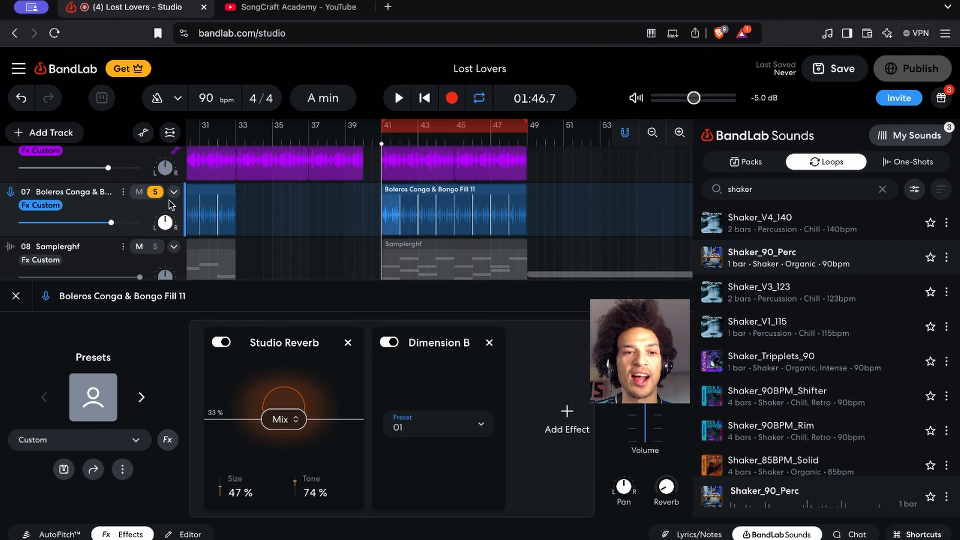
{"action": "scroll", "coordinate": [166, 201], "scroll_direction": "up", "scroll_amount": 1}
{"action": "left_click", "coordinate": [156, 176]}
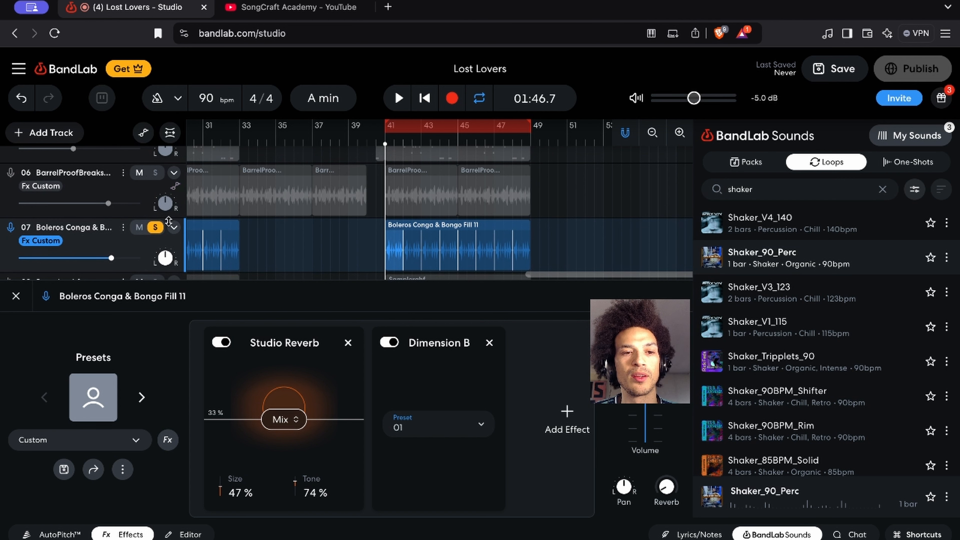
Bypass Studio Reverb and compare the conga loop with Dimension B off and on during playback, and stop
{"action": "left_click", "coordinate": [221, 342]}
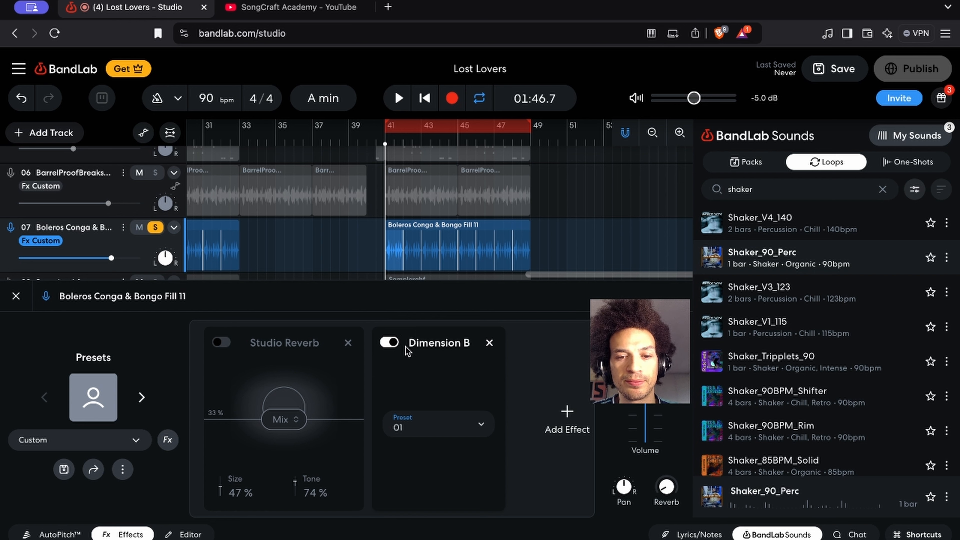
{"action": "key", "text": "space"}
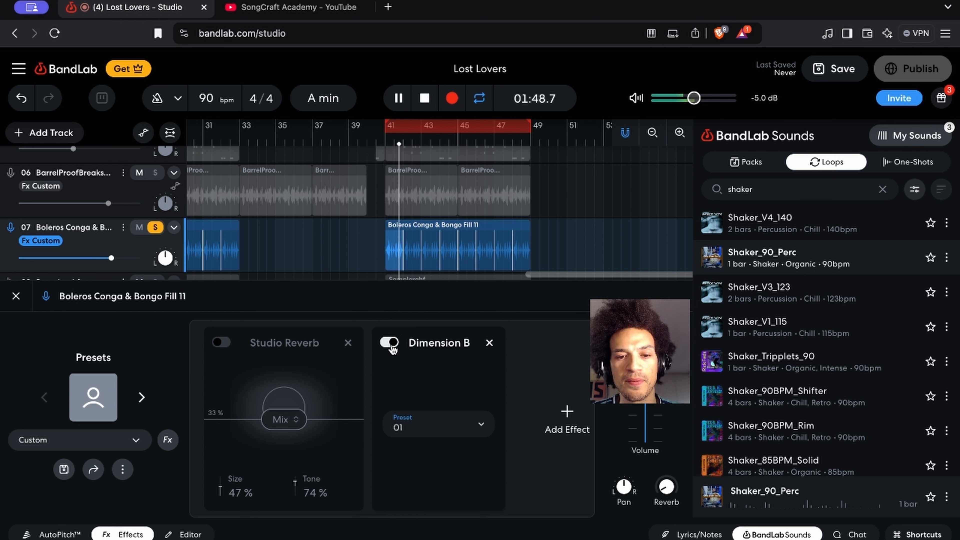
{"action": "left_click", "coordinate": [389, 342]}
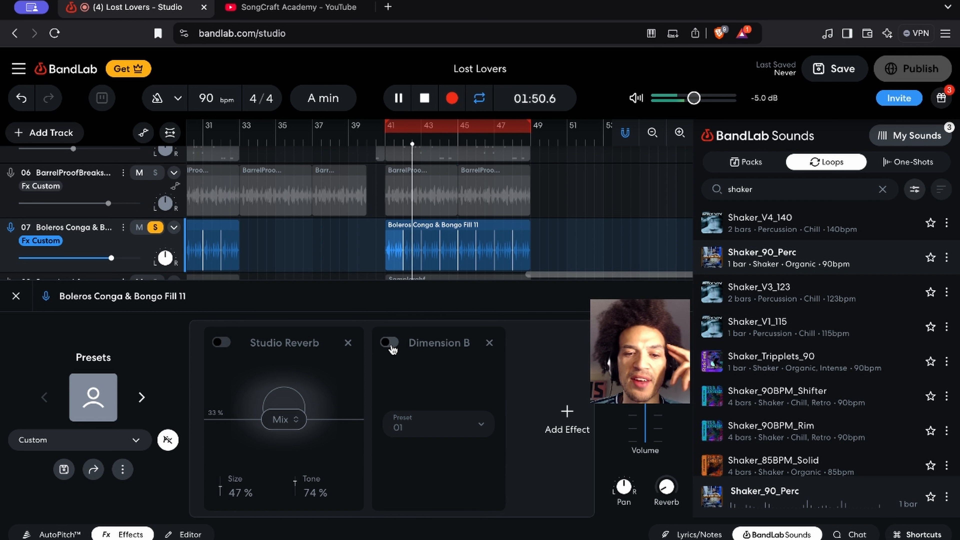
{"action": "left_click", "coordinate": [392, 347]}
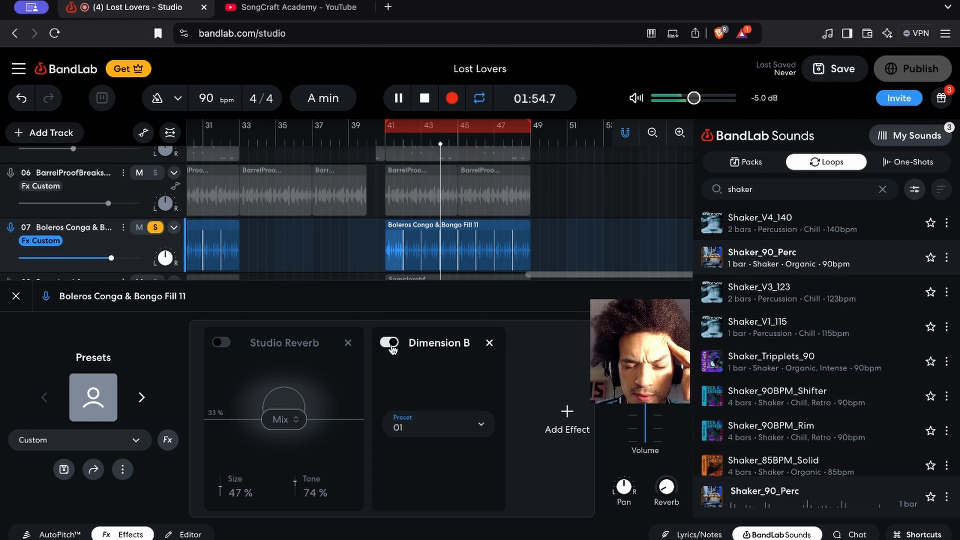
{"action": "left_click", "coordinate": [391, 347]}
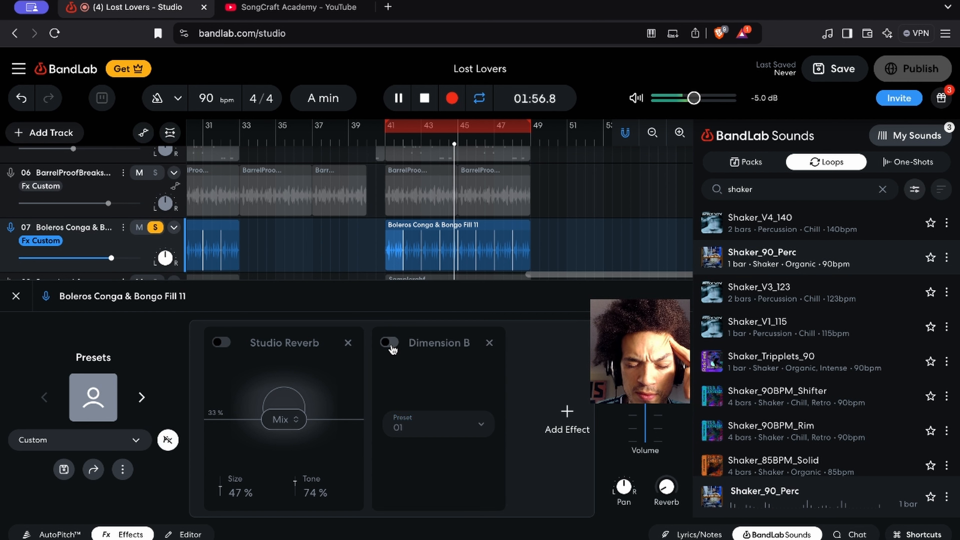
{"action": "left_click", "coordinate": [391, 347]}
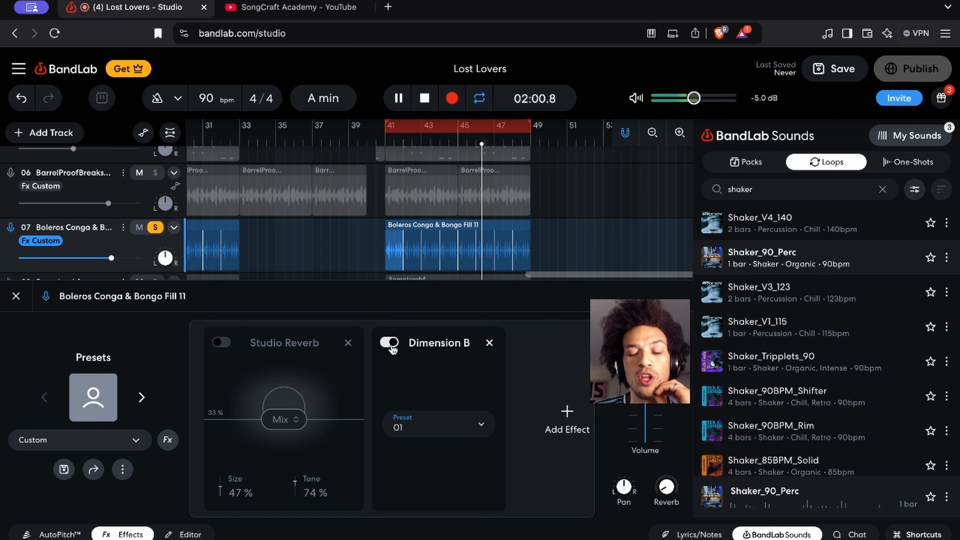
{"action": "key", "text": "space"}
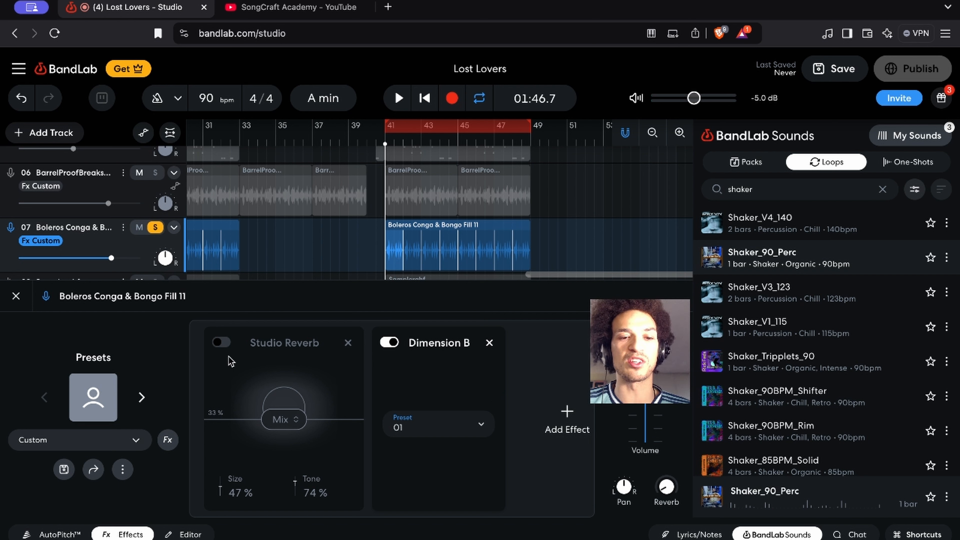
Re-enable Studio Reverb on the conga track, start playback and switch the reverb off and on to compare
{"action": "left_click", "coordinate": [221, 342]}
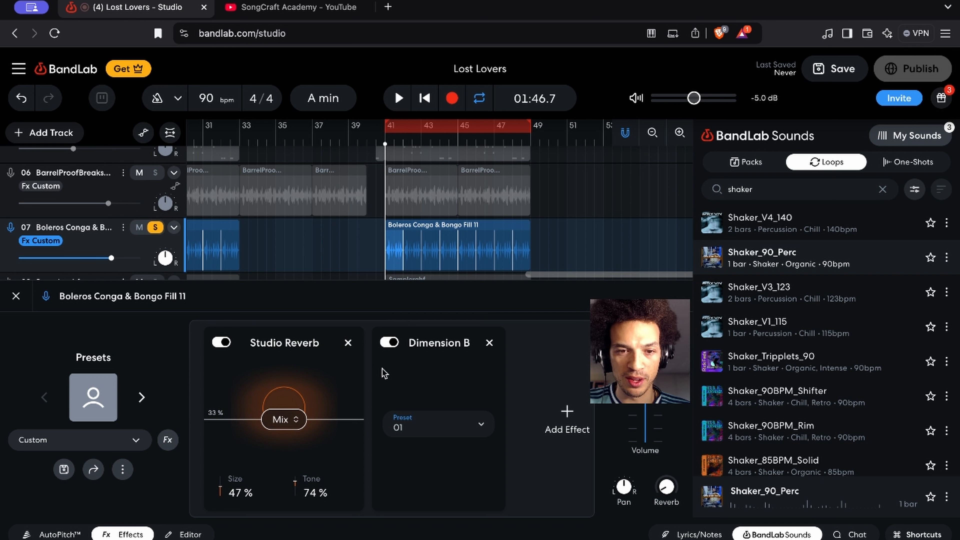
{"action": "key", "text": "space"}
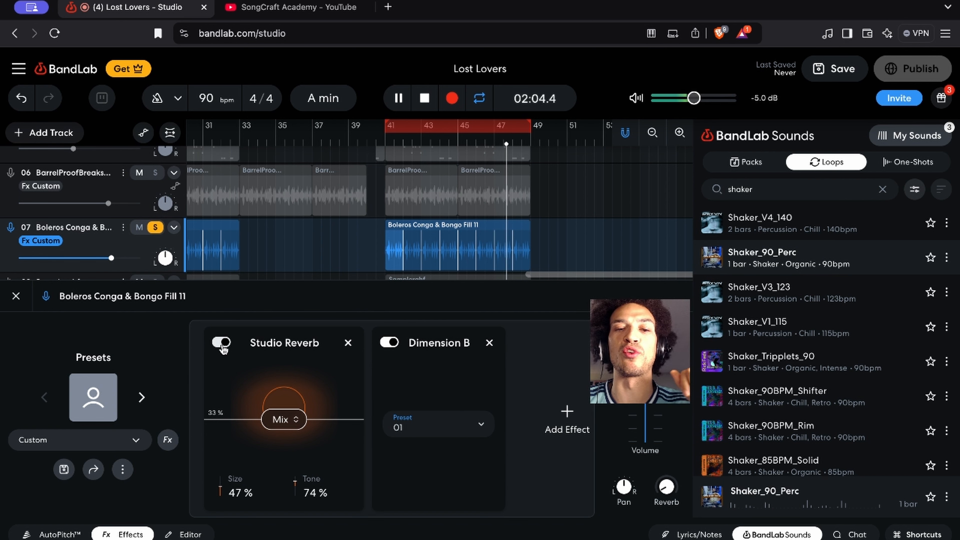
{"action": "left_click", "coordinate": [222, 343]}
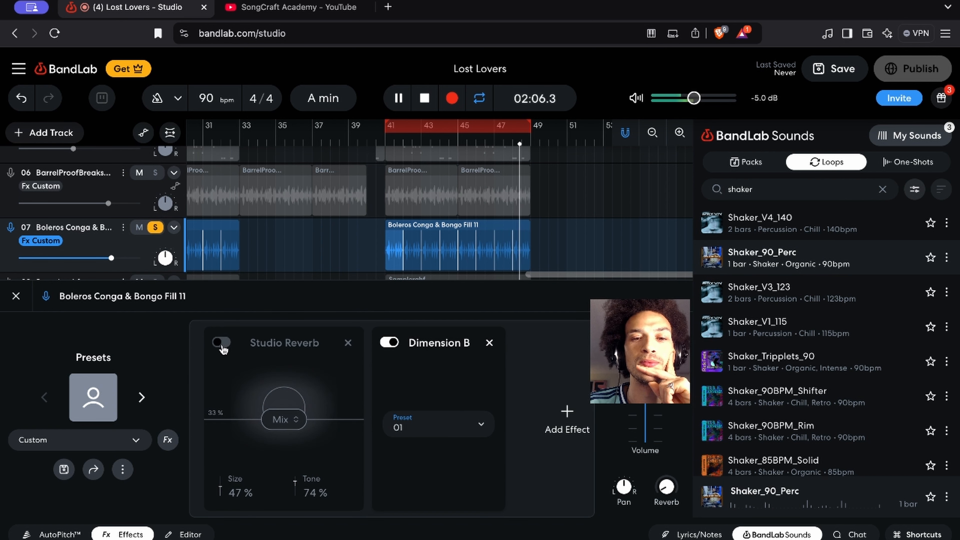
{"action": "left_click", "coordinate": [222, 343]}
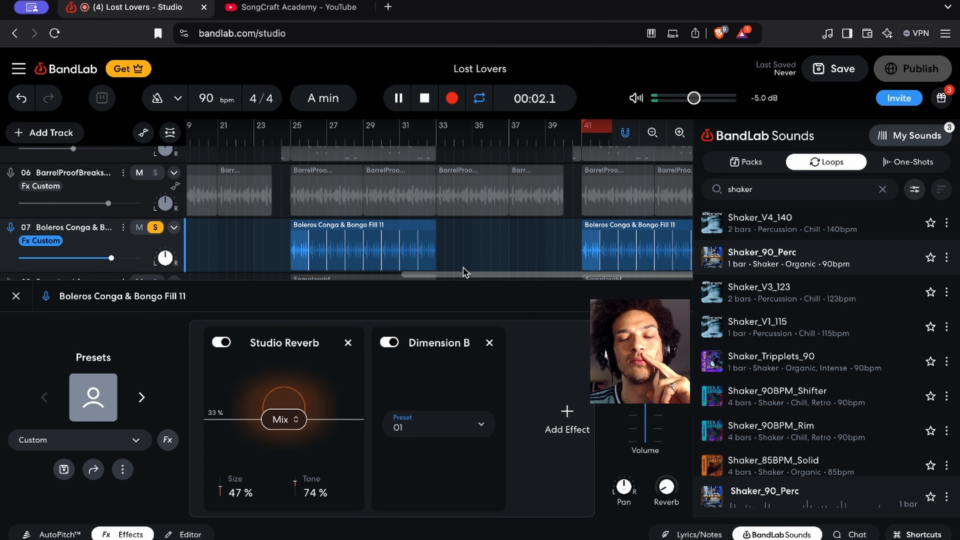
Restart playback and move the playhead to the conga clip at bar 41
{"action": "scroll", "coordinate": [464, 265], "scroll_direction": "right", "scroll_amount": 10}
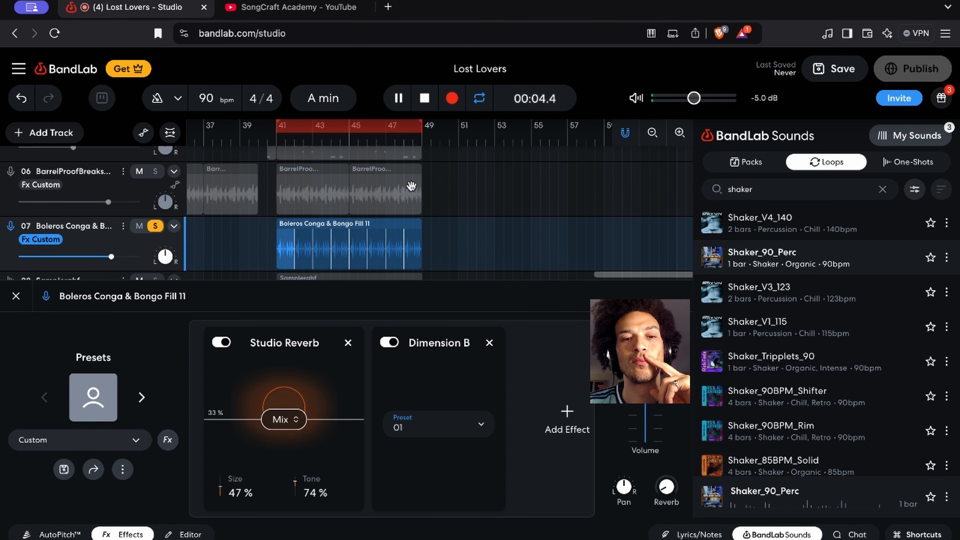
{"action": "key", "text": "Return"}
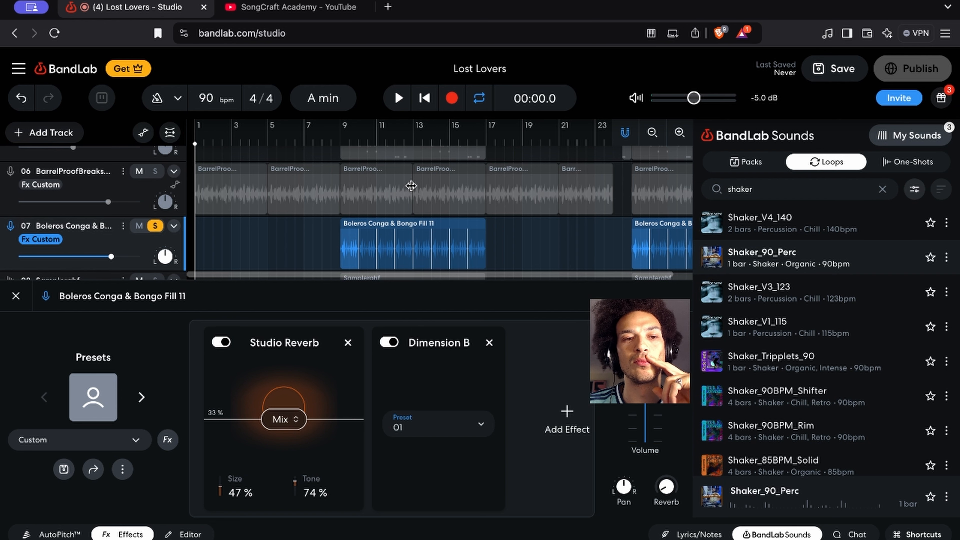
{"action": "key", "text": "space"}
{"action": "scroll", "coordinate": [411, 186], "scroll_direction": "right", "scroll_amount": 5}
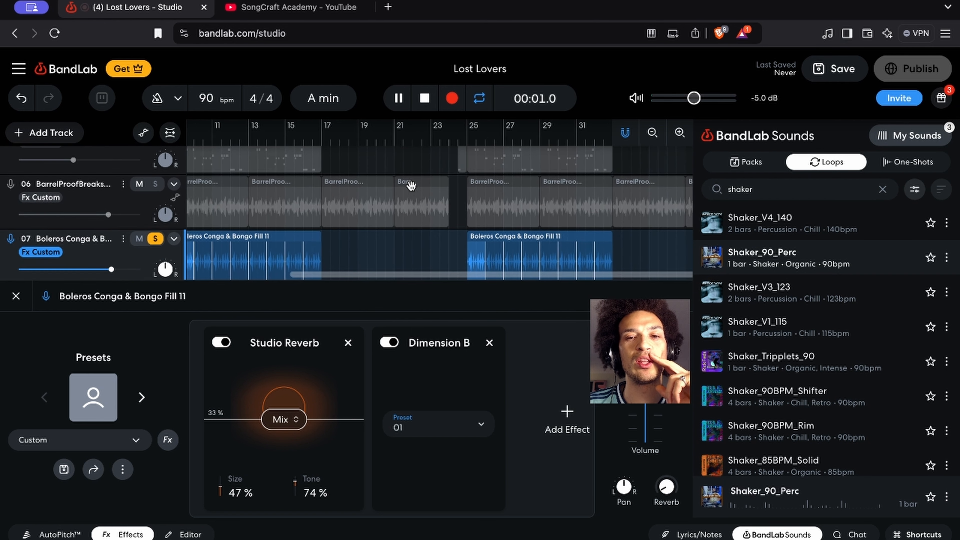
{"action": "scroll", "coordinate": [411, 186], "scroll_direction": "right", "scroll_amount": 10}
{"action": "scroll", "coordinate": [378, 159], "scroll_direction": "down", "scroll_amount": 1}
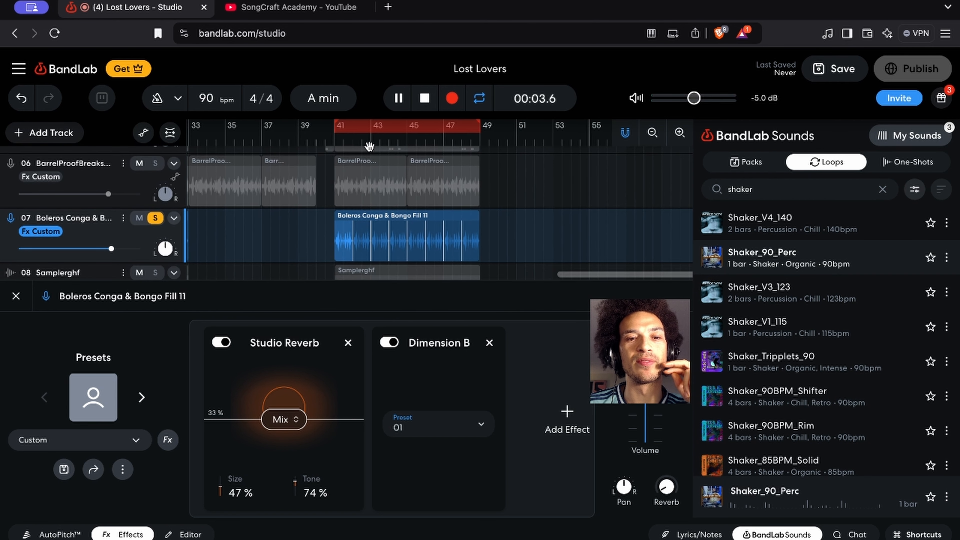
{"action": "left_click", "coordinate": [343, 143]}
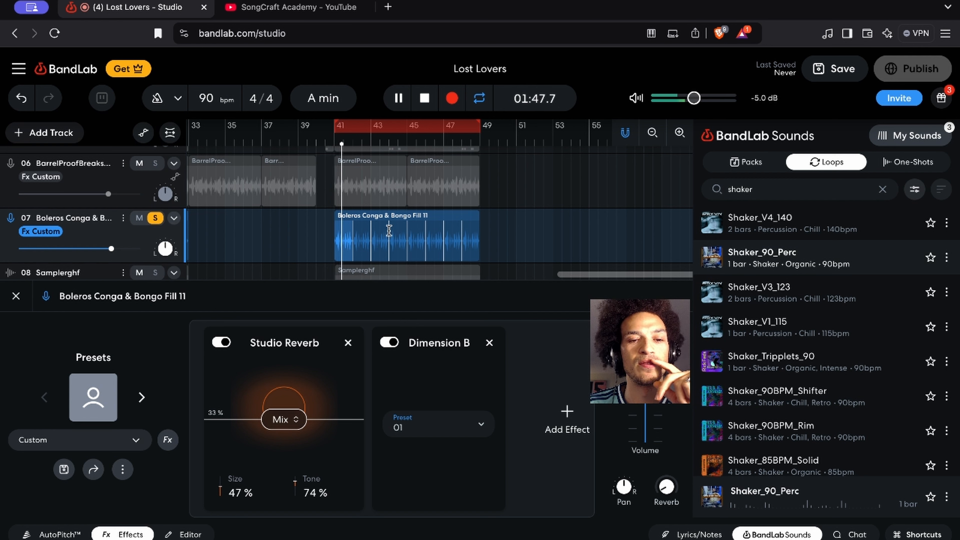
Toggle Studio Reverb off and on twice while the conga clip plays, leave it enabled, and stop playback
{"action": "left_click", "coordinate": [221, 343]}
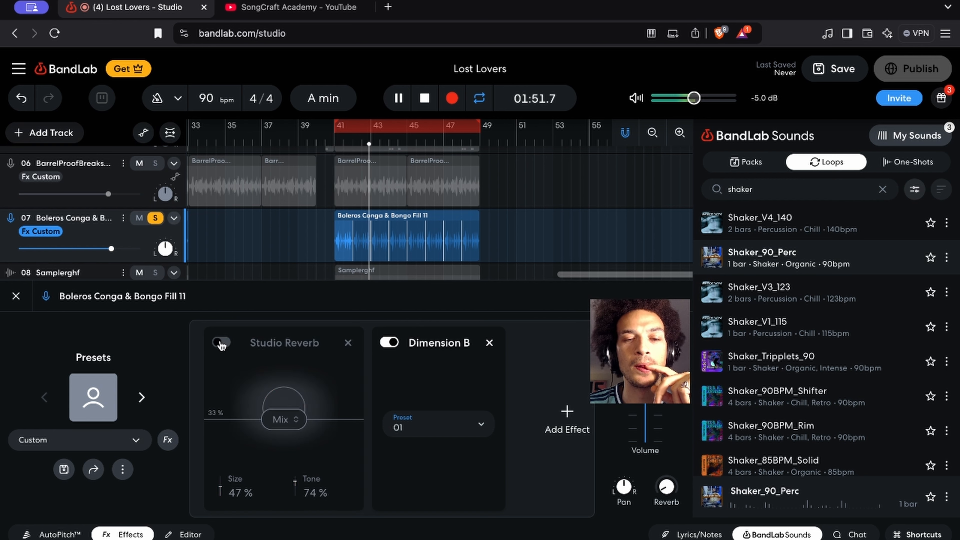
{"action": "left_click", "coordinate": [221, 343]}
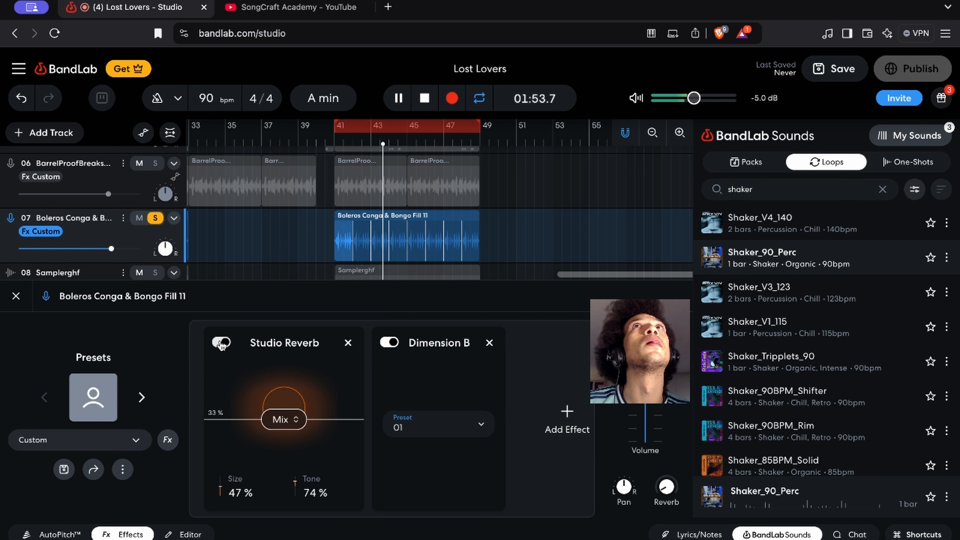
{"action": "left_click", "coordinate": [221, 342]}
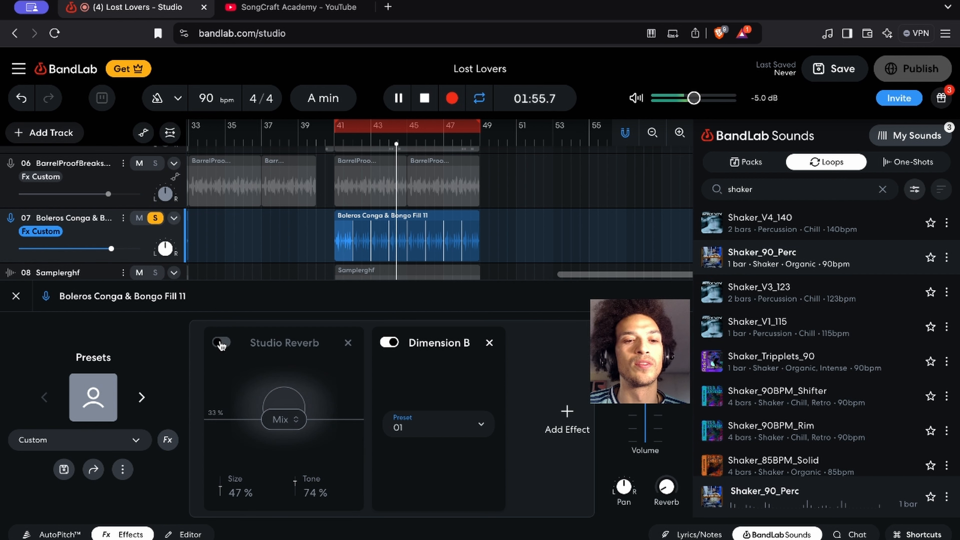
{"action": "left_click", "coordinate": [221, 343]}
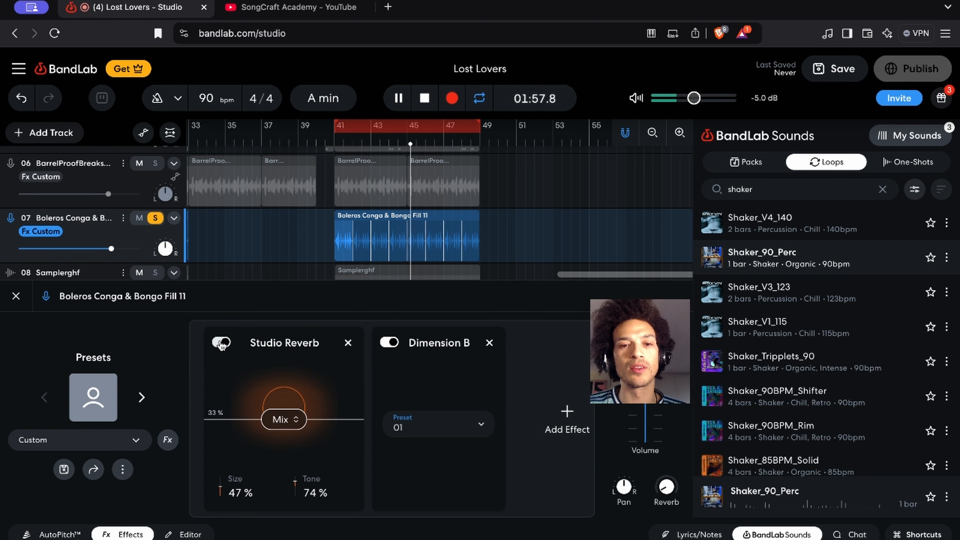
{"action": "key", "text": "space"}
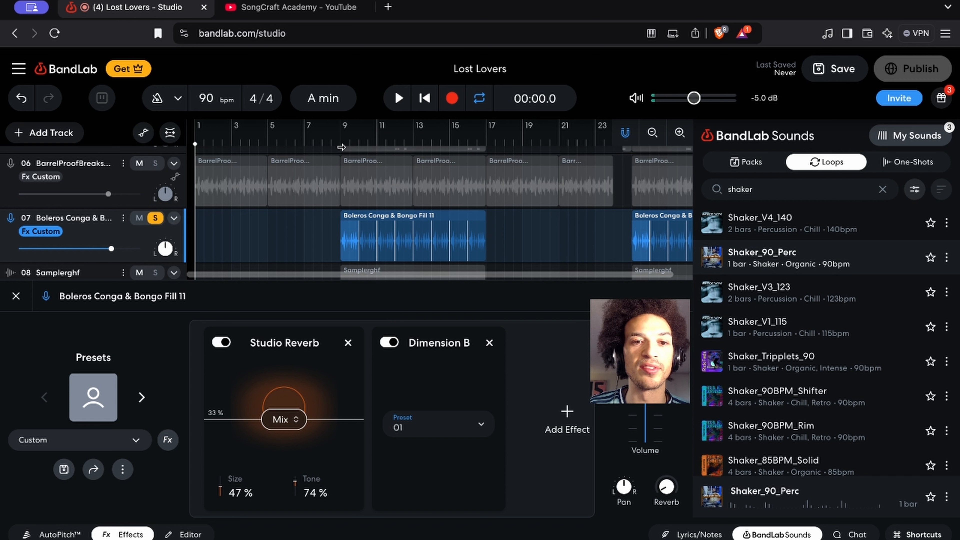
Place the playhead at bar 9 and close the conga track's effects
{"action": "left_click", "coordinate": [340, 144]}
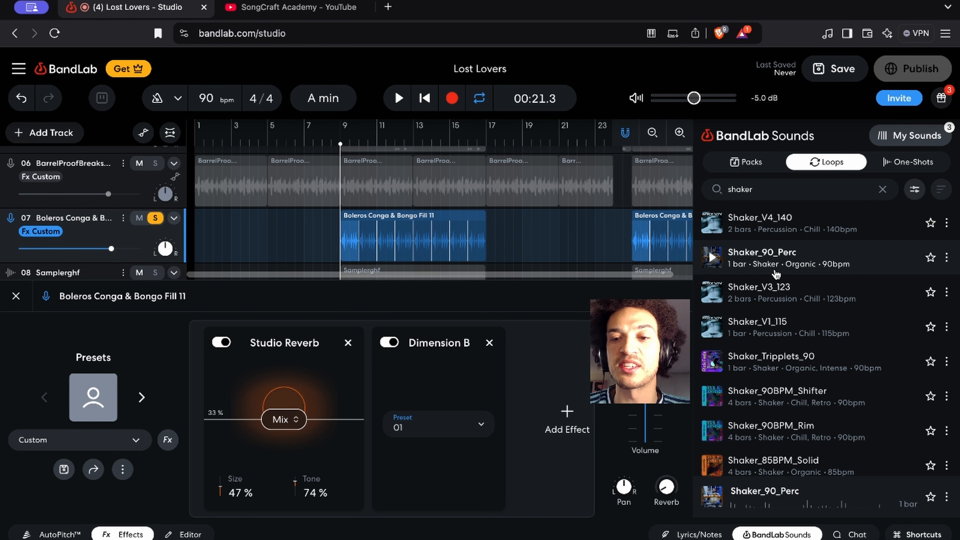
{"action": "scroll", "coordinate": [308, 265], "scroll_direction": "down", "scroll_amount": 2}
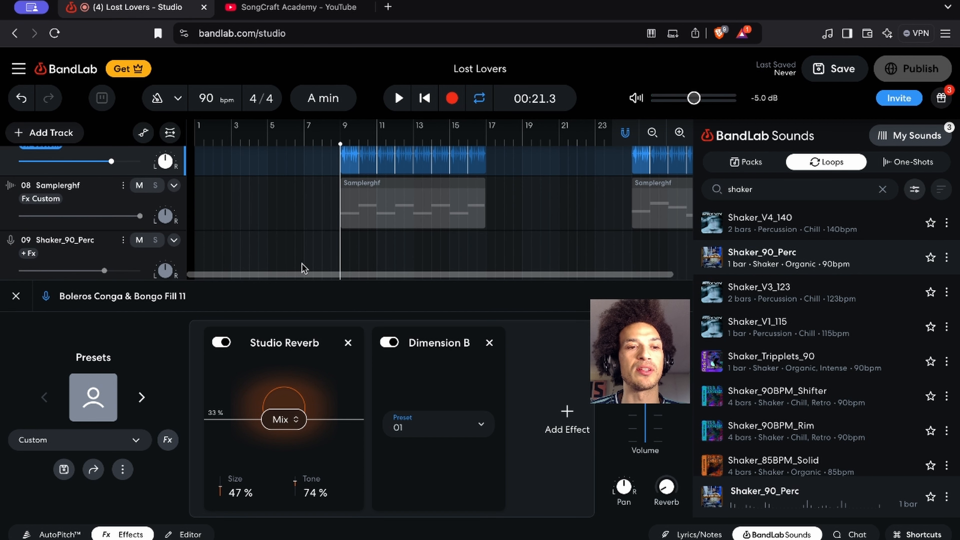
{"action": "scroll", "coordinate": [304, 268], "scroll_direction": "up", "scroll_amount": 2}
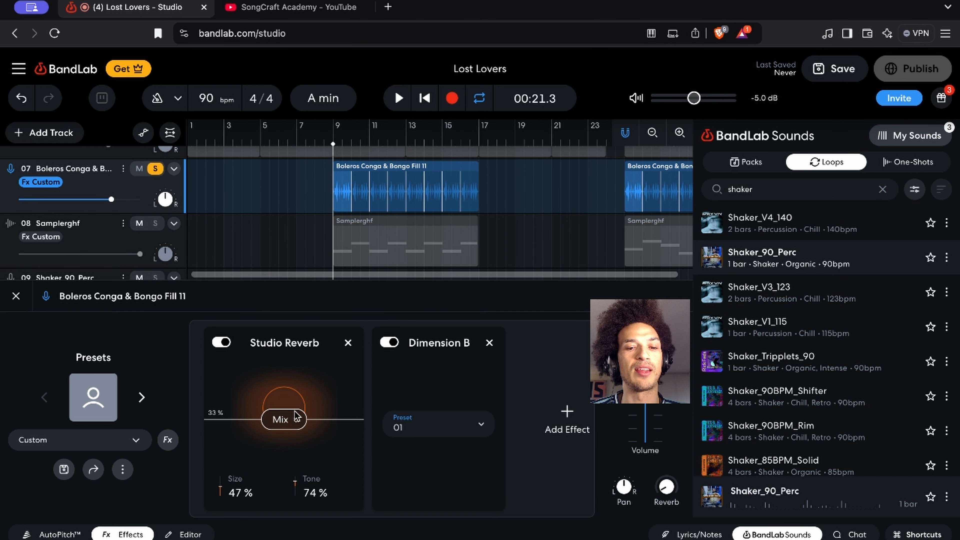
{"action": "scroll", "coordinate": [291, 191], "scroll_direction": "down", "scroll_amount": 2}
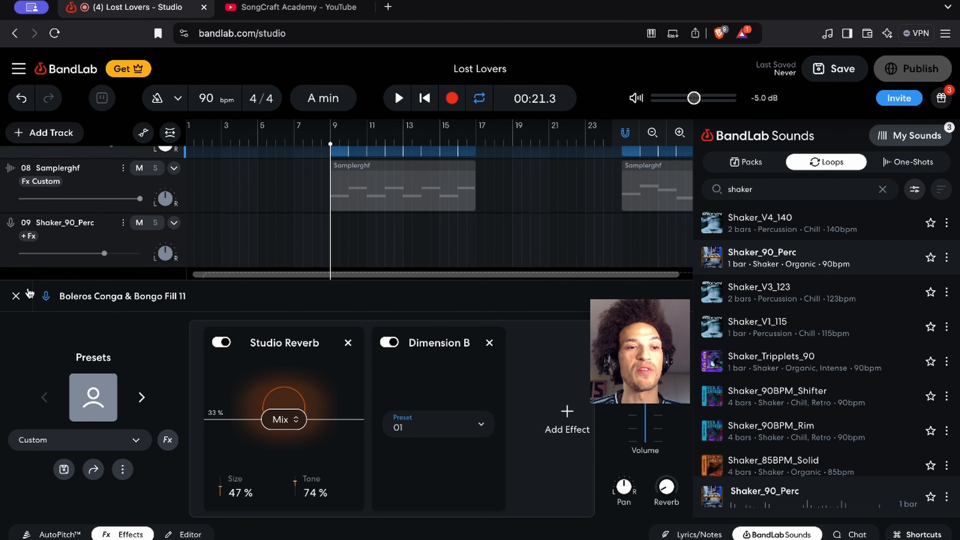
{"action": "left_click", "coordinate": [16, 295]}
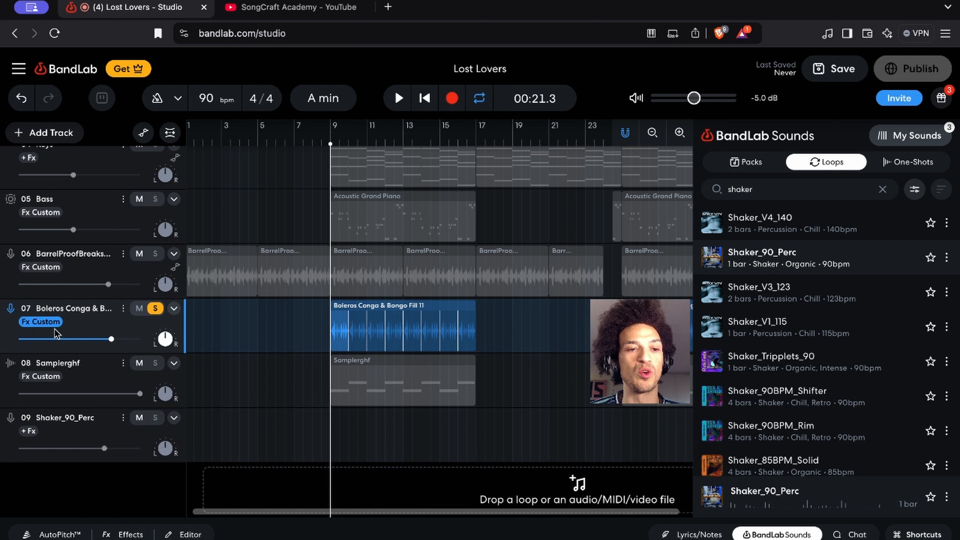
Open the browser bookmark for this studio page and remove it
{"action": "key", "text": "super+d"}
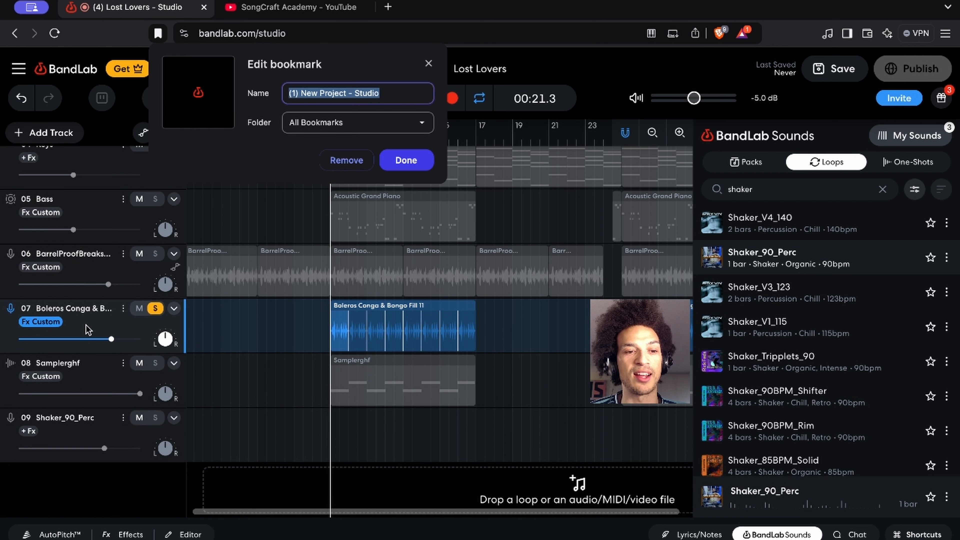
{"action": "left_click", "coordinate": [357, 159]}
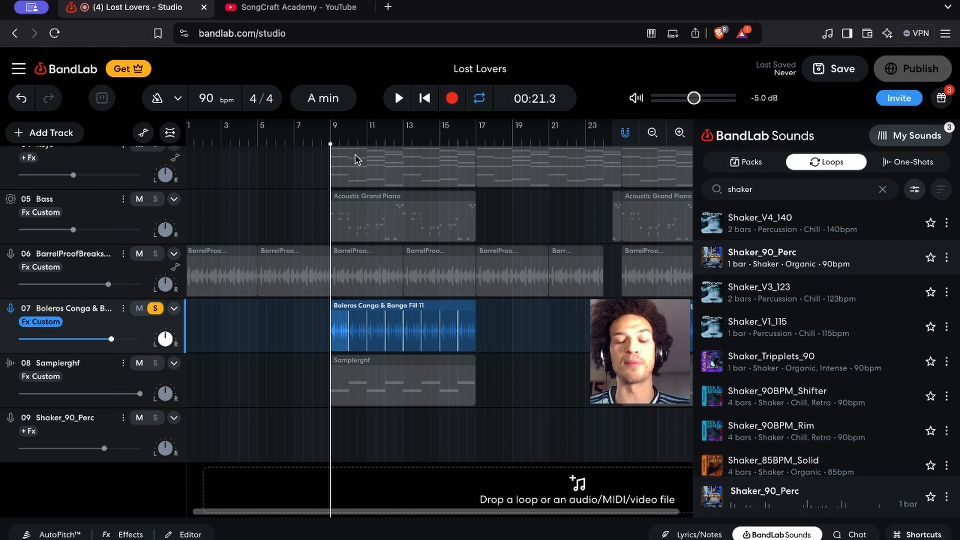
Duplicate the Boleros Conga & Bongo Fill 11 track and delete the copy's clip at bar 9
{"action": "key", "text": "ctrl+d"}
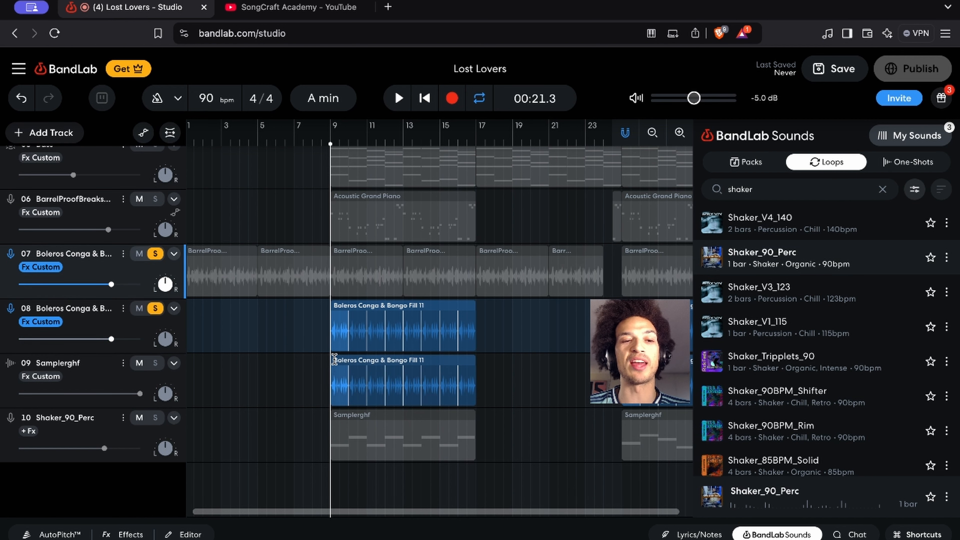
{"action": "left_click", "coordinate": [155, 363]}
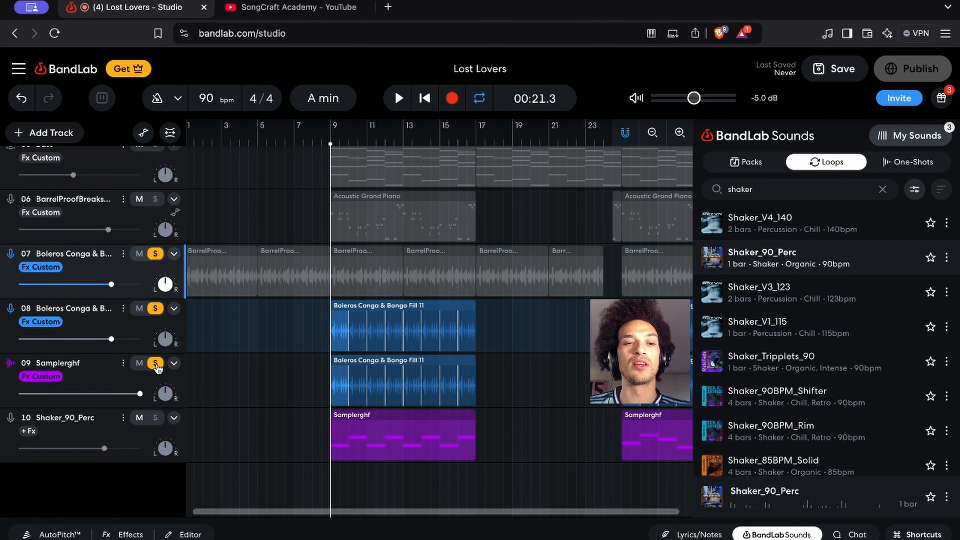
{"action": "left_click", "coordinate": [452, 382]}
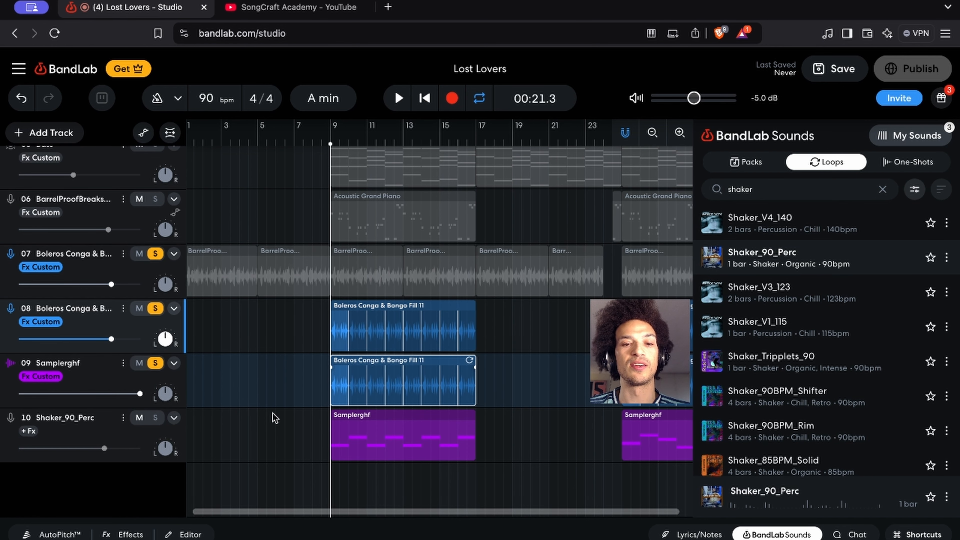
{"action": "scroll", "coordinate": [481, 413], "scroll_direction": "up", "scroll_amount": 2}
{"action": "scroll", "coordinate": [481, 414], "scroll_direction": "right", "scroll_amount": 1}
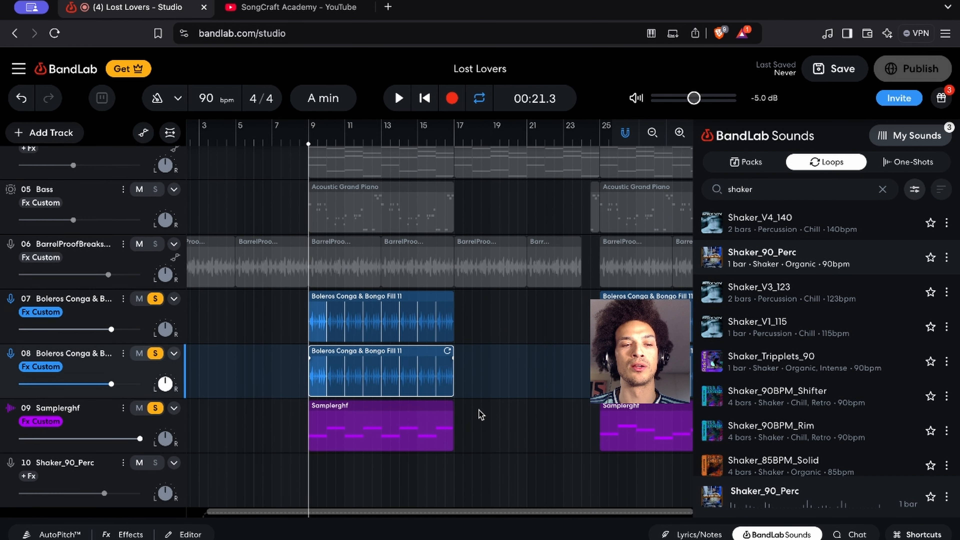
{"action": "key", "text": "Delete"}
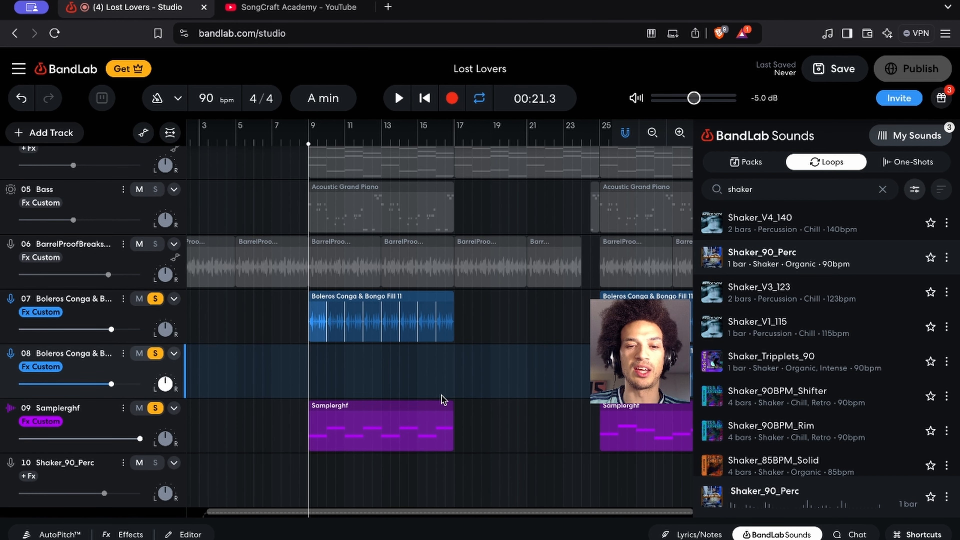
{"action": "left_click", "coordinate": [155, 407]}
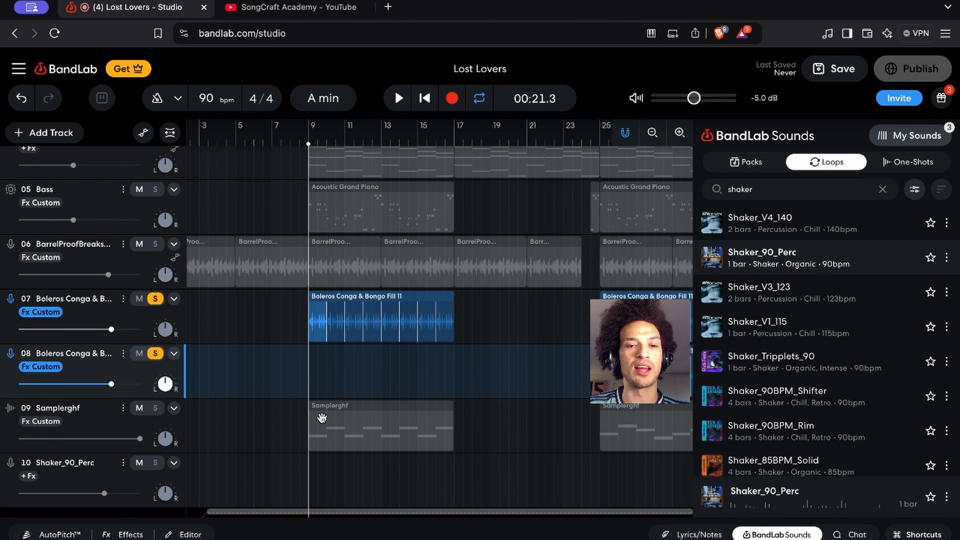
Delete the duplicate conga track's remaining clips at bars 25 and 41
{"action": "scroll", "coordinate": [321, 417], "scroll_direction": "right", "scroll_amount": 1}
{"action": "scroll", "coordinate": [322, 417], "scroll_direction": "up", "scroll_amount": 1}
{"action": "scroll", "coordinate": [322, 417], "scroll_direction": "right", "scroll_amount": 10}
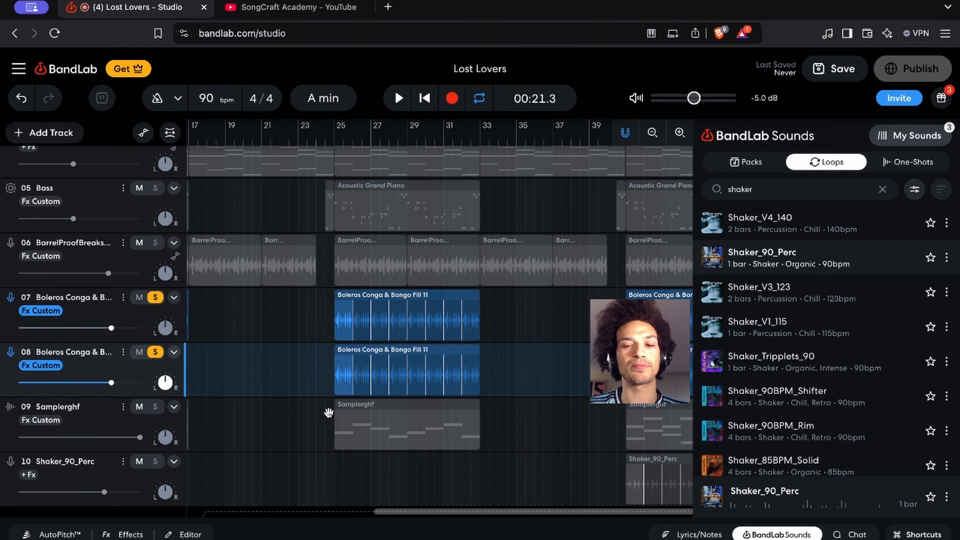
{"action": "scroll", "coordinate": [383, 385], "scroll_direction": "right", "scroll_amount": 8}
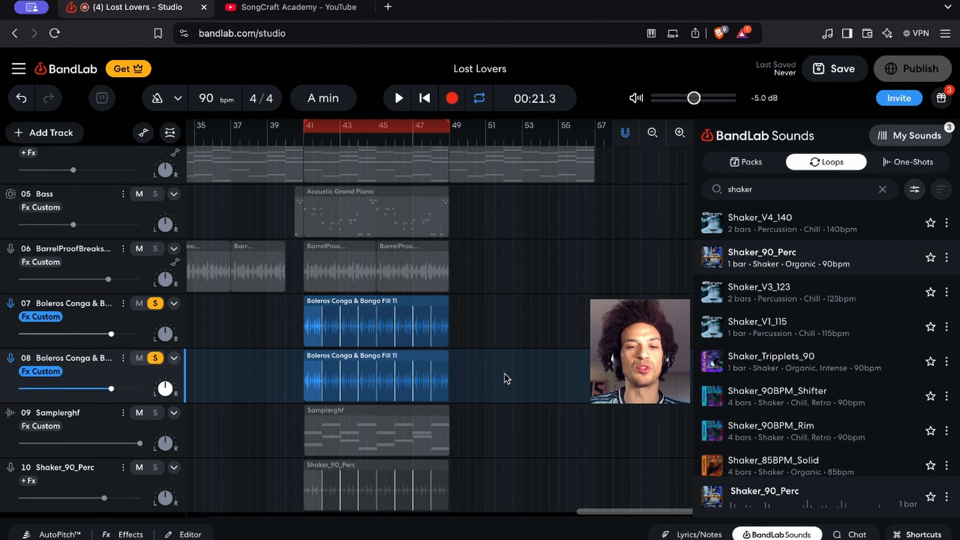
{"action": "scroll", "coordinate": [490, 407], "scroll_direction": "down", "scroll_amount": 3}
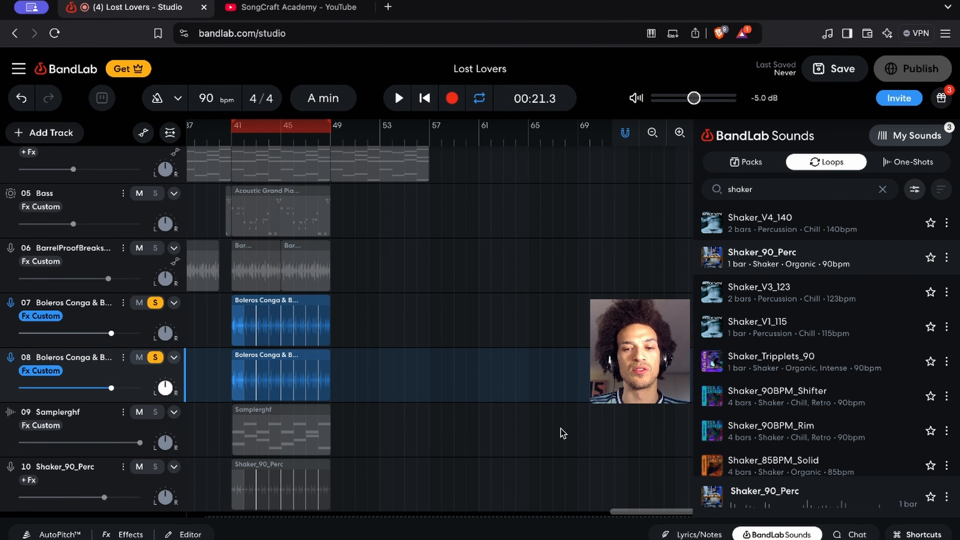
{"action": "scroll", "coordinate": [563, 433], "scroll_direction": "down", "scroll_amount": 1}
{"action": "scroll", "coordinate": [563, 433], "scroll_direction": "left", "scroll_amount": 15}
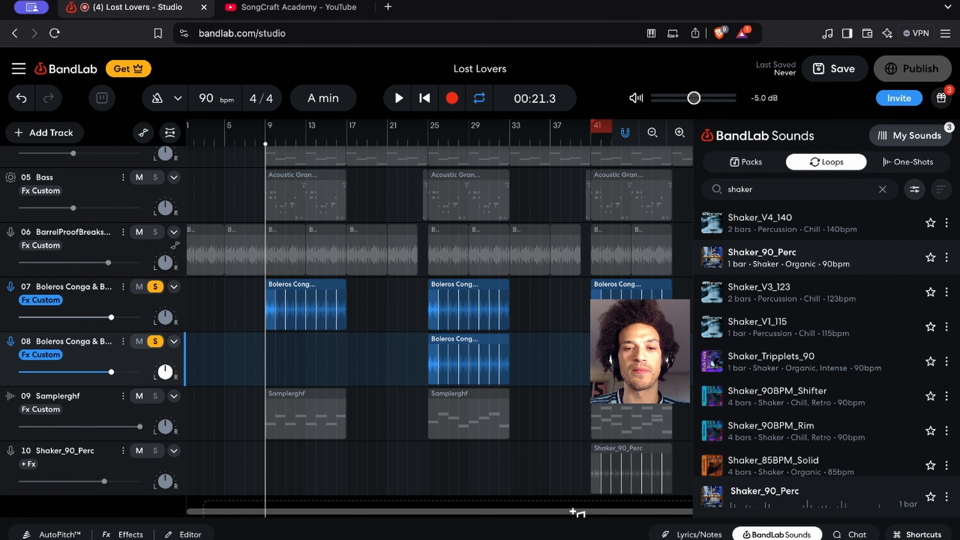
{"action": "left_click", "coordinate": [463, 367]}
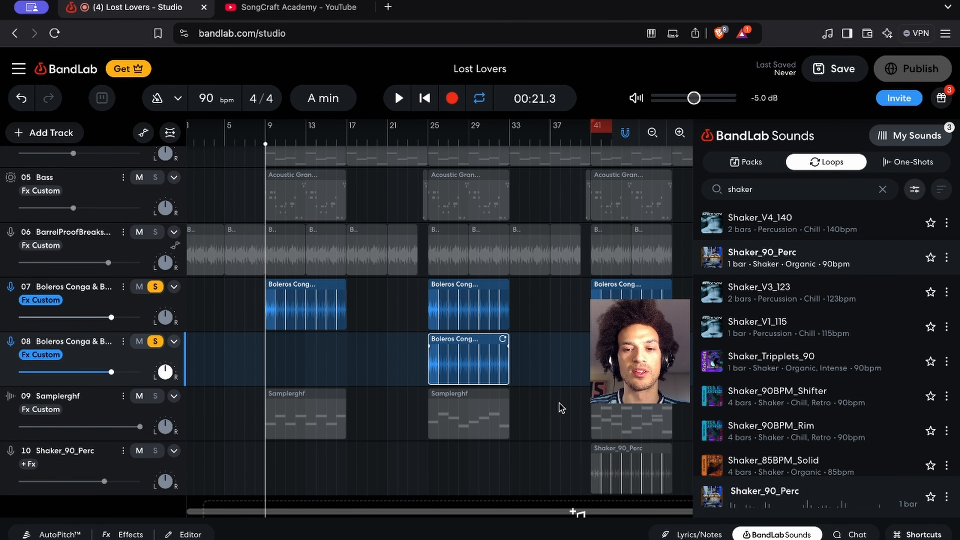
{"action": "key", "text": "Delete"}
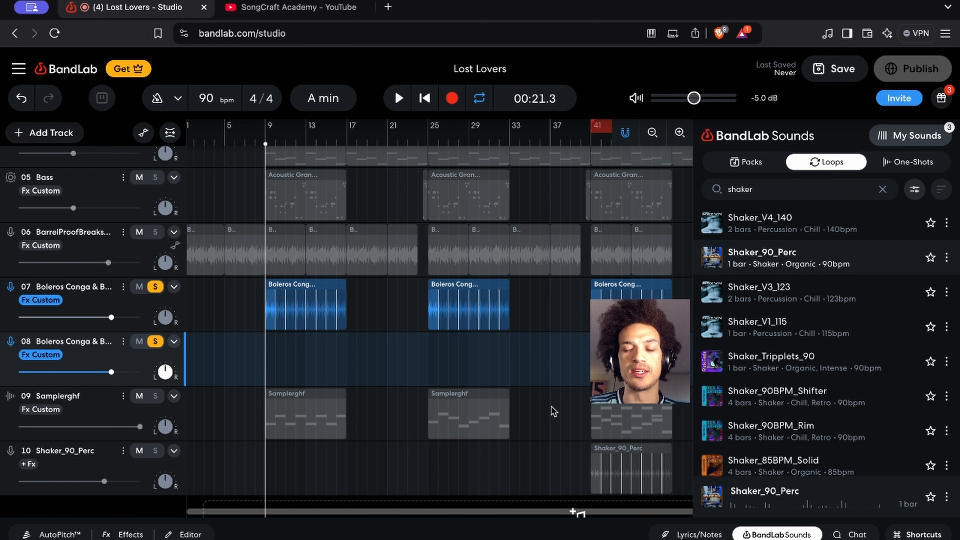
Move the Shaker_90_Perc clip at bar 41 onto the emptied duplicate conga track
{"action": "scroll", "coordinate": [553, 410], "scroll_direction": "down", "scroll_amount": 2}
{"action": "scroll", "coordinate": [553, 410], "scroll_direction": "right", "scroll_amount": 3}
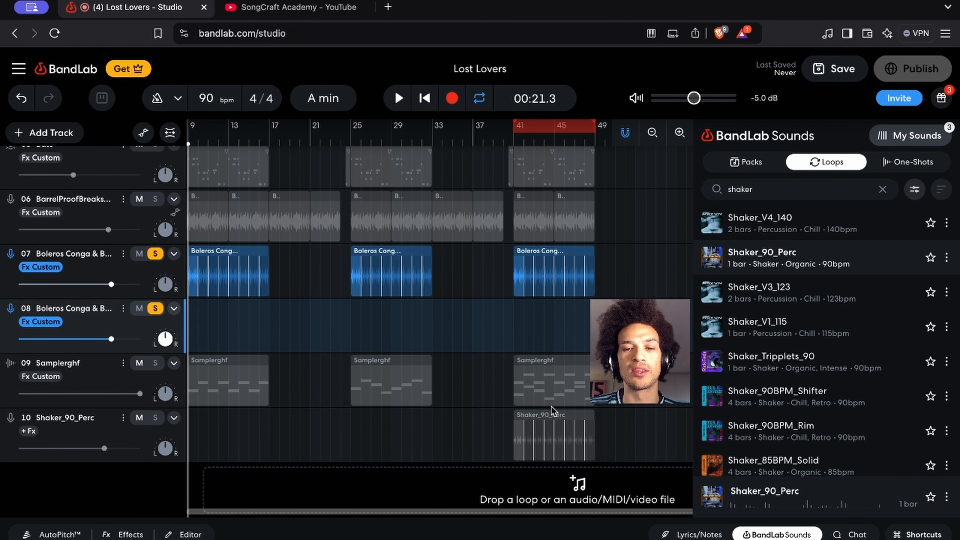
{"action": "left_click", "coordinate": [548, 448]}
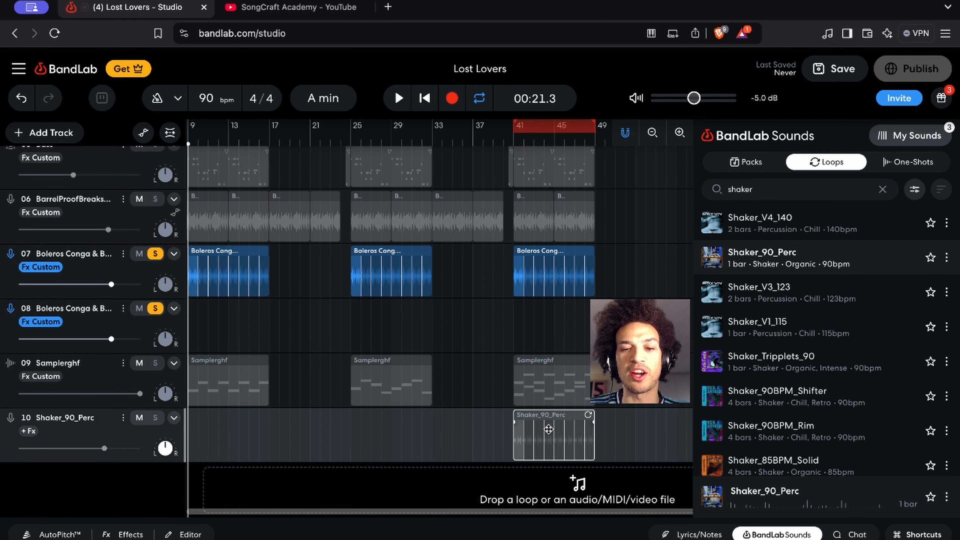
{"action": "left_click_drag", "start_coordinate": [544, 352], "coordinate": [551, 322]}
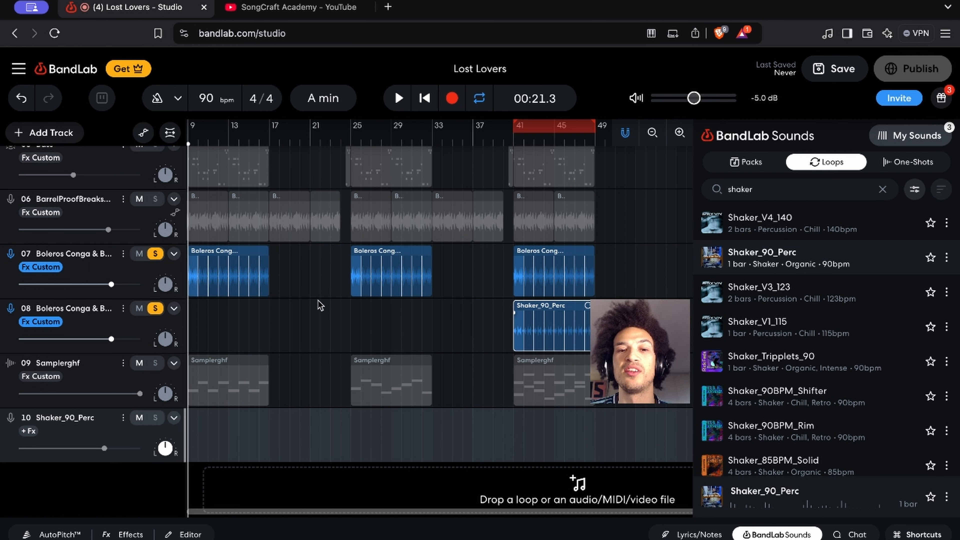
Unsolo the original conga track, solo BarrelProofBreaks, and reorder the duplicate track holding the shaker directly beneath it
{"action": "left_click", "coordinate": [155, 253]}
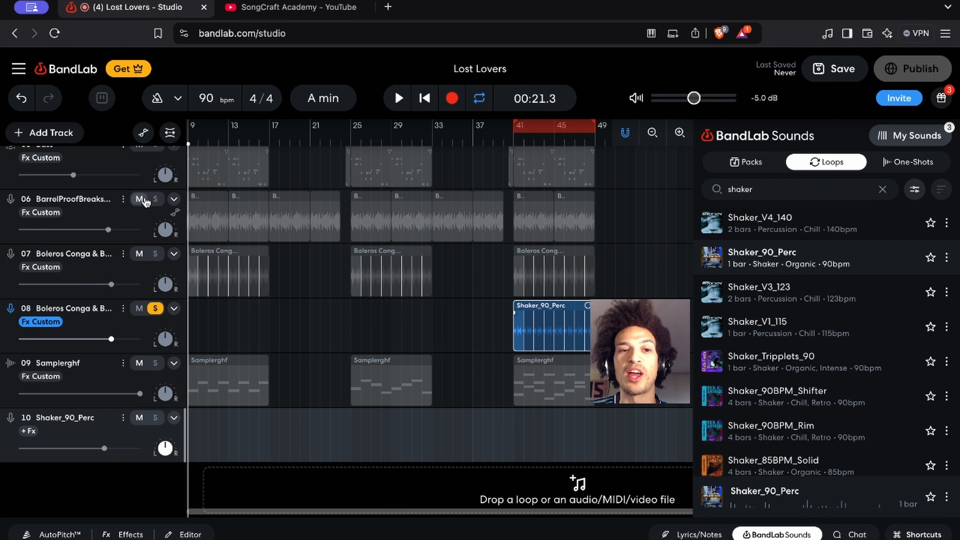
{"action": "left_click", "coordinate": [161, 200]}
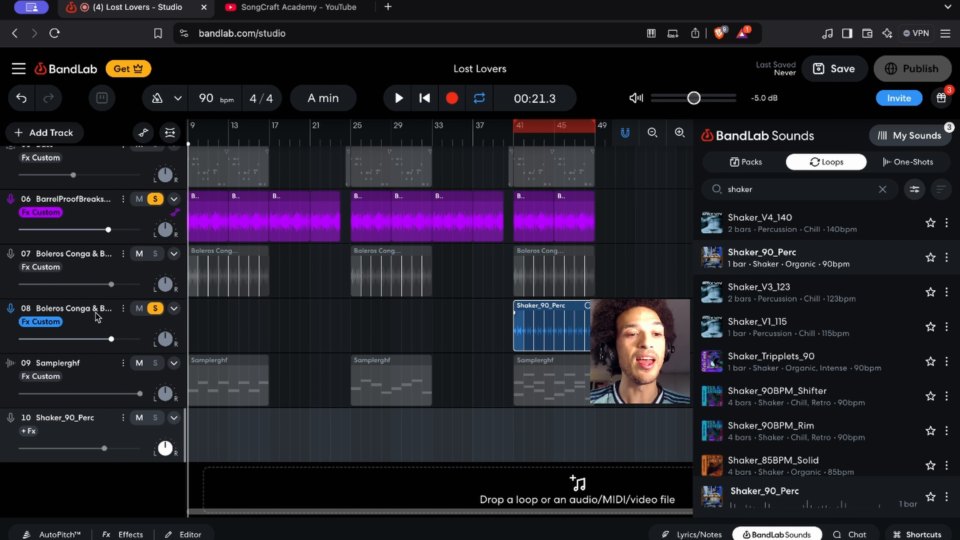
{"action": "left_click_drag", "start_coordinate": [101, 321], "coordinate": [101, 245]}
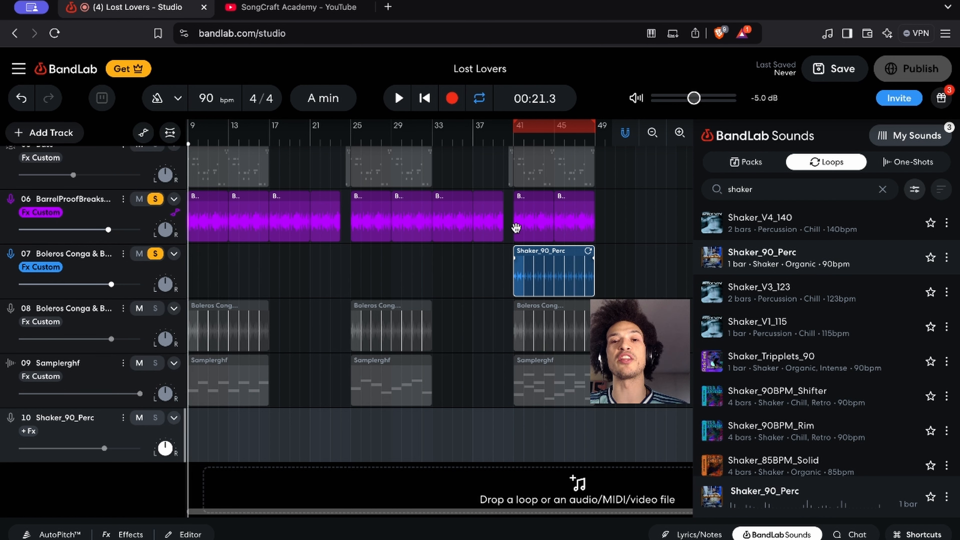
Show the shaker clip's track effects and play the soloed break and shaker from bar 41
{"action": "left_click", "coordinate": [515, 146]}
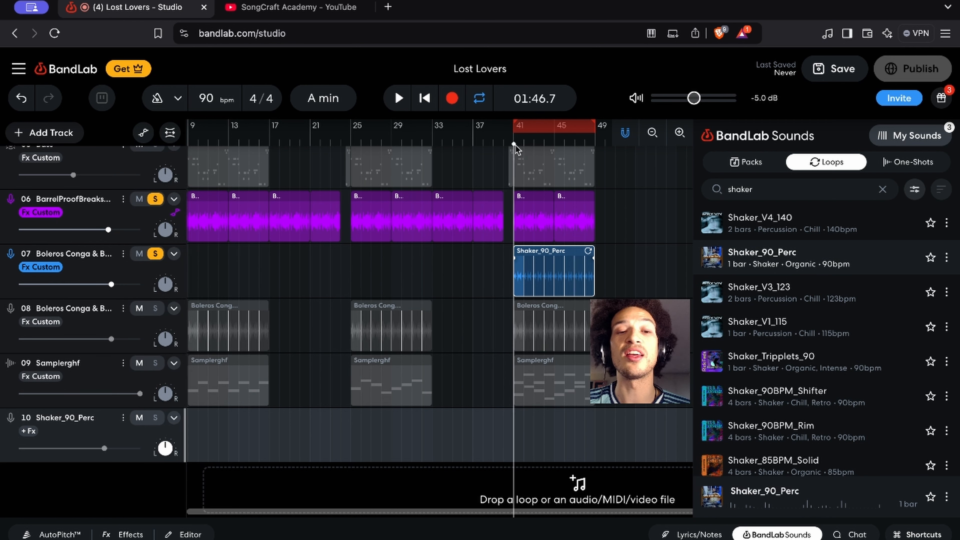
{"action": "left_click", "coordinate": [52, 267]}
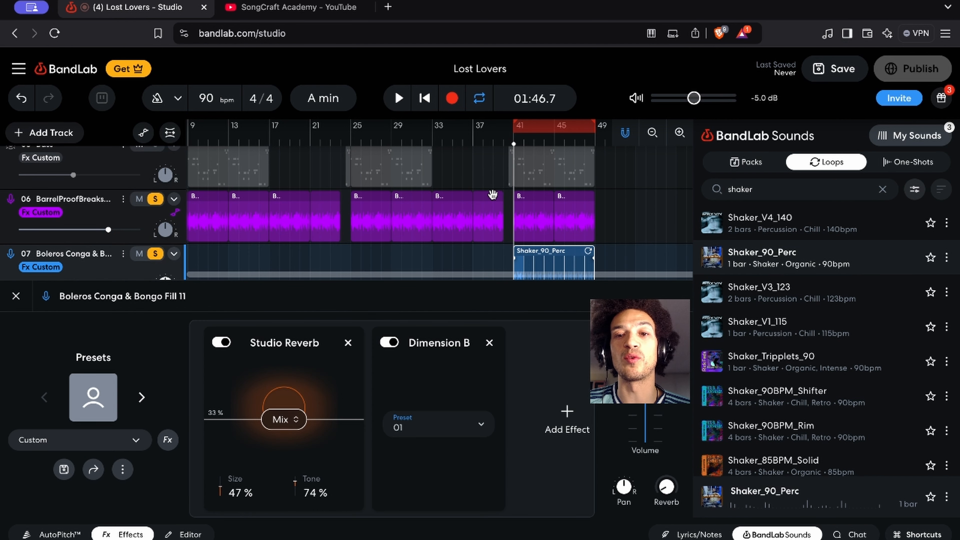
{"action": "scroll", "coordinate": [492, 194], "scroll_direction": "right", "scroll_amount": 3}
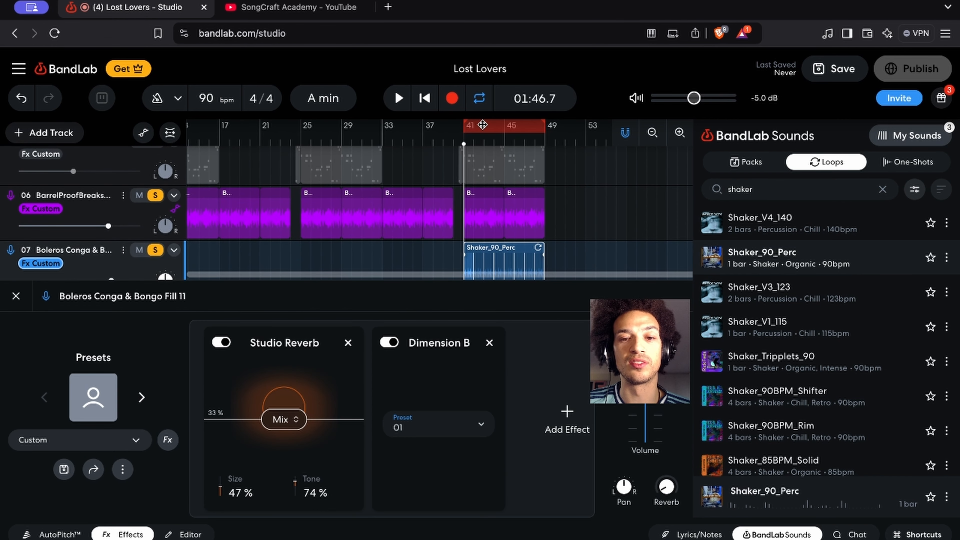
{"action": "key", "text": "space"}
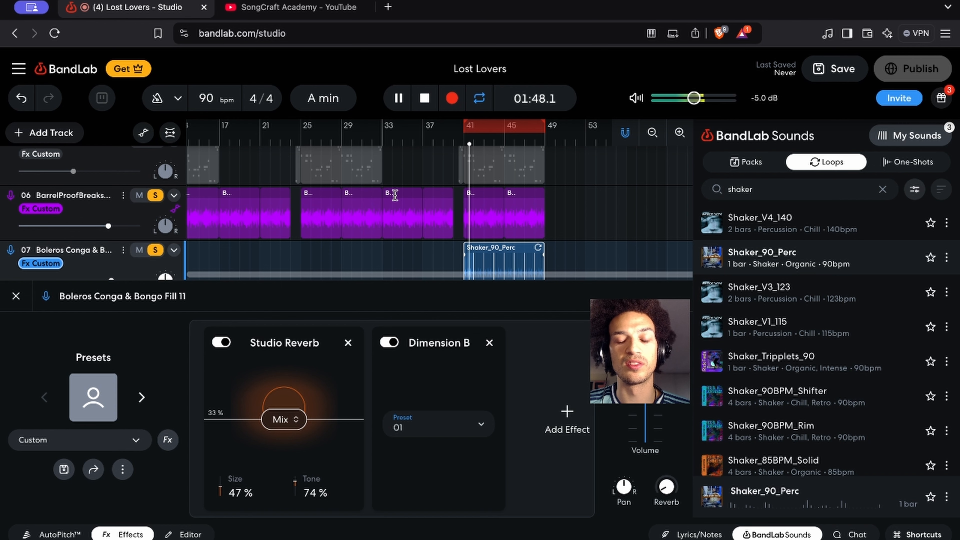
{"action": "scroll", "coordinate": [398, 183], "scroll_direction": "down", "scroll_amount": 1}
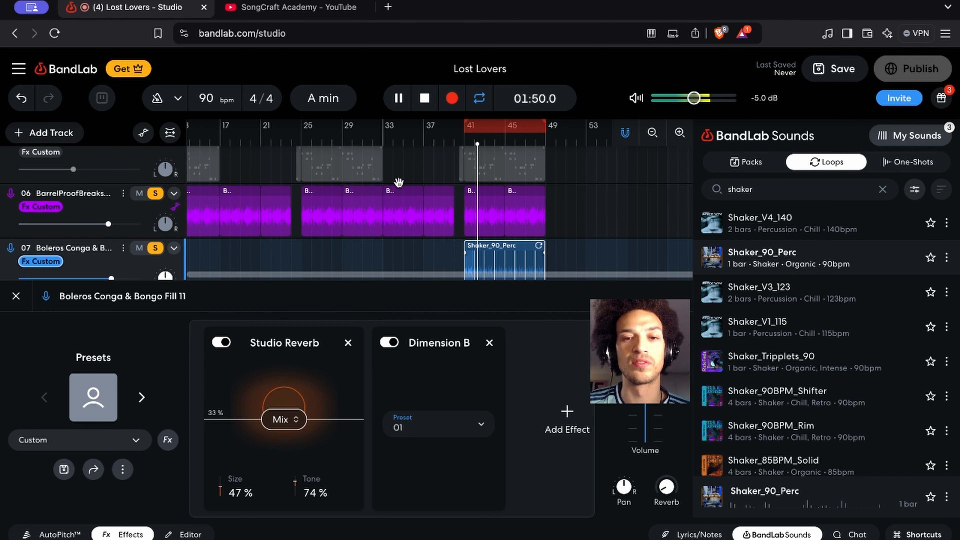
{"action": "scroll", "coordinate": [399, 183], "scroll_direction": "down", "scroll_amount": 3}
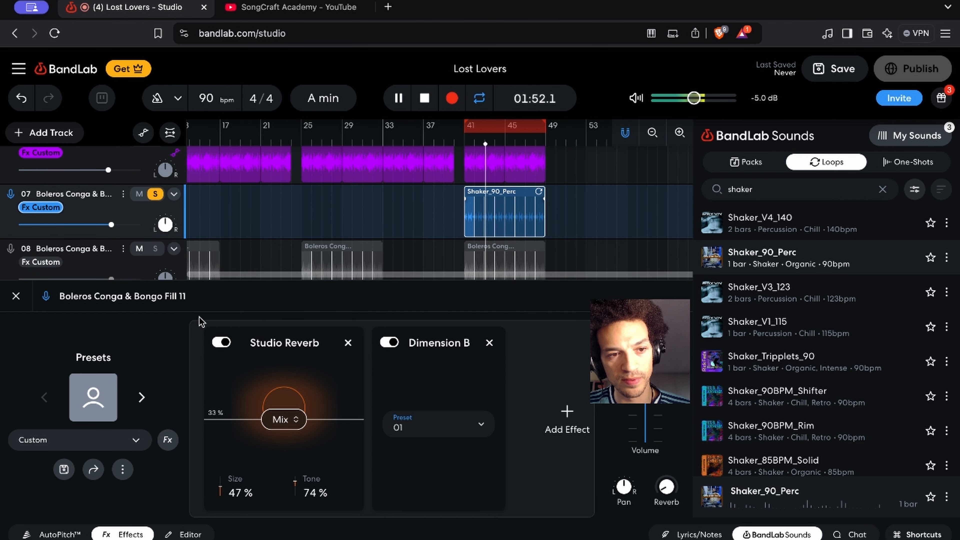
{"action": "scroll", "coordinate": [161, 171], "scroll_direction": "up", "scroll_amount": 2}
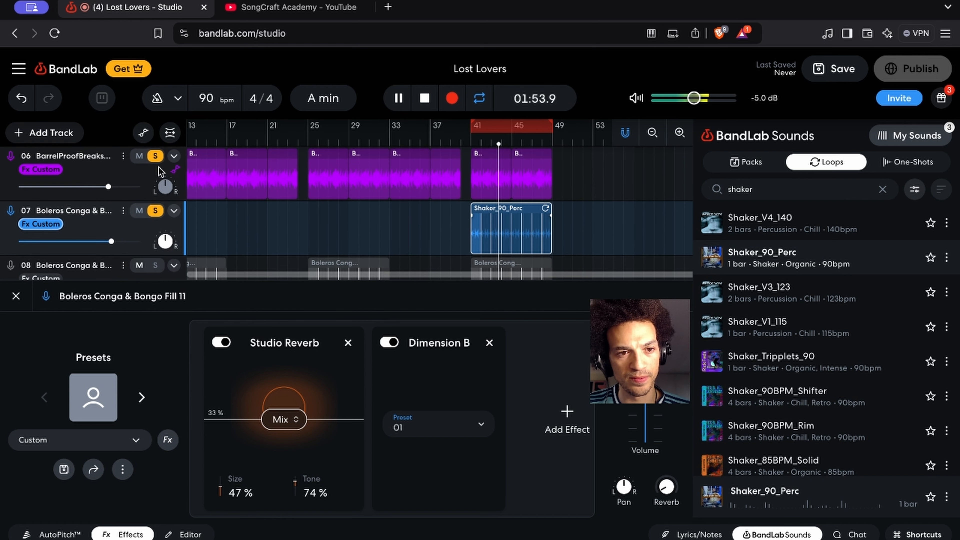
Unsolo BarrelProofBreaks, toggle Studio Reverb off and back on while the shaker plays, and stop playback
{"action": "left_click", "coordinate": [155, 156]}
{"action": "left_click", "coordinate": [223, 342]}
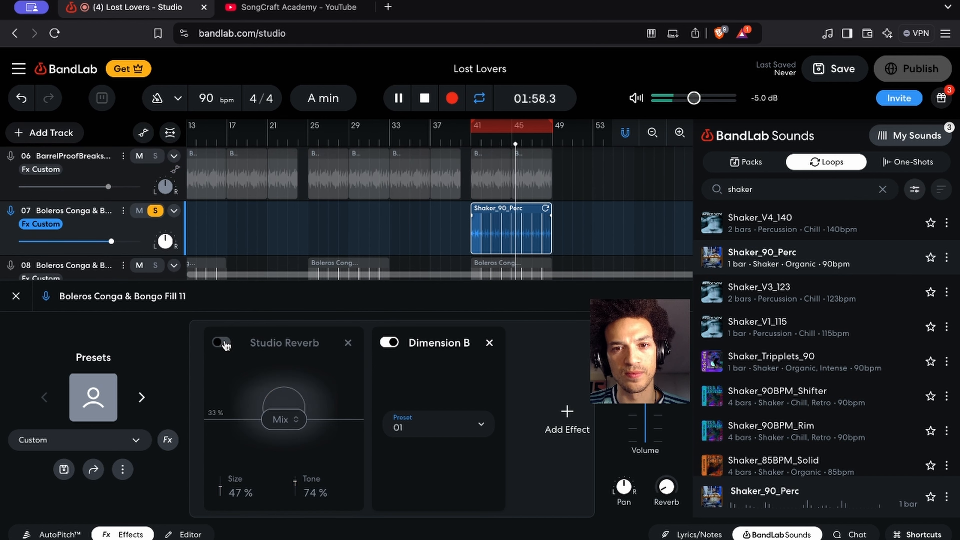
{"action": "left_click", "coordinate": [223, 342]}
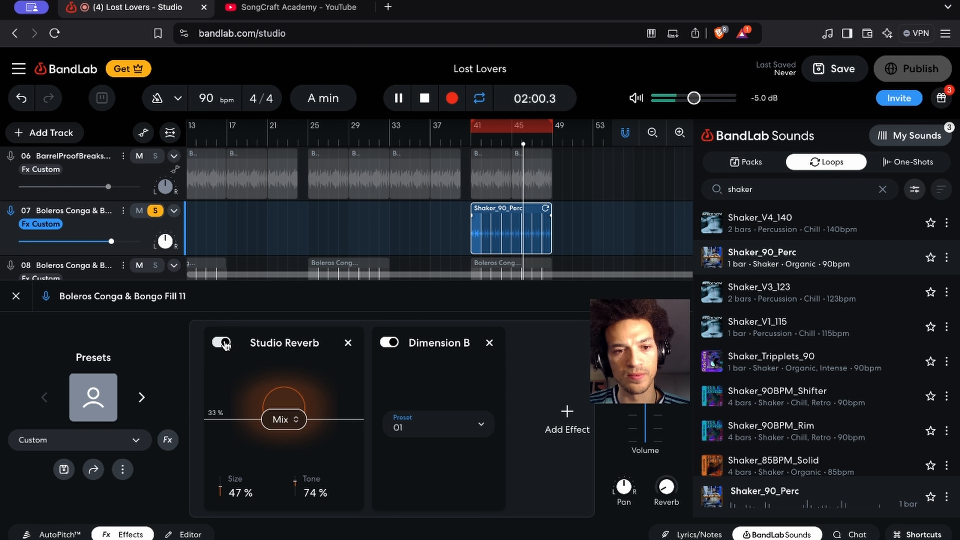
{"action": "key", "text": "space"}
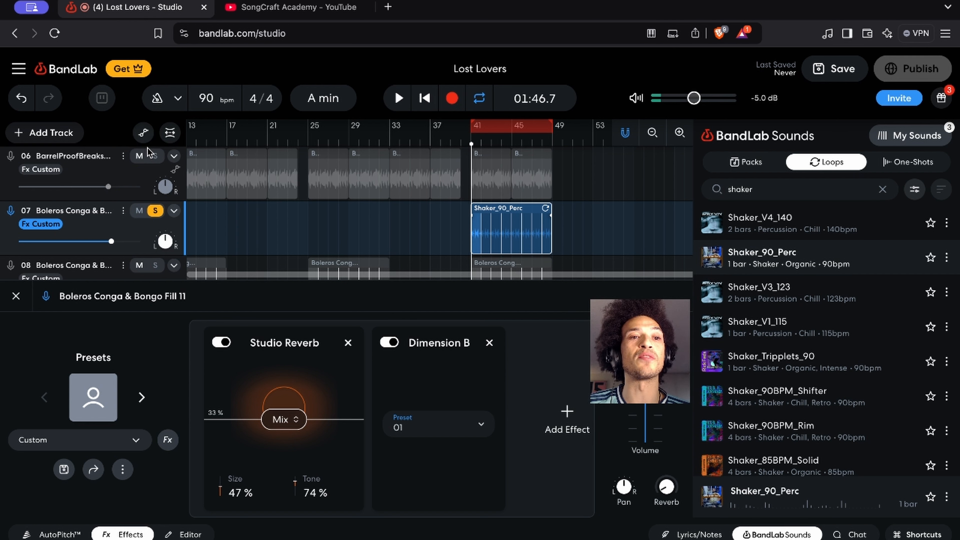
Solo BarrelProofBreaks again and listen to it with the shaker from bar 41, closing the effects before stopping playback
{"action": "left_click", "coordinate": [154, 155]}
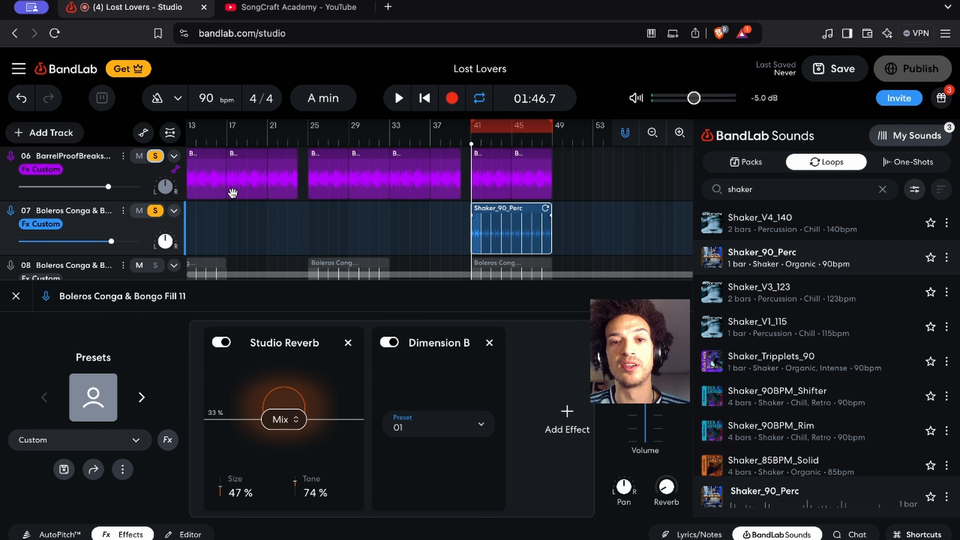
{"action": "key", "text": "space"}
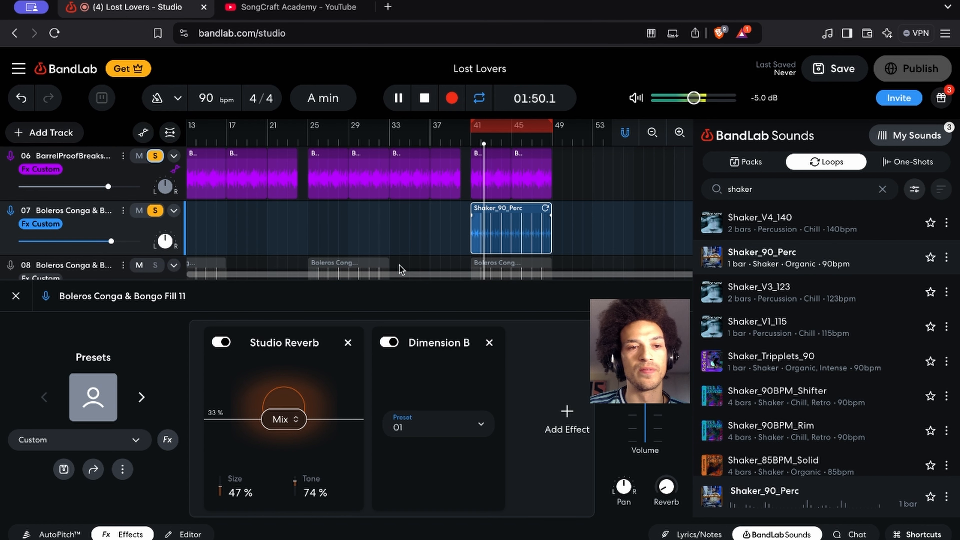
{"action": "left_click", "coordinate": [19, 306]}
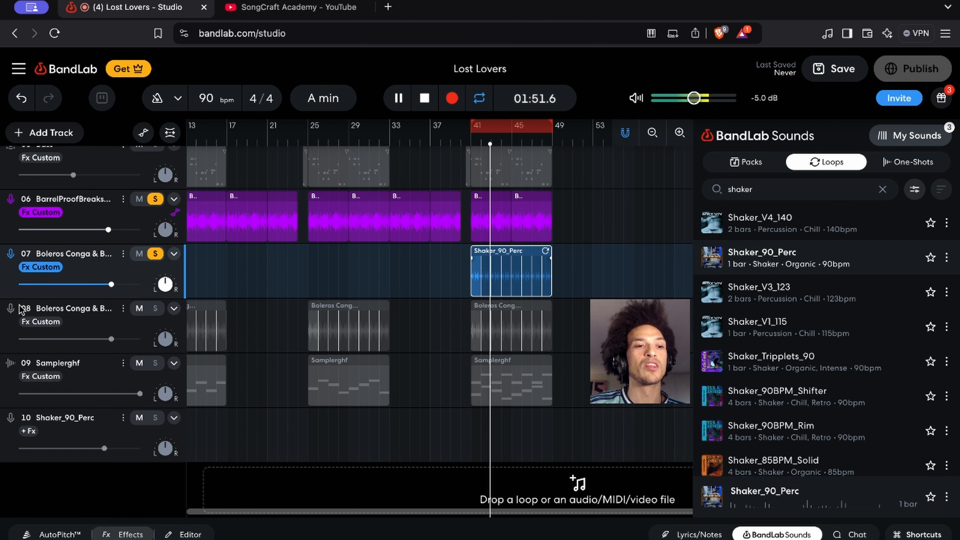
{"action": "key", "text": "space"}
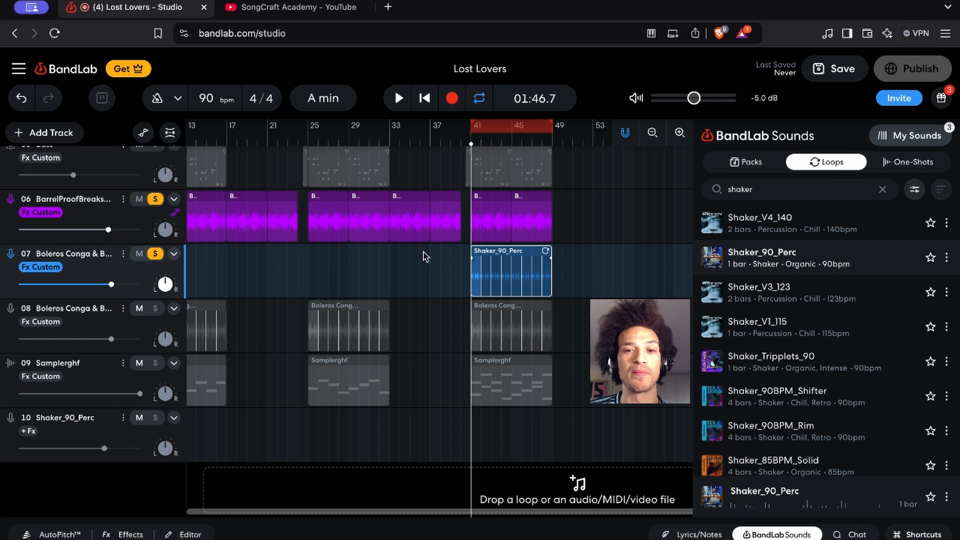
{"action": "scroll", "coordinate": [433, 265], "scroll_direction": "up", "scroll_amount": 3}
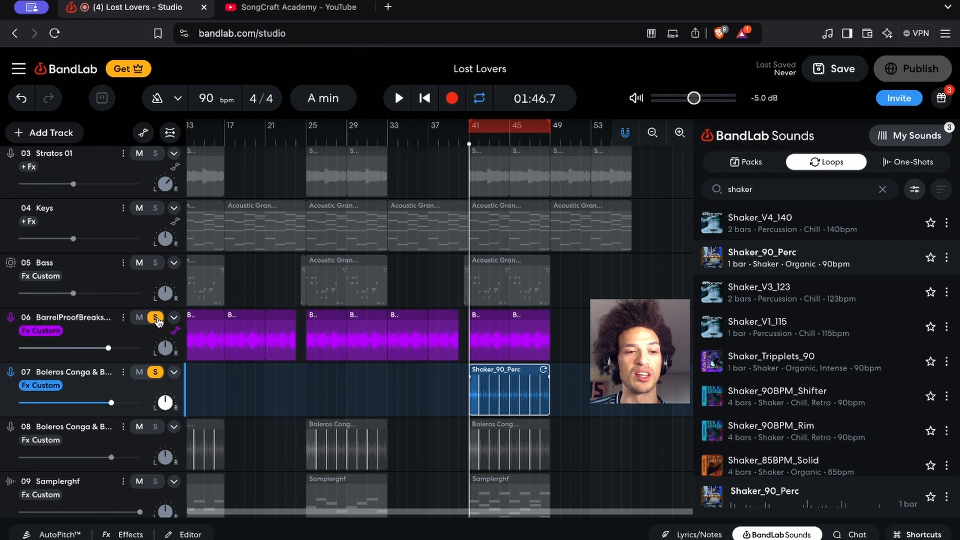
{"action": "scroll", "coordinate": [242, 396], "scroll_direction": "left", "scroll_amount": 5}
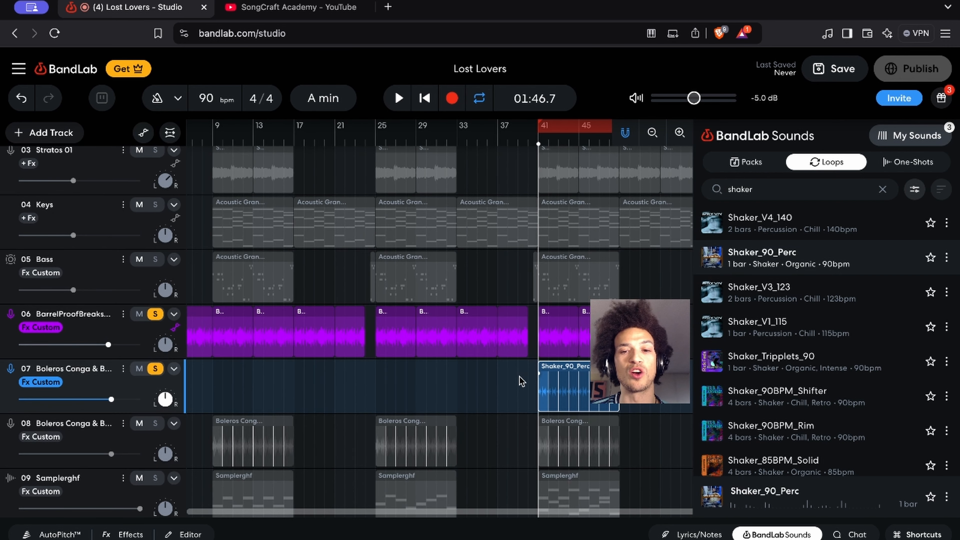
{"action": "scroll", "coordinate": [520, 380], "scroll_direction": "left", "scroll_amount": 3}
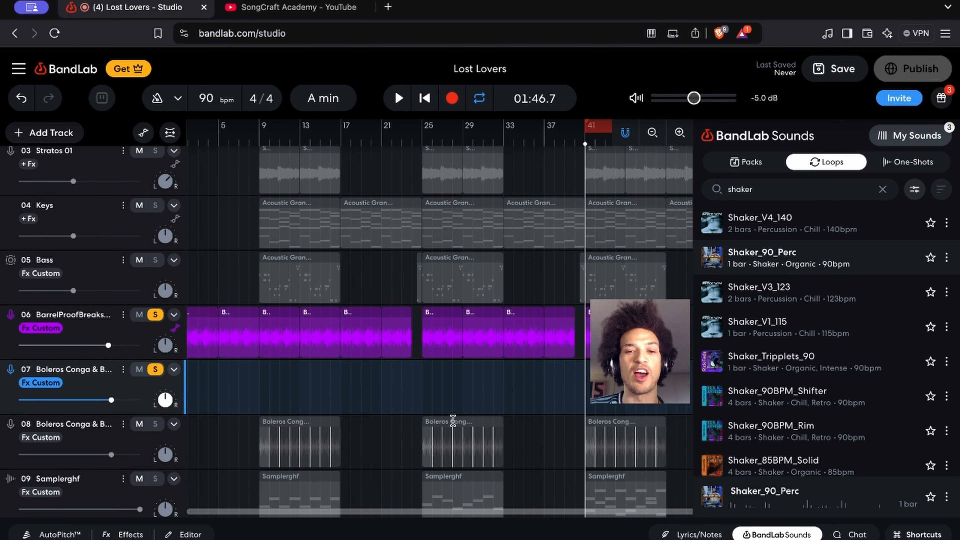
Delete the empty duplicate conga track beneath BarrelProofBreaks and unsolo BarrelProofBreaks
{"action": "scroll", "coordinate": [445, 427], "scroll_direction": "down", "scroll_amount": 4}
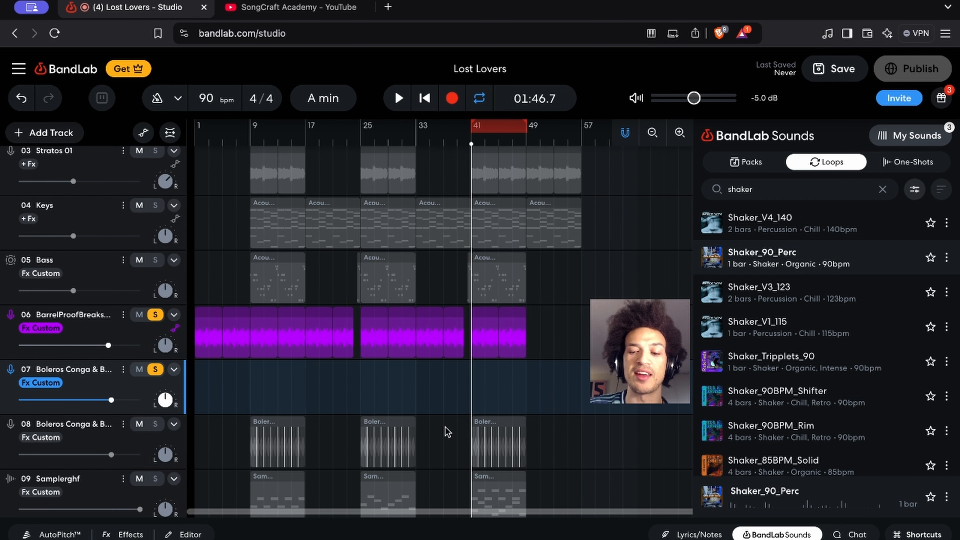
{"action": "key", "text": "BackSpace"}
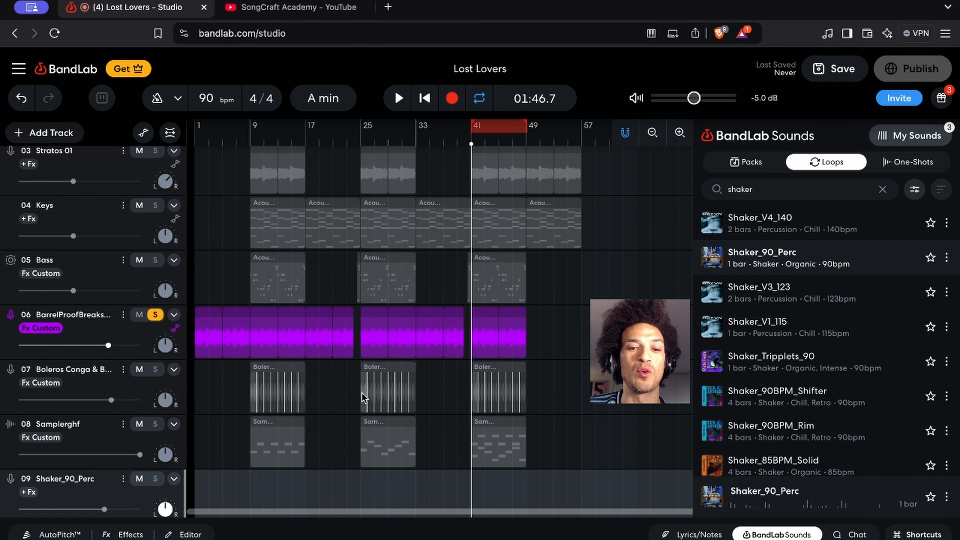
{"action": "left_click", "coordinate": [154, 314]}
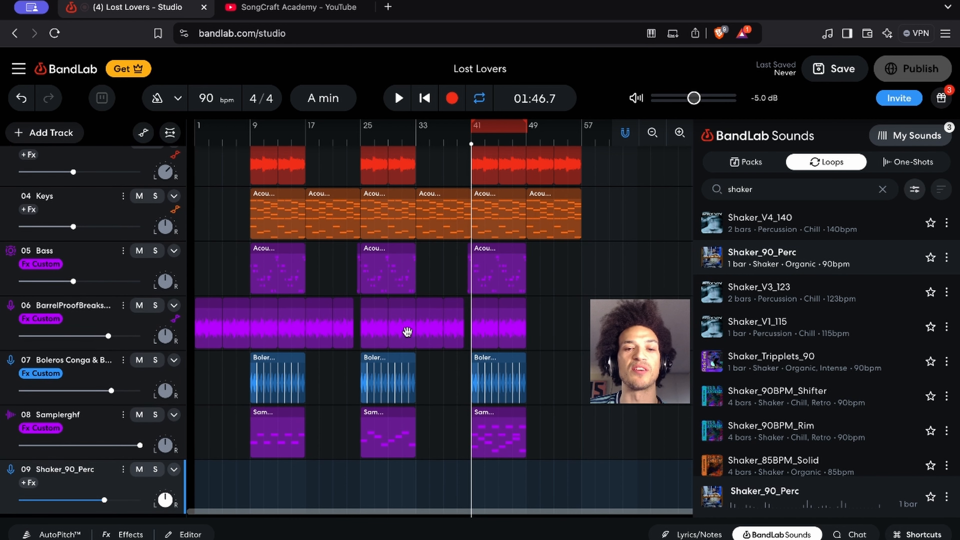
Play the full mix from bar 9 and stop after a few bars
{"action": "scroll", "coordinate": [407, 331], "scroll_direction": "up", "scroll_amount": 3}
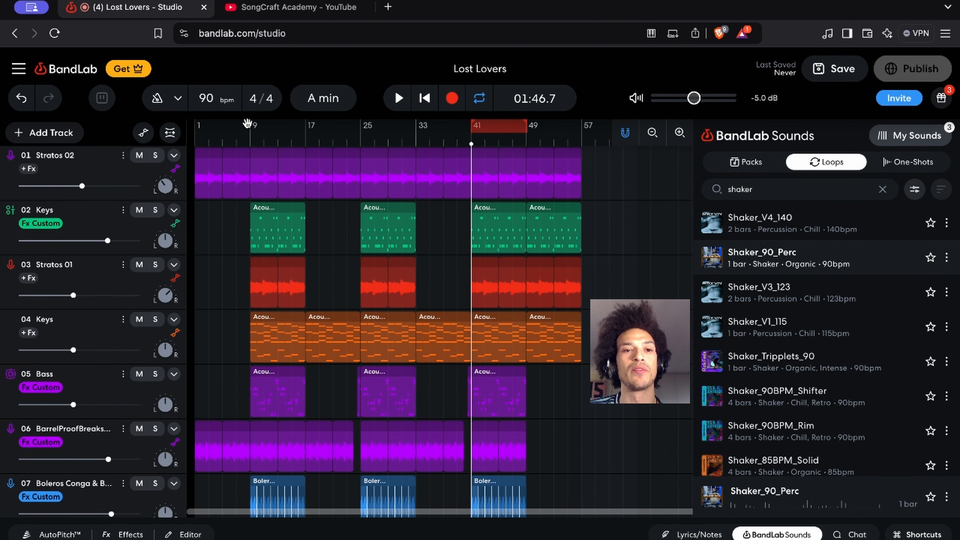
{"action": "left_click", "coordinate": [250, 145]}
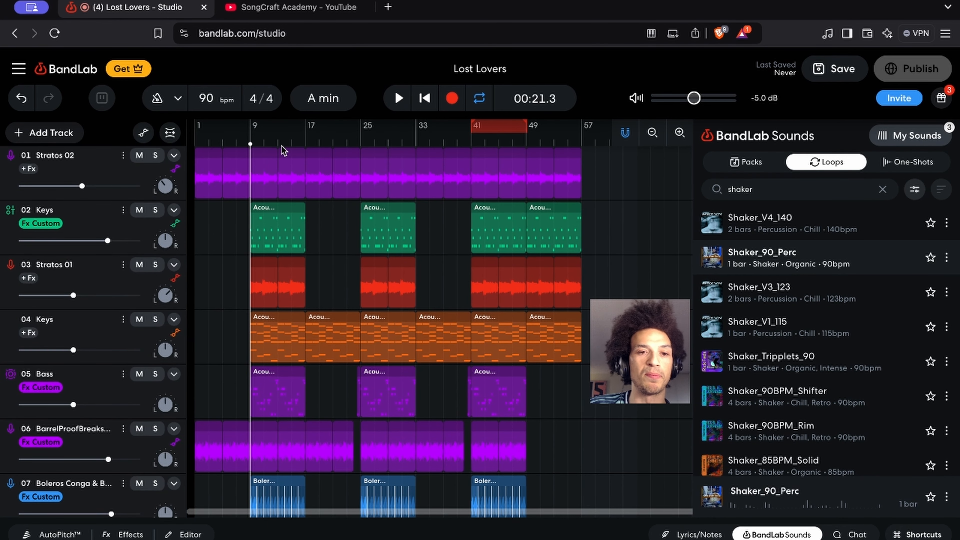
{"action": "key", "text": "space"}
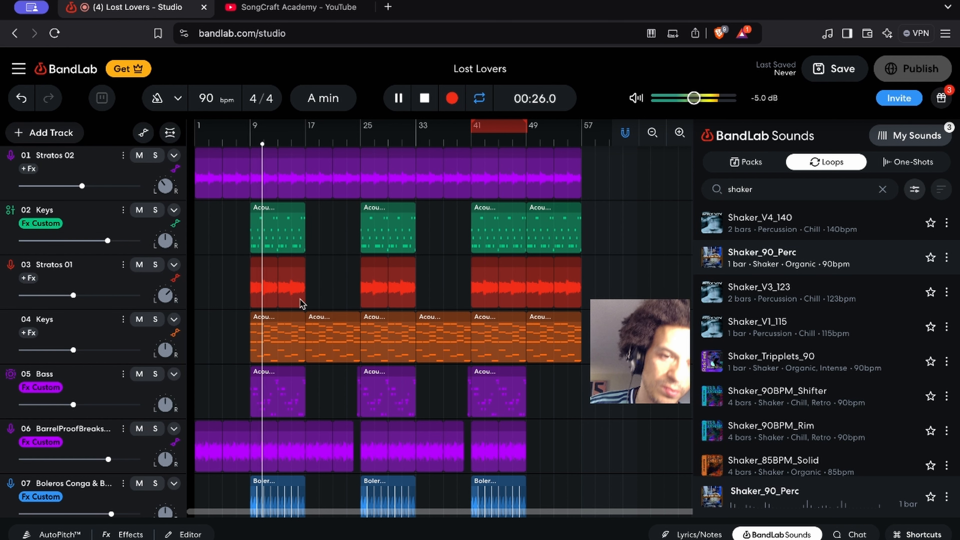
{"action": "key", "text": "space"}
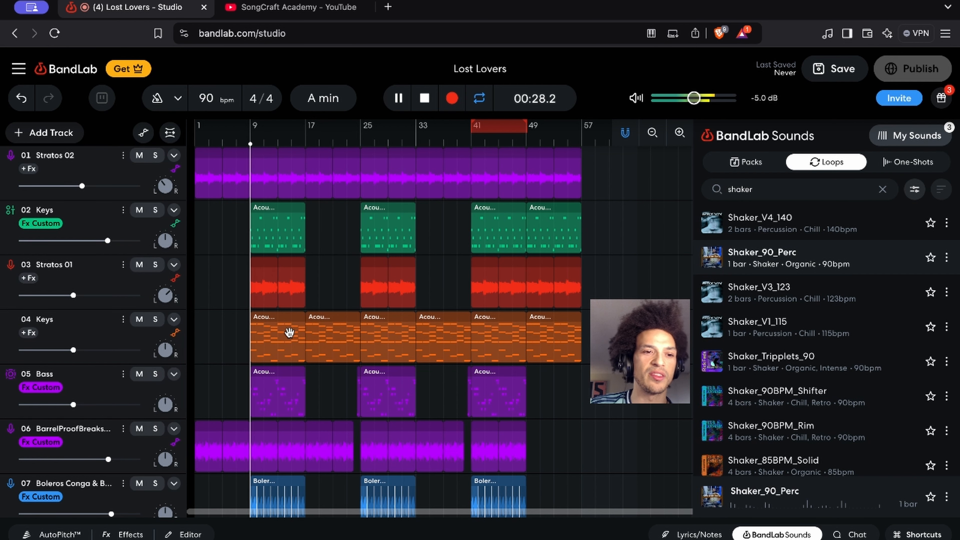
Solo the Bass track, listen to it from bar 9, unsolo it during playback, and stop
{"action": "scroll", "coordinate": [269, 336], "scroll_direction": "up", "scroll_amount": 3}
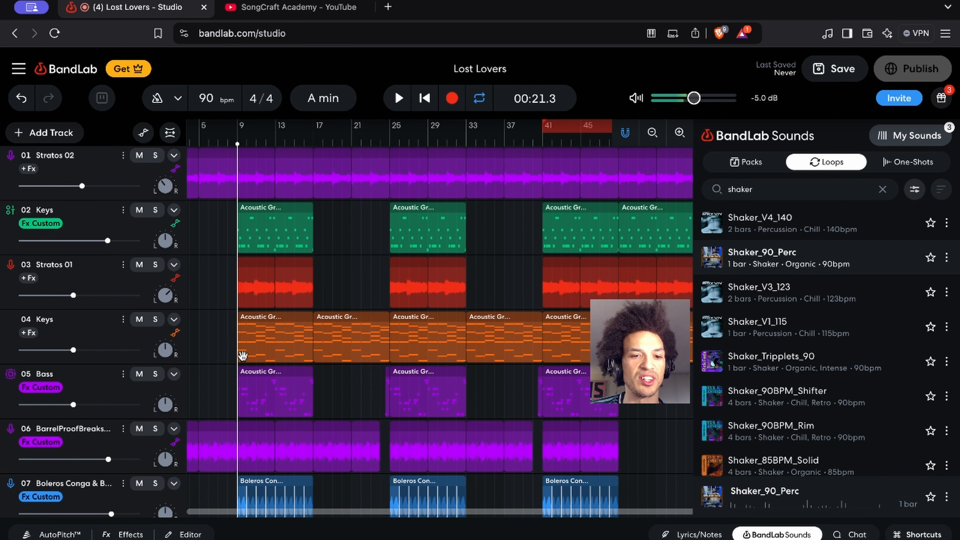
{"action": "left_click", "coordinate": [155, 373]}
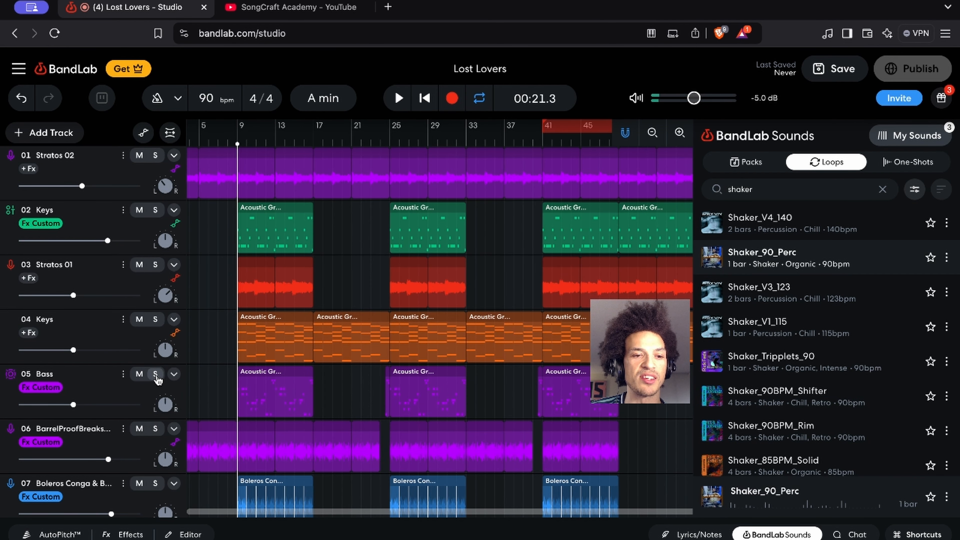
{"action": "scroll", "coordinate": [302, 403], "scroll_direction": "left", "scroll_amount": 2}
{"action": "scroll", "coordinate": [302, 403], "scroll_direction": "down", "scroll_amount": 1}
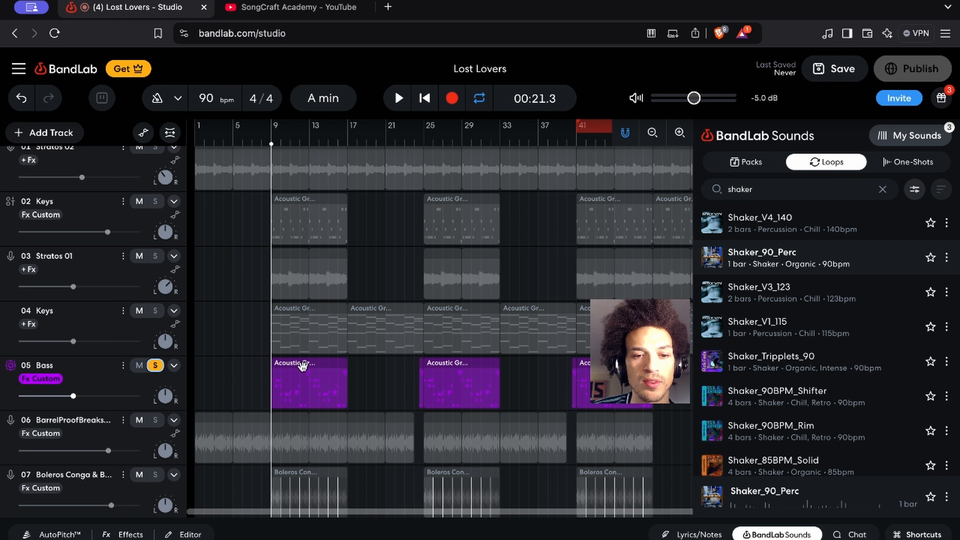
{"action": "key", "text": "space"}
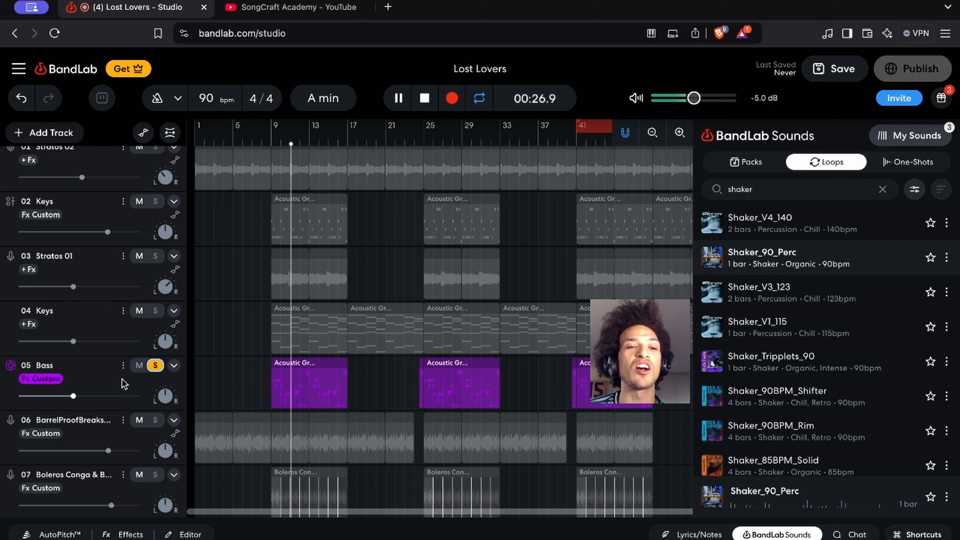
{"action": "left_click", "coordinate": [155, 365]}
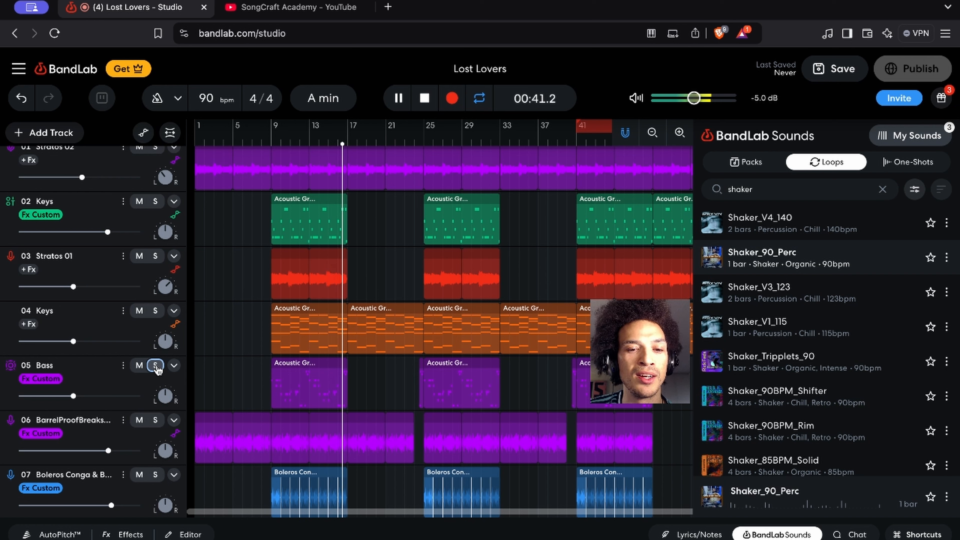
{"action": "key", "text": "space"}
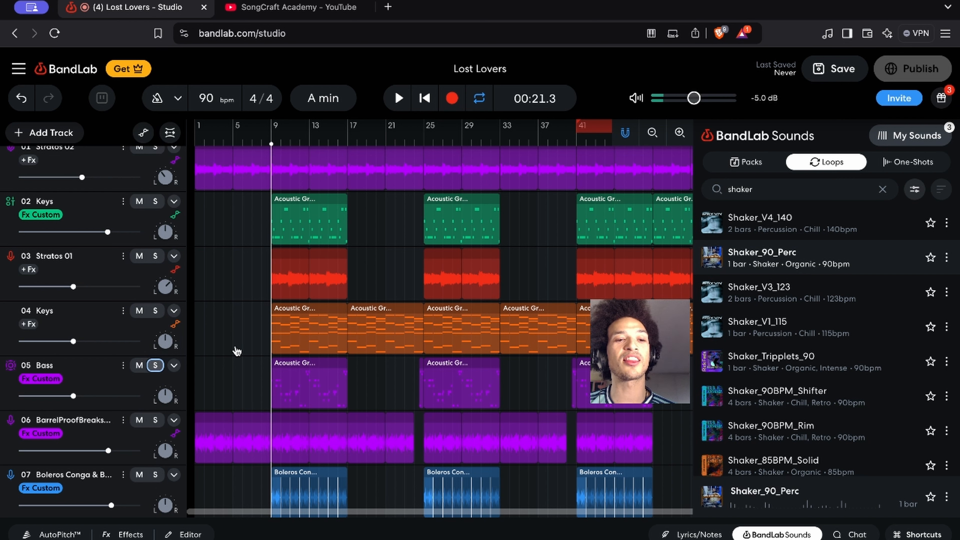
Solo the Bass track again and show its effects while it plays from bar 9, stopping playback at the end
{"action": "key", "text": "s"}
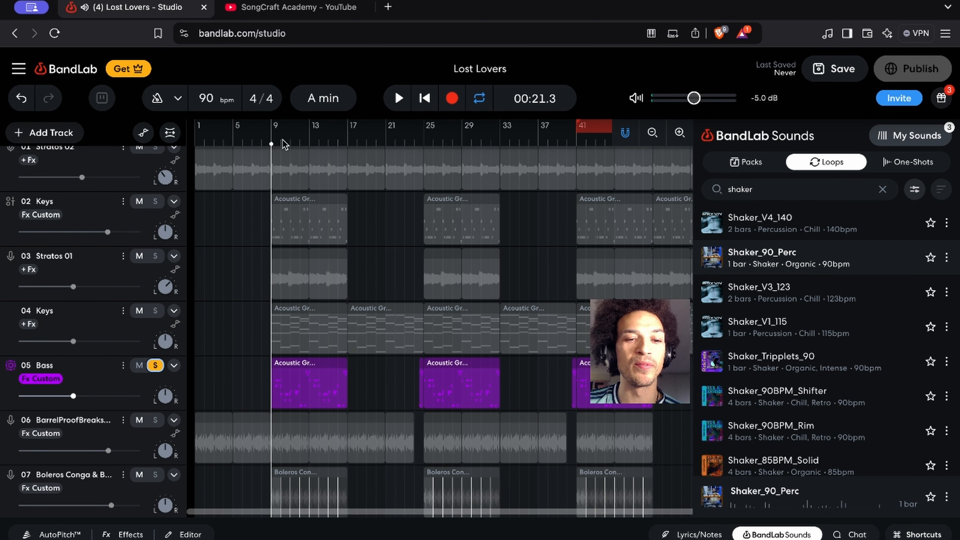
{"action": "key", "text": "space"}
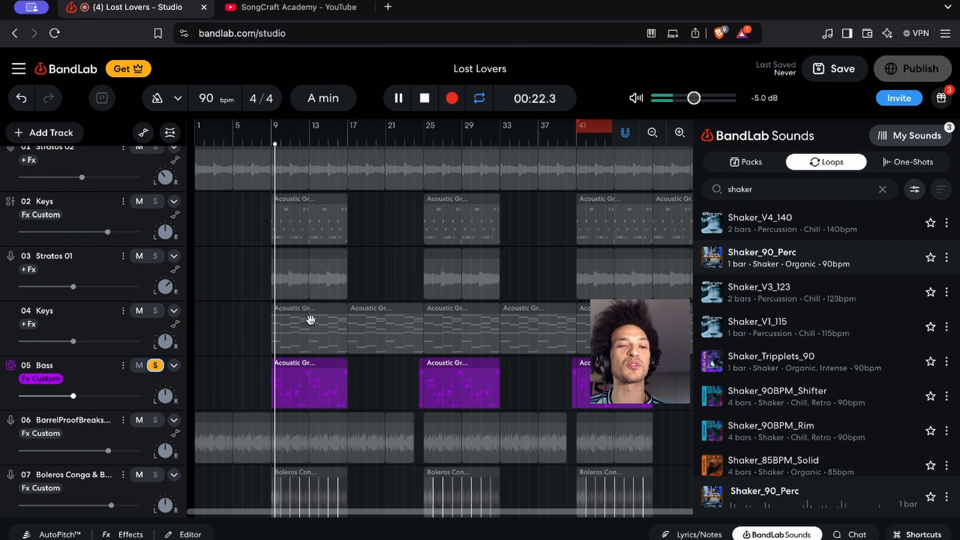
{"action": "left_click", "coordinate": [103, 380]}
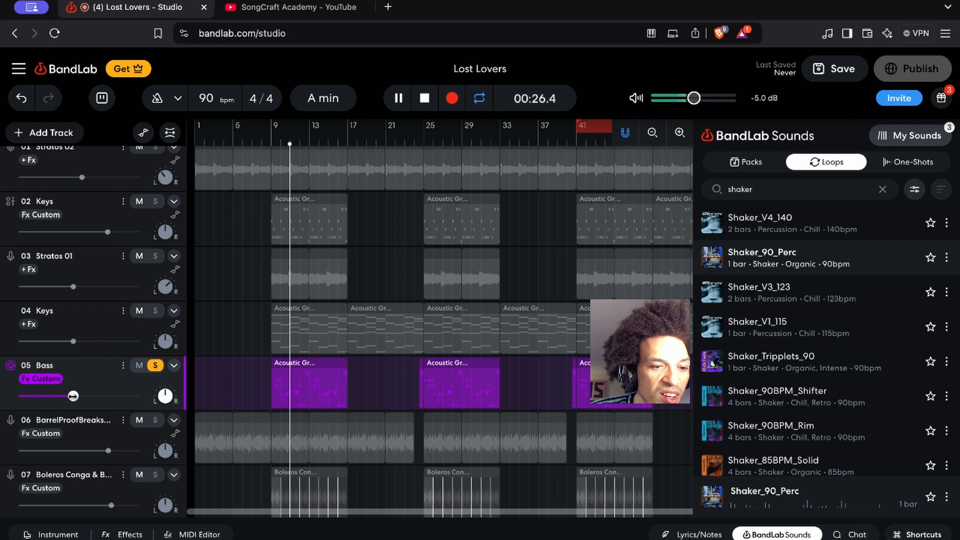
{"action": "mouse_move", "coordinate": [73, 396]}
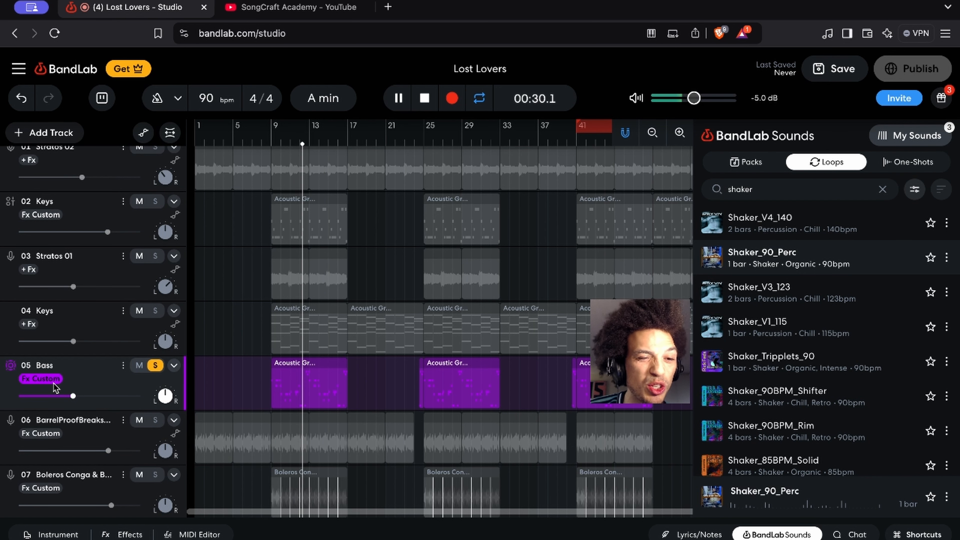
{"action": "left_click", "coordinate": [41, 379]}
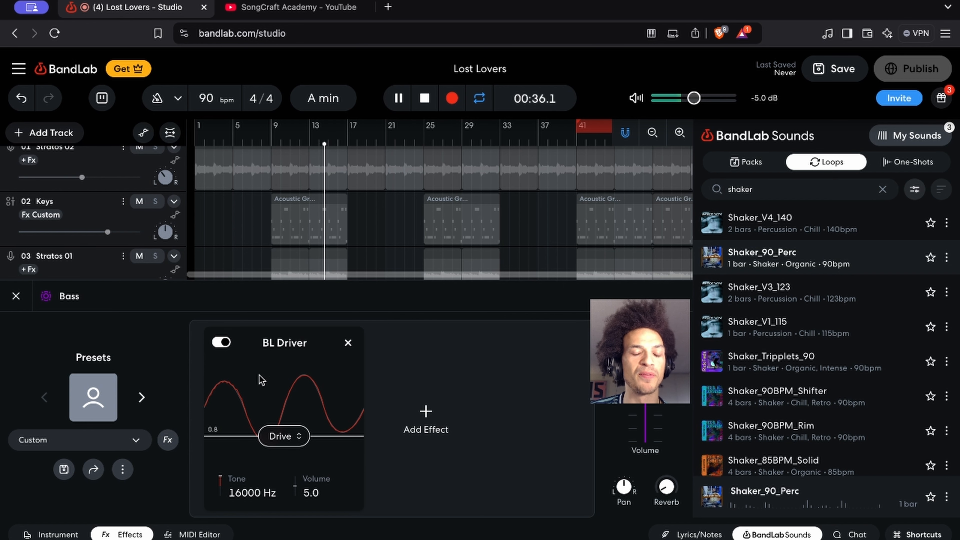
{"action": "key", "text": "space"}
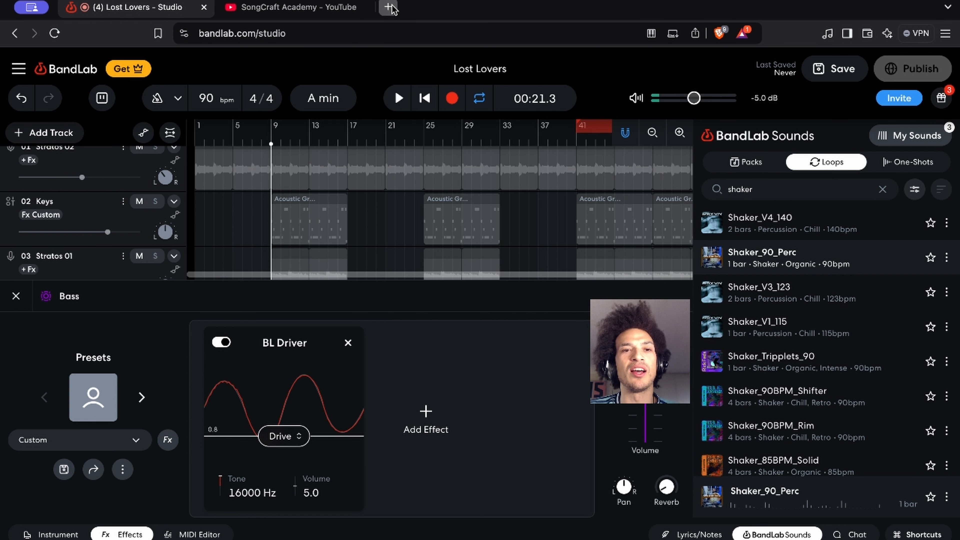
Search the web in a new browser tab for "what is drive in music production"
{"action": "left_click", "coordinate": [388, 7]}
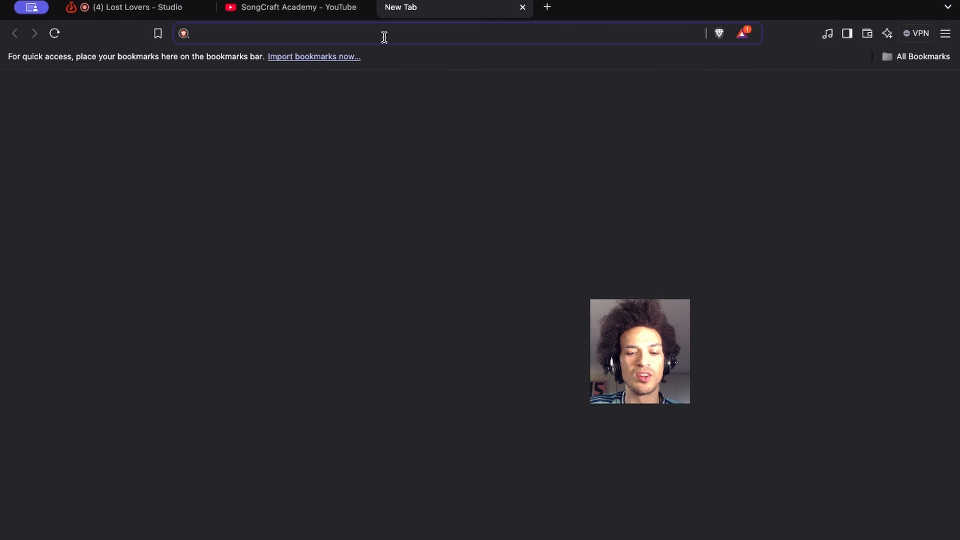
{"action": "type", "text": "what is "}
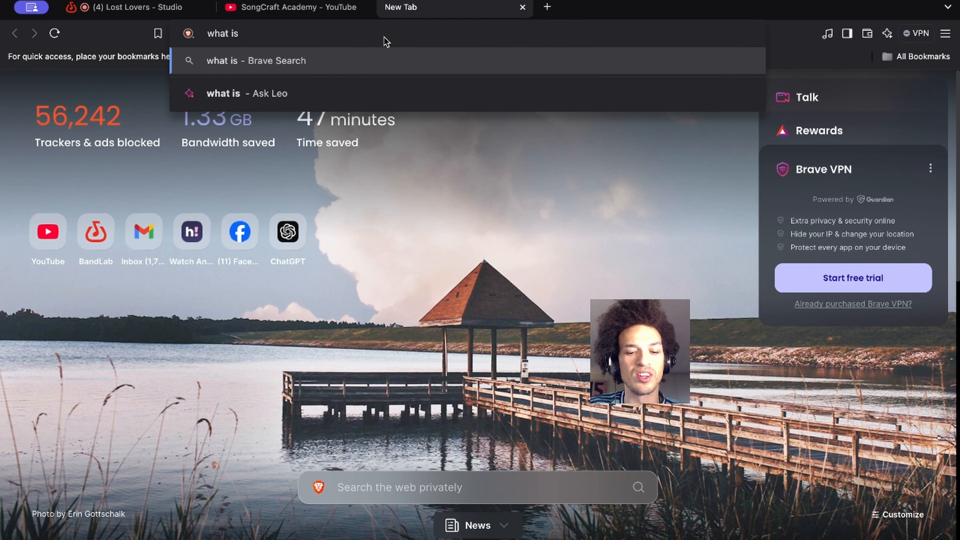
{"action": "type", "text": "drive in "}
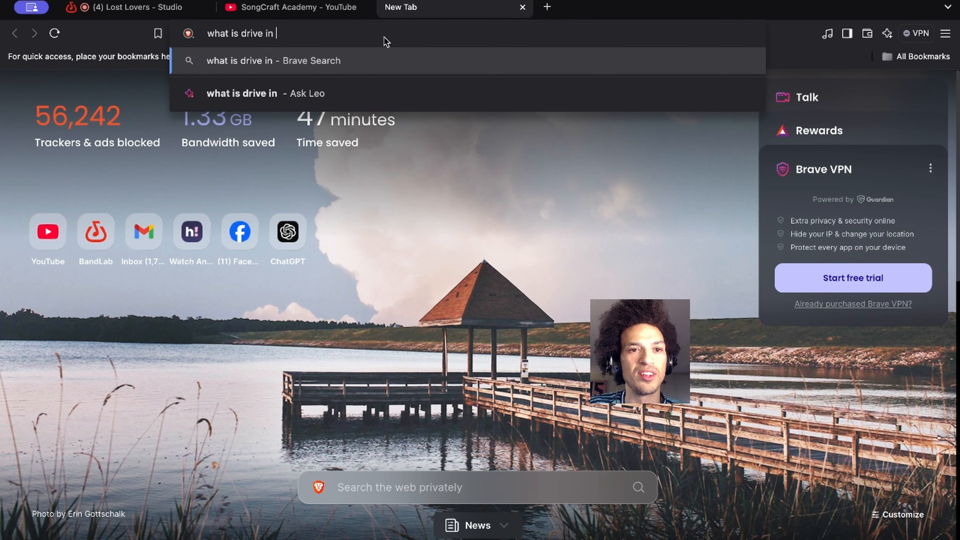
{"action": "type", "text": "music produc"}
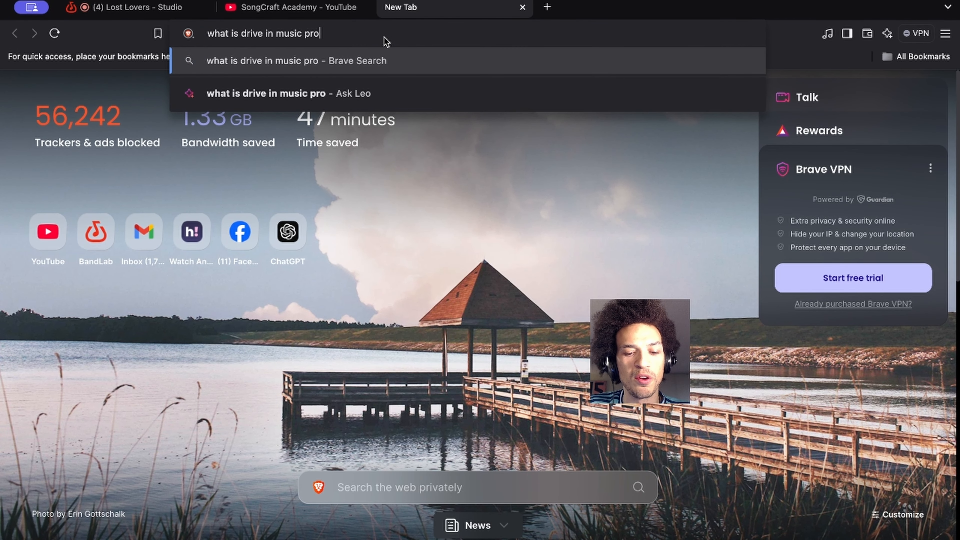
{"action": "type", "text": "tion"}
{"action": "key", "text": "Return"}
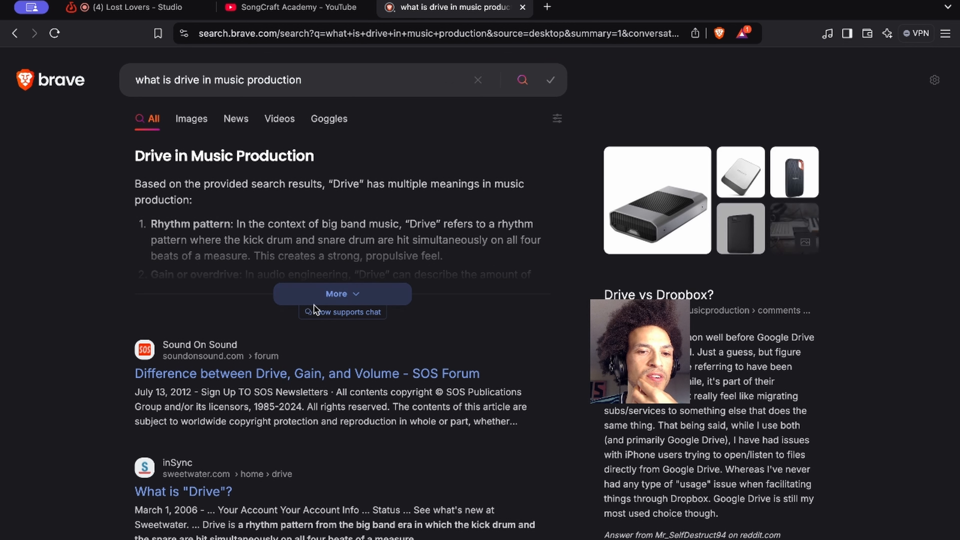
Expand and read the answer about drive, highlight its gain or overdrive summary, and return to the Lost Lovers studio
{"action": "left_click", "coordinate": [321, 305]}
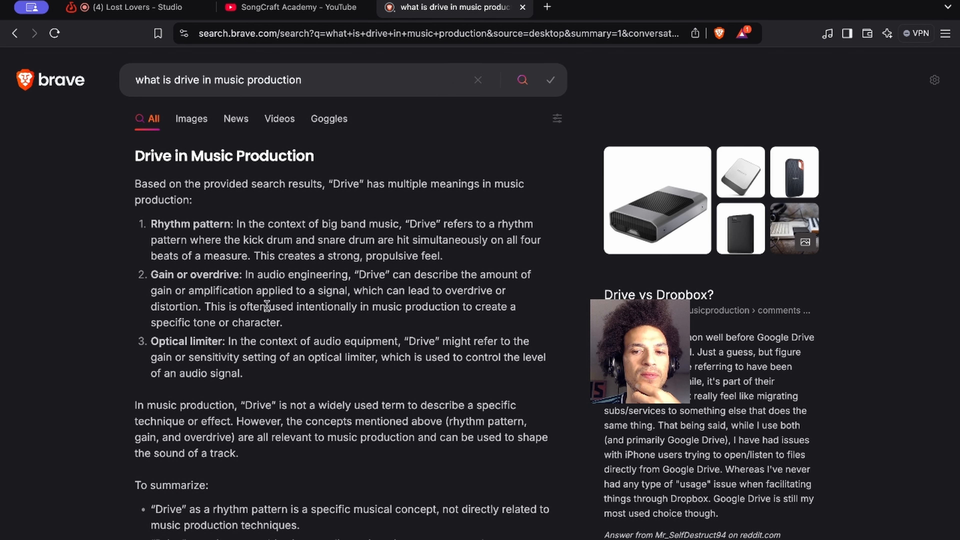
{"action": "scroll", "coordinate": [234, 318], "scroll_direction": "down", "scroll_amount": 2}
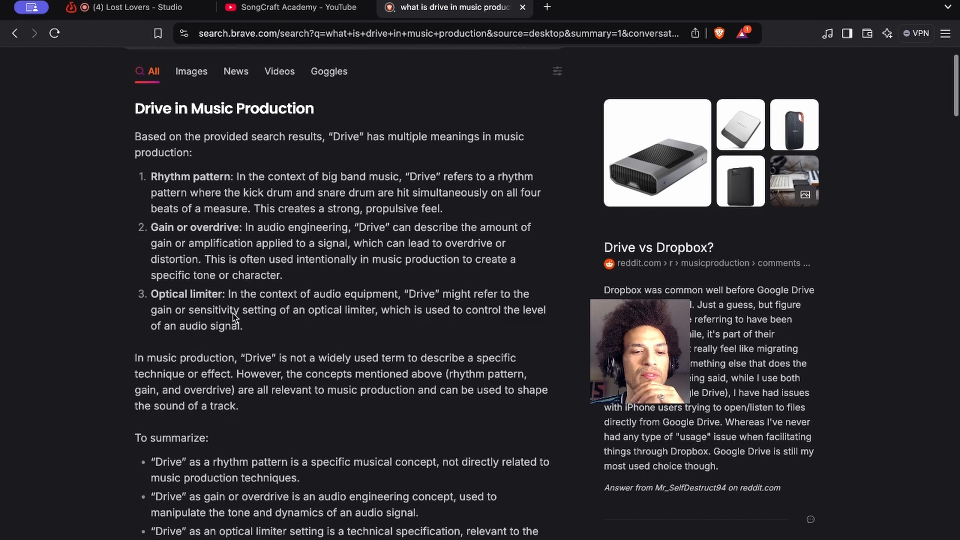
{"action": "scroll", "coordinate": [223, 466], "scroll_direction": "down", "scroll_amount": 3}
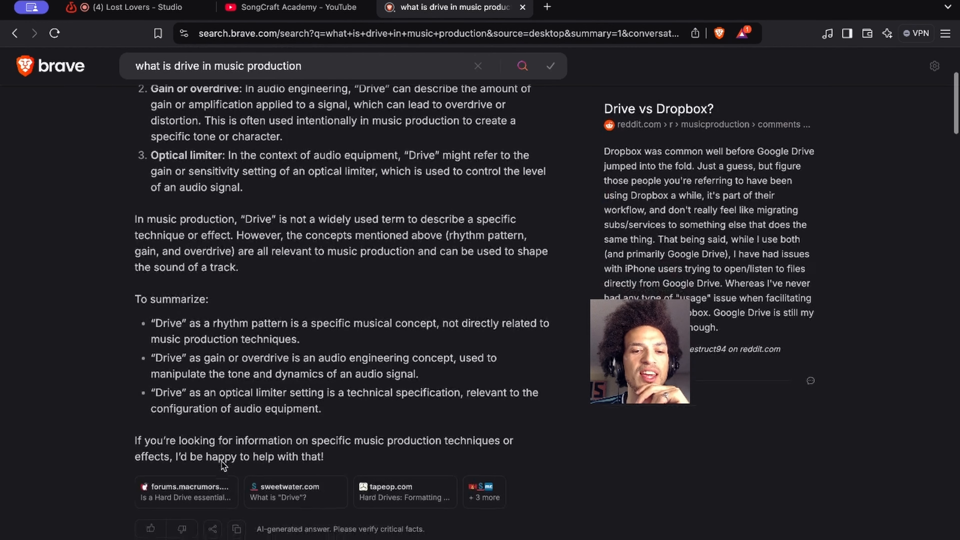
{"action": "left_click_drag", "start_coordinate": [150, 357], "coordinate": [462, 382]}
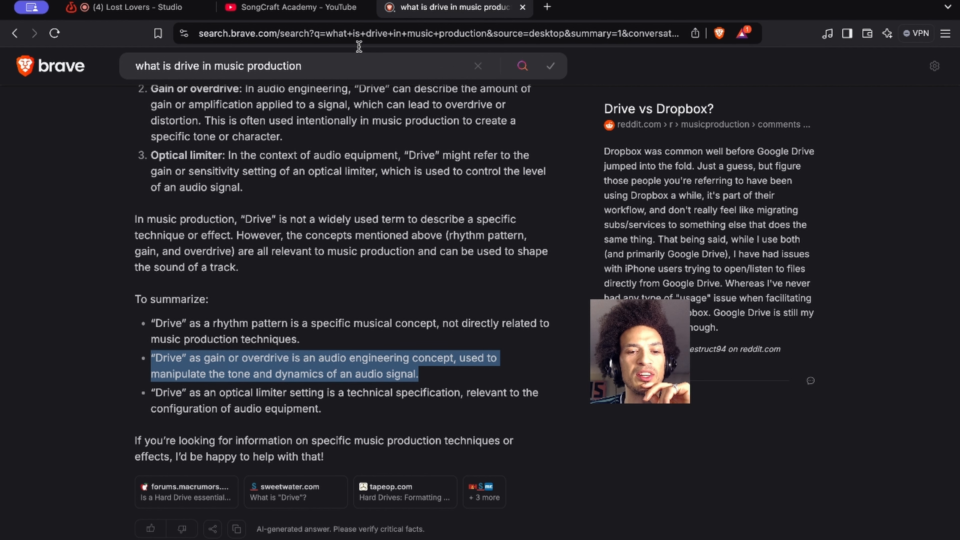
{"action": "left_click", "coordinate": [294, 7]}
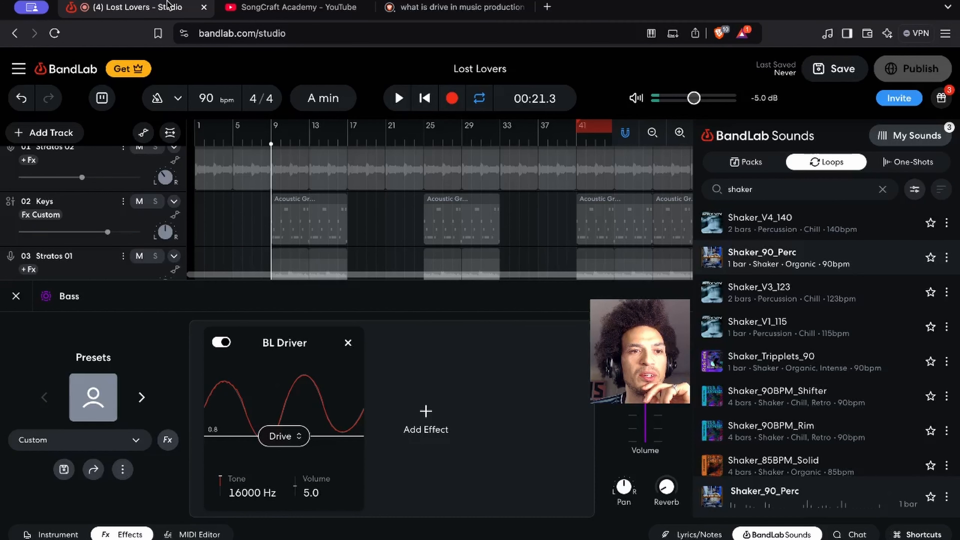
{"action": "left_click", "coordinate": [136, 7]}
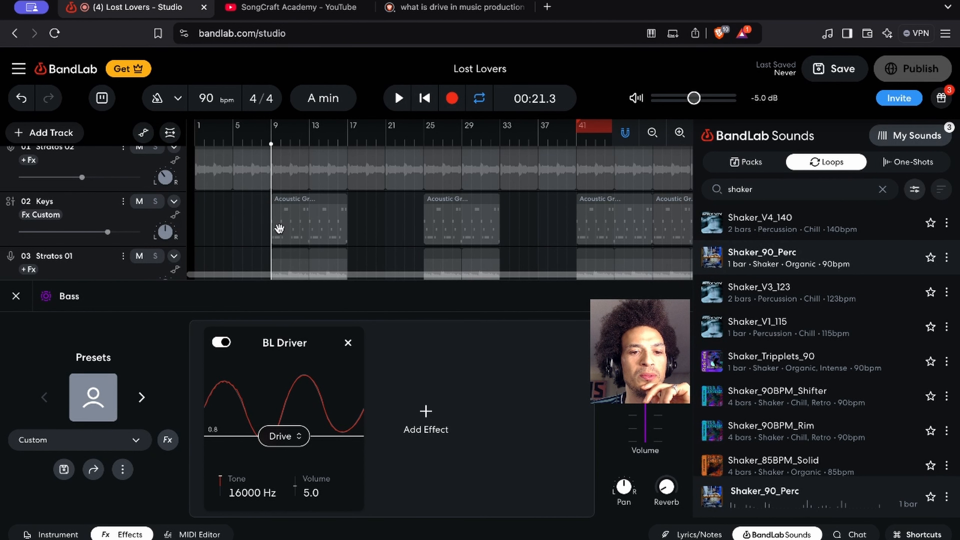
Try a Drive of 3.5 in the bass's BL Driver, listen from bar 9, undo the change, and stop playback
{"action": "double_click", "coordinate": [279, 438]}
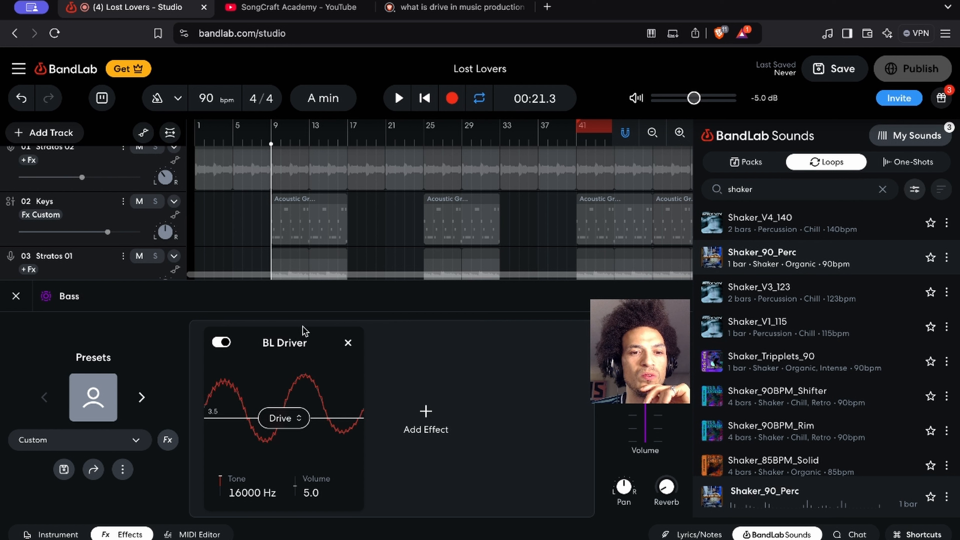
{"action": "key", "text": "space"}
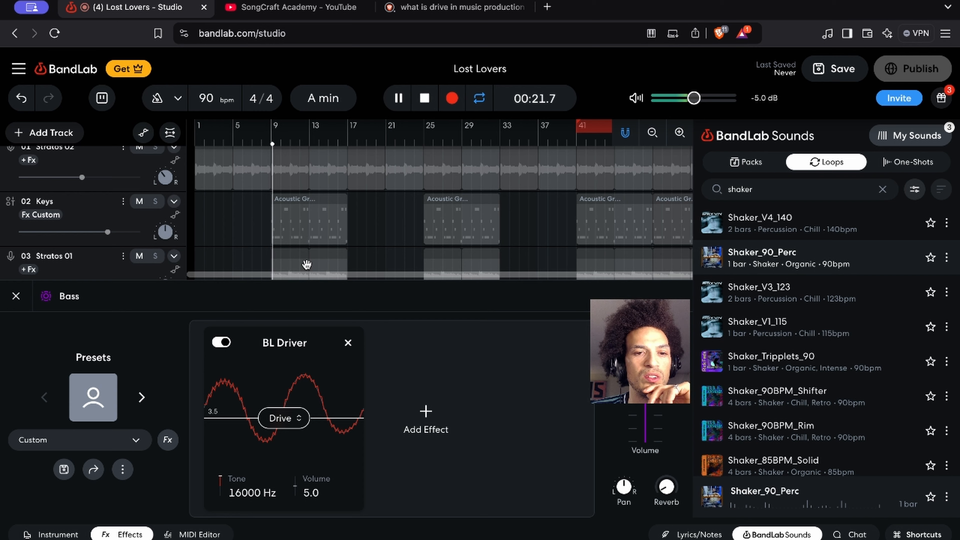
{"action": "scroll", "coordinate": [307, 261], "scroll_direction": "down", "scroll_amount": 4}
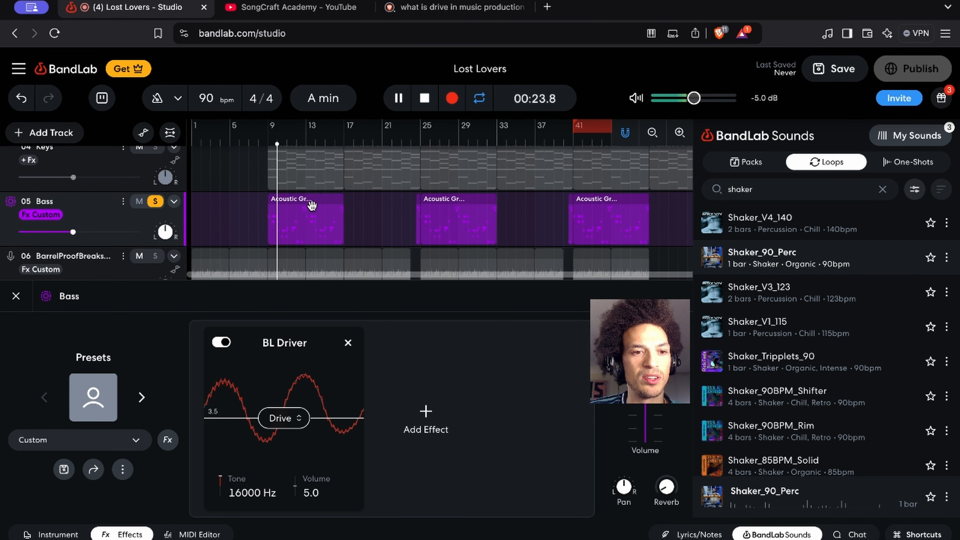
{"action": "key", "text": "super+z"}
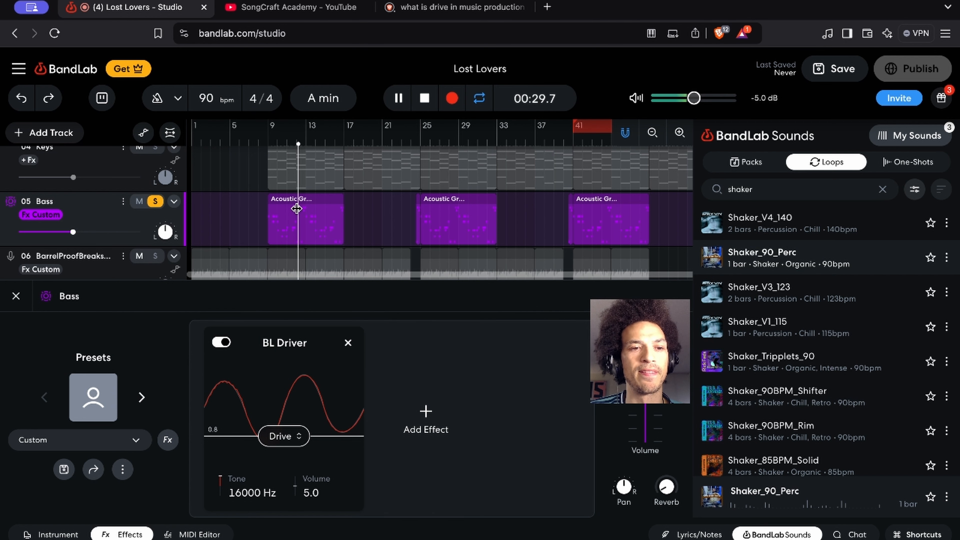
{"action": "key", "text": "space"}
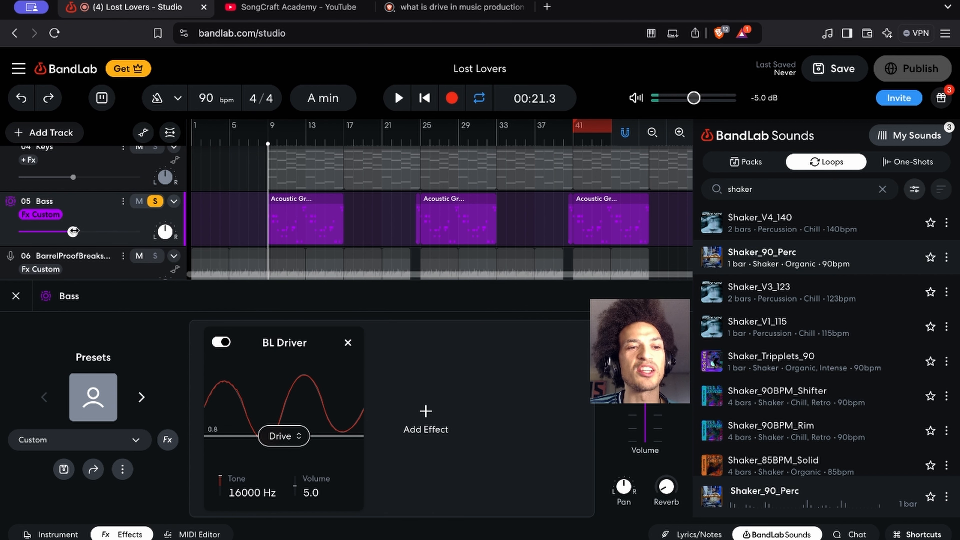
Close the bass effects, unsolo the Bass track, and paste a copy of its bar 9 region at bar 1
{"action": "left_click", "coordinate": [16, 295]}
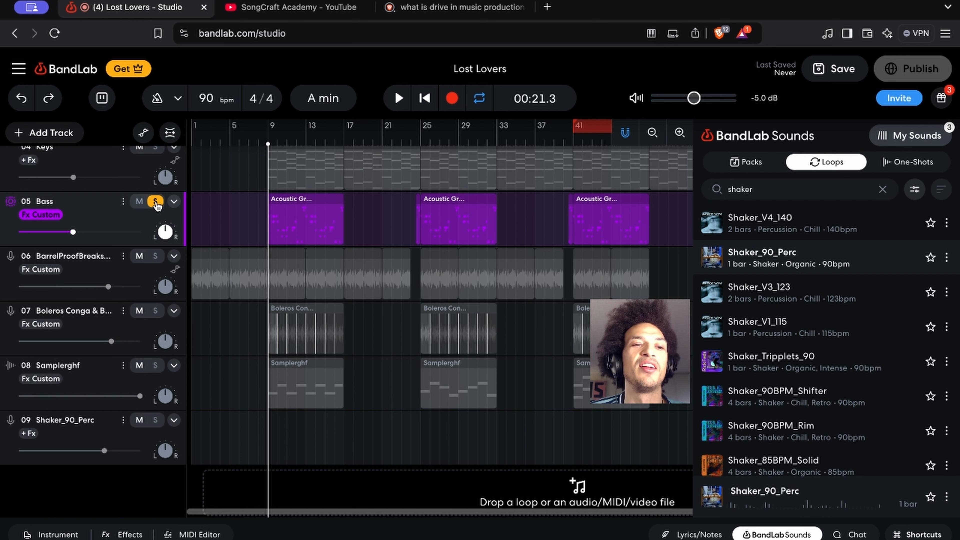
{"action": "left_click", "coordinate": [155, 201]}
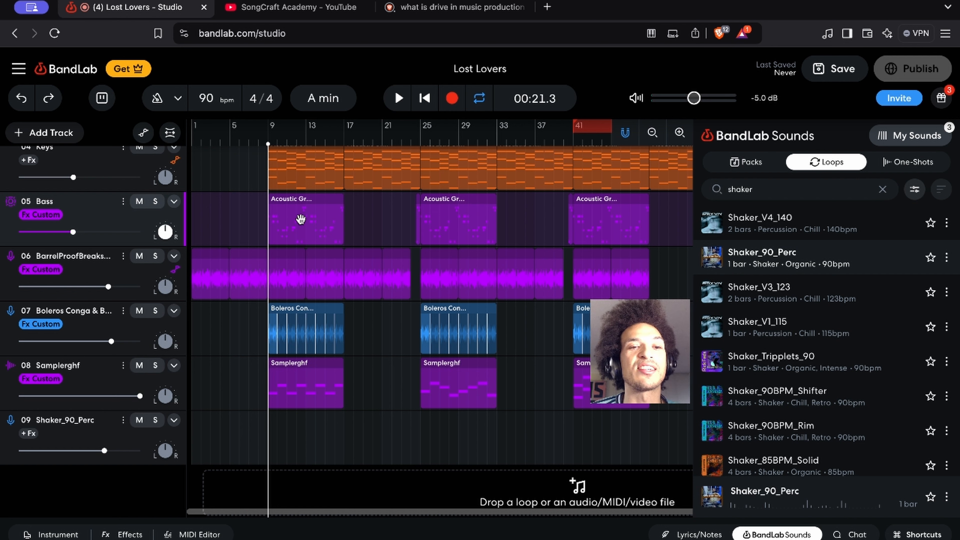
{"action": "left_click", "coordinate": [293, 222]}
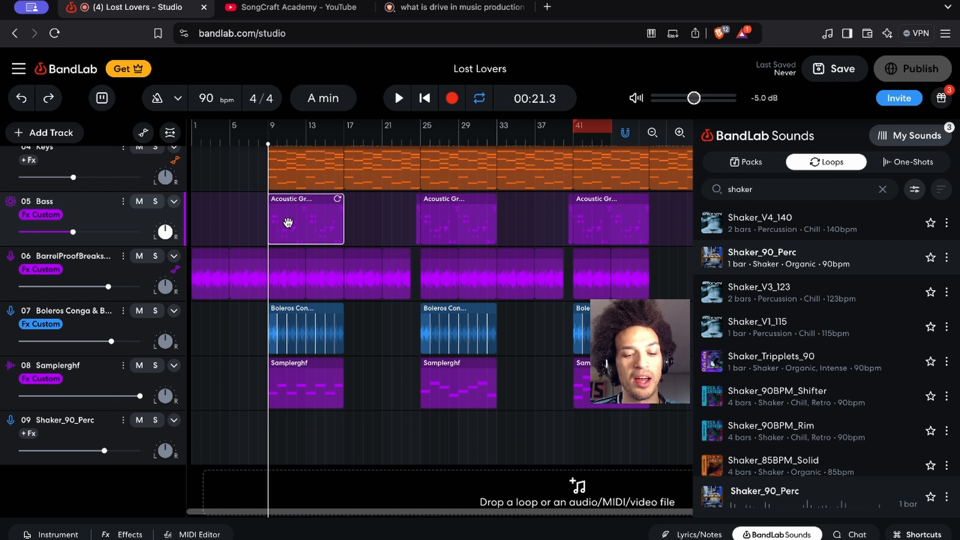
{"action": "key", "text": "Return"}
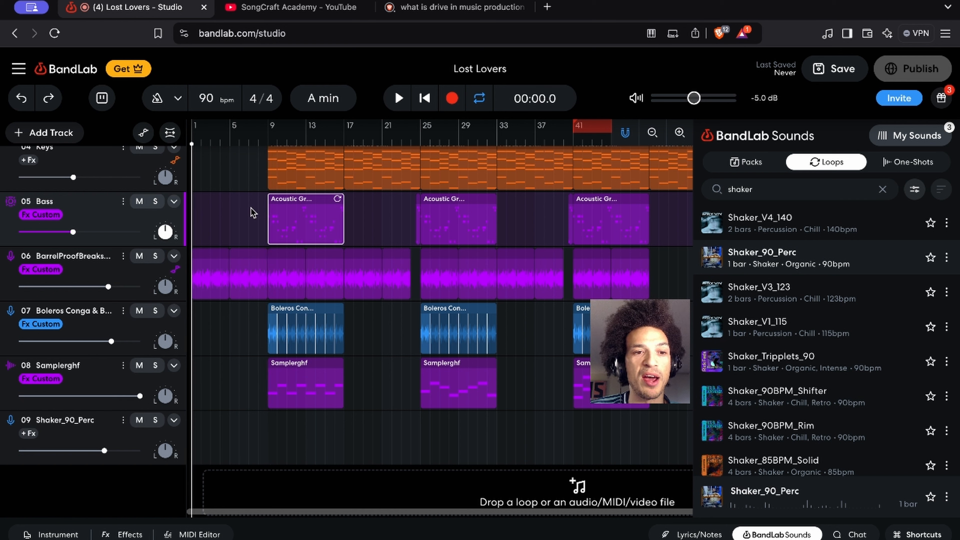
{"action": "key", "text": "ctrl+v"}
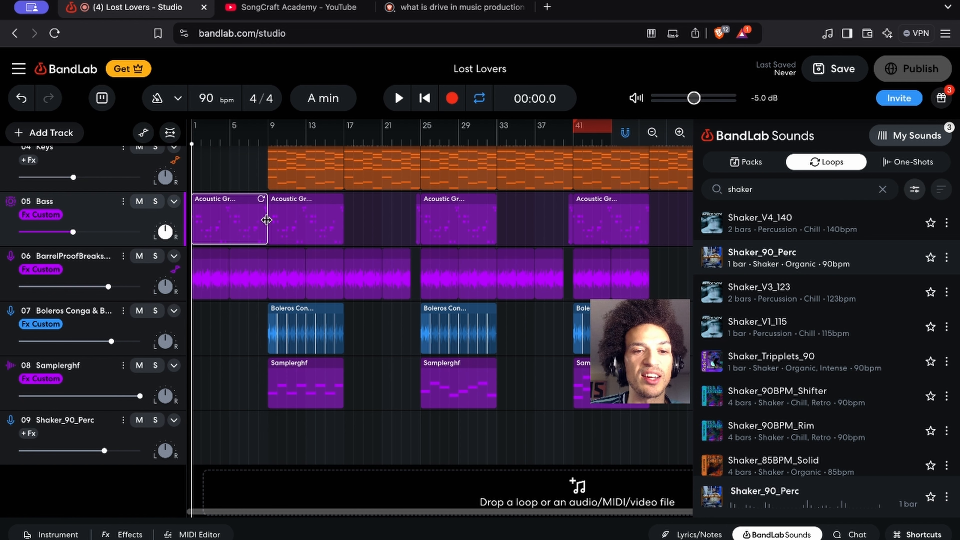
Split the copied bass region at bar 7 and delete the part before the split
{"action": "left_click", "coordinate": [229, 141]}
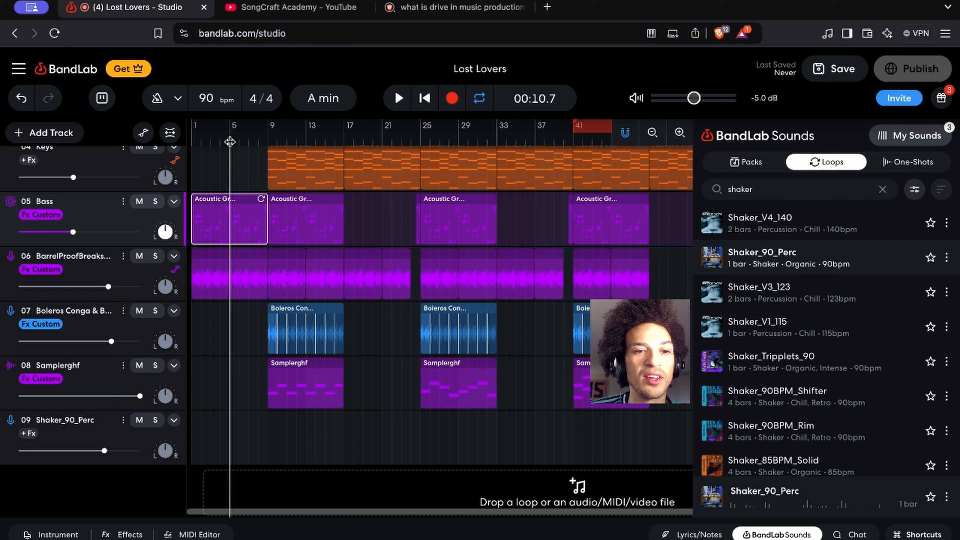
{"action": "left_click", "coordinate": [249, 145]}
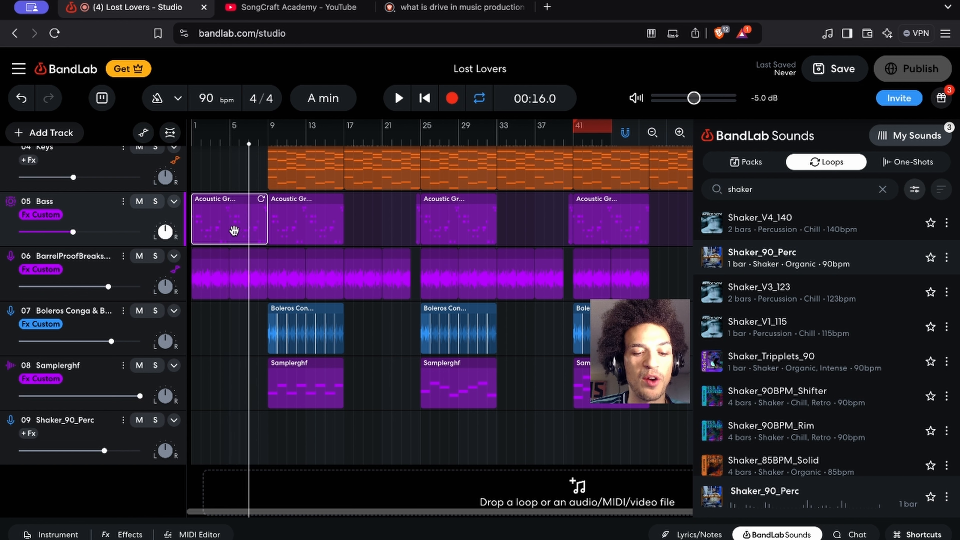
{"action": "key", "text": "s"}
{"action": "left_click", "coordinate": [231, 229]}
{"action": "key", "text": "Delete"}
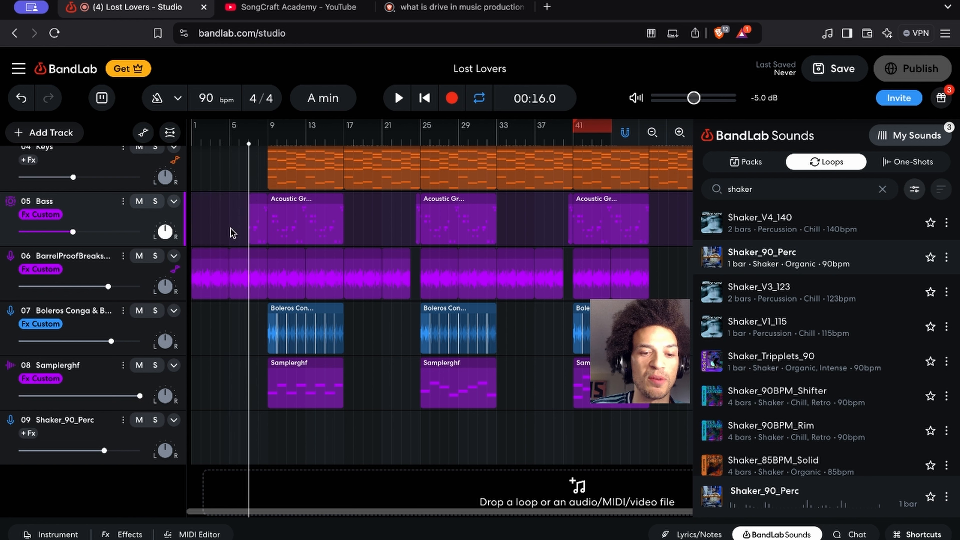
Save the project, listen to the bass lead-in from bar 7, and stop playback
{"action": "key", "text": "ctrl+s"}
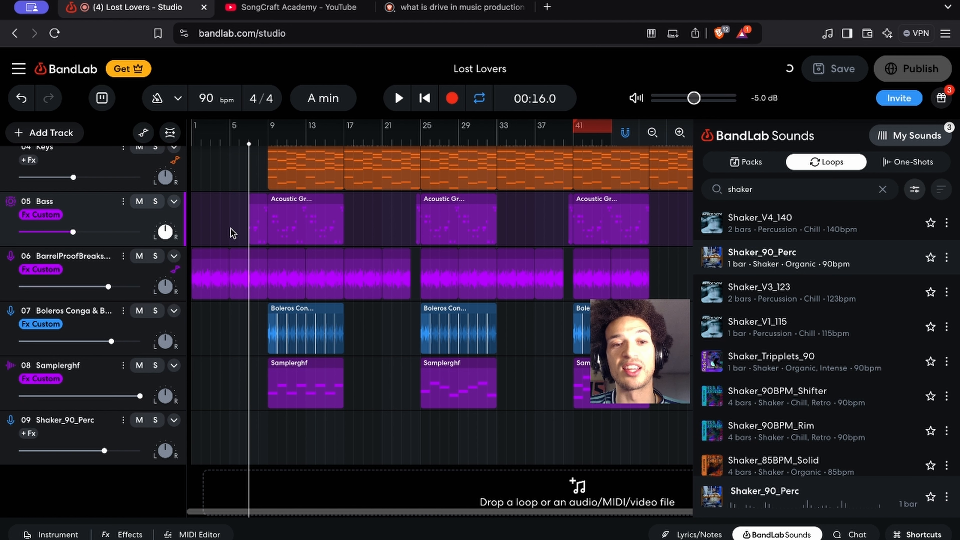
{"action": "key", "text": "space"}
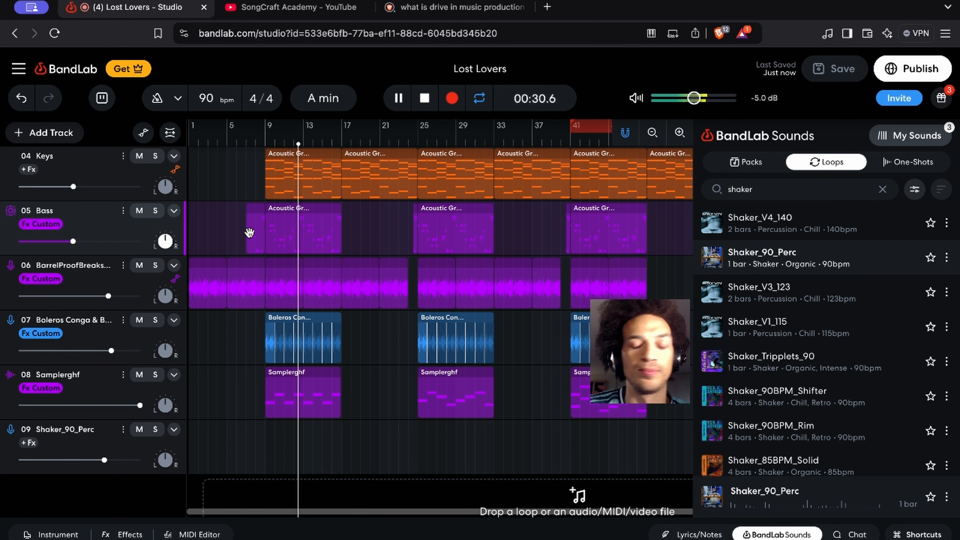
{"action": "key", "text": "space"}
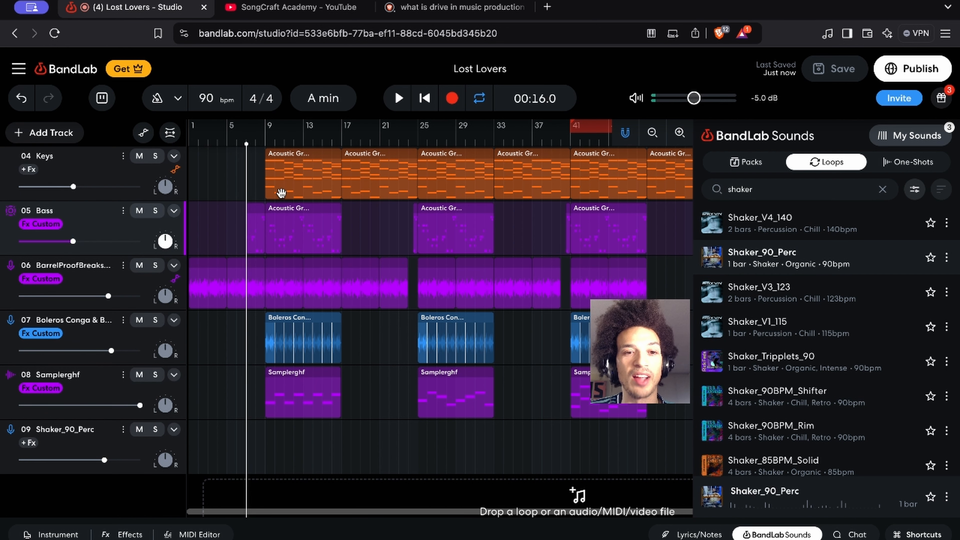
Solo the Stratos 01 and Stratos 02 tracks, listen to them from bar 9, and stop playback
{"action": "scroll", "coordinate": [281, 192], "scroll_direction": "up", "scroll_amount": 2}
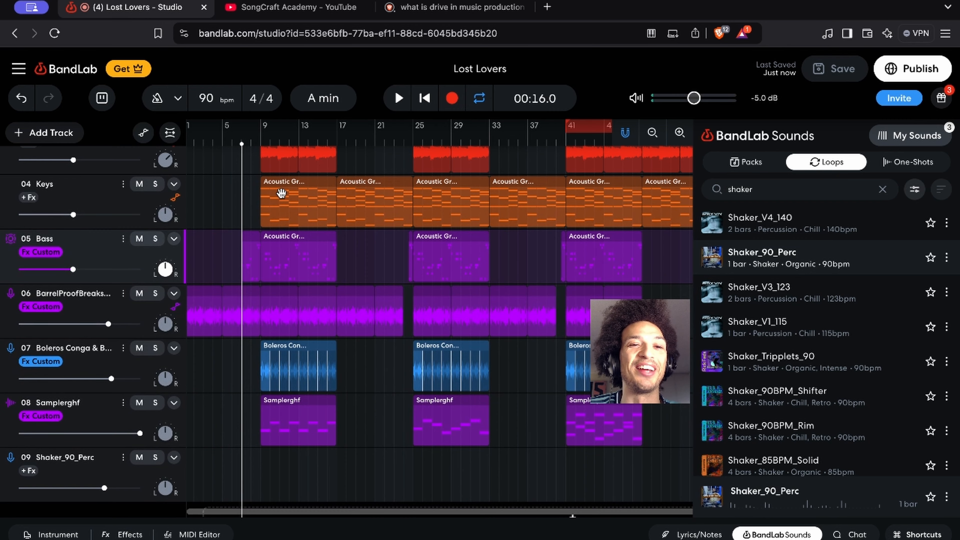
{"action": "scroll", "coordinate": [282, 193], "scroll_direction": "up", "scroll_amount": 6}
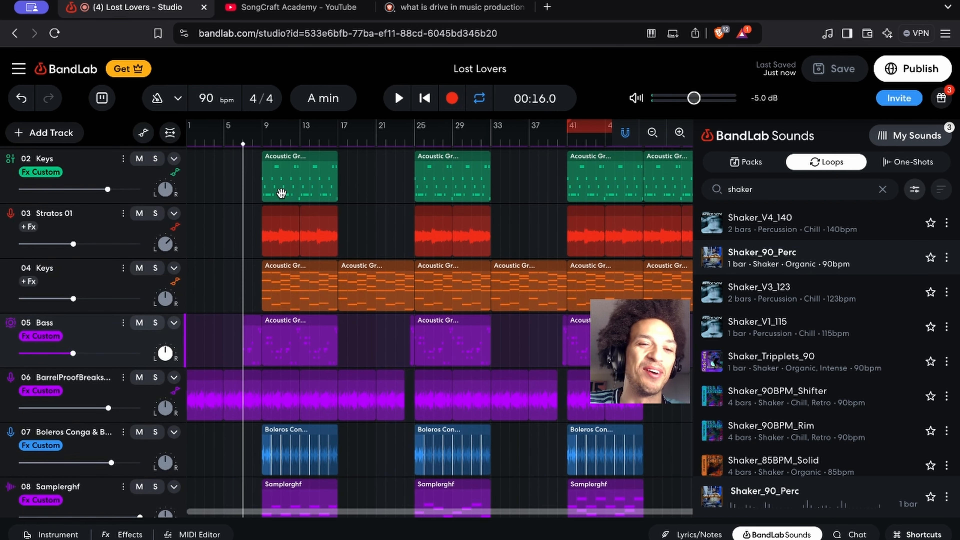
{"action": "scroll", "coordinate": [207, 236], "scroll_direction": "up", "scroll_amount": 3}
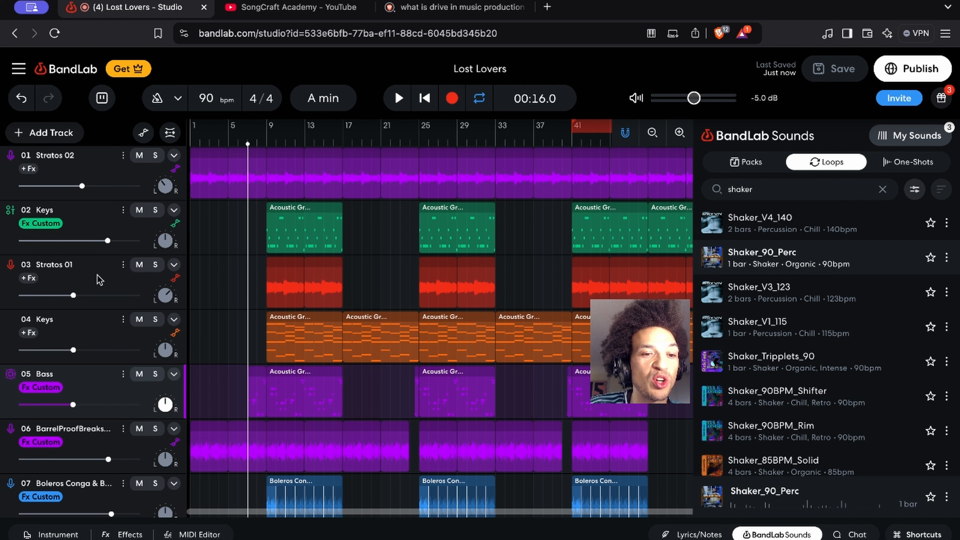
{"action": "left_click", "coordinate": [99, 280]}
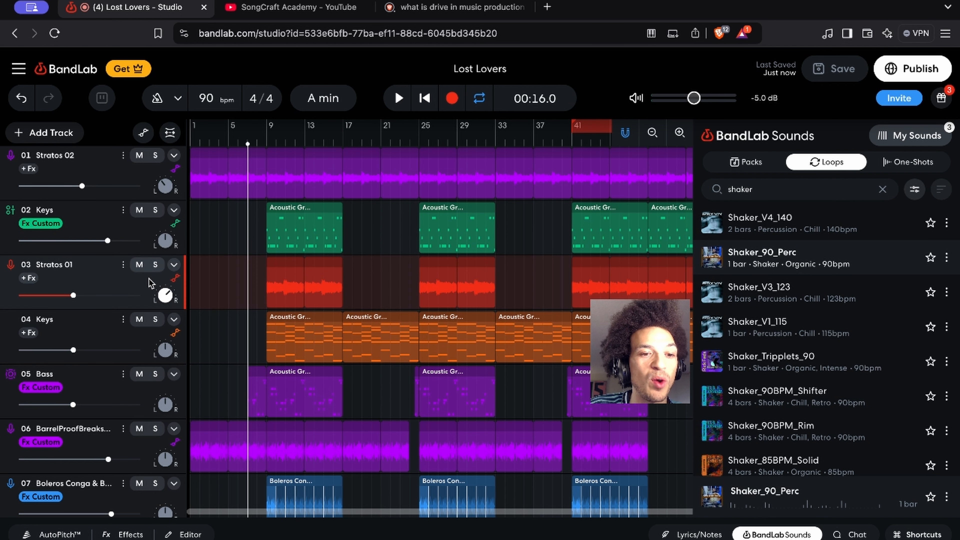
{"action": "left_click", "coordinate": [156, 158]}
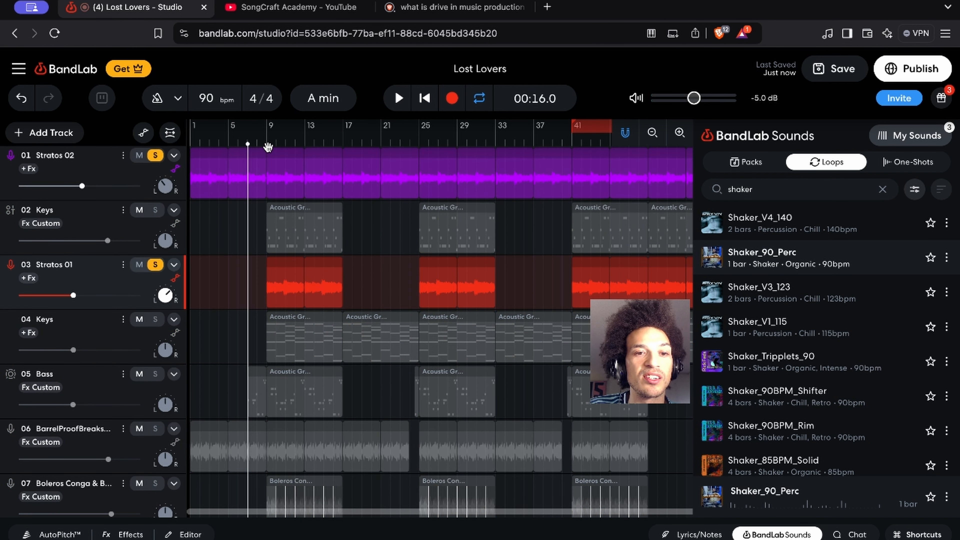
{"action": "left_click", "coordinate": [267, 144]}
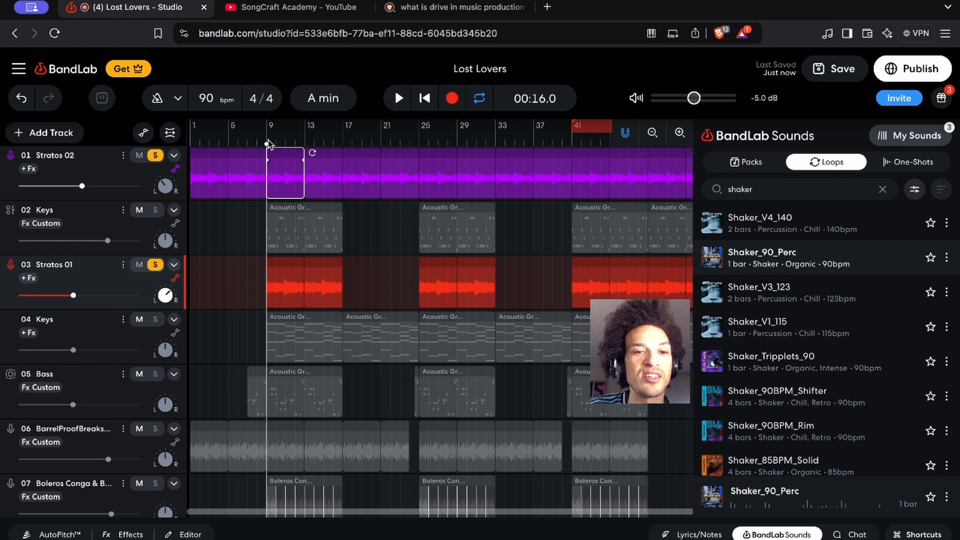
{"action": "key", "text": "space"}
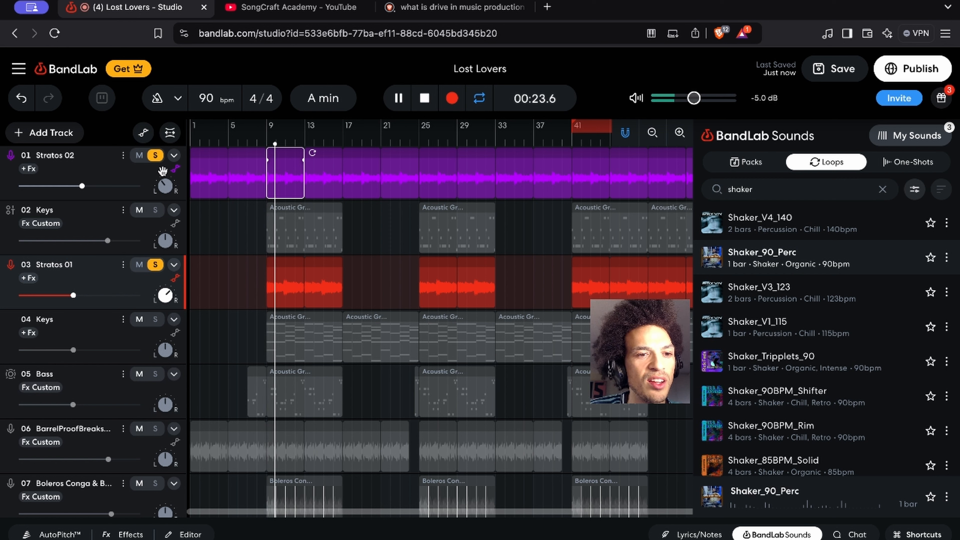
{"action": "key", "text": "space"}
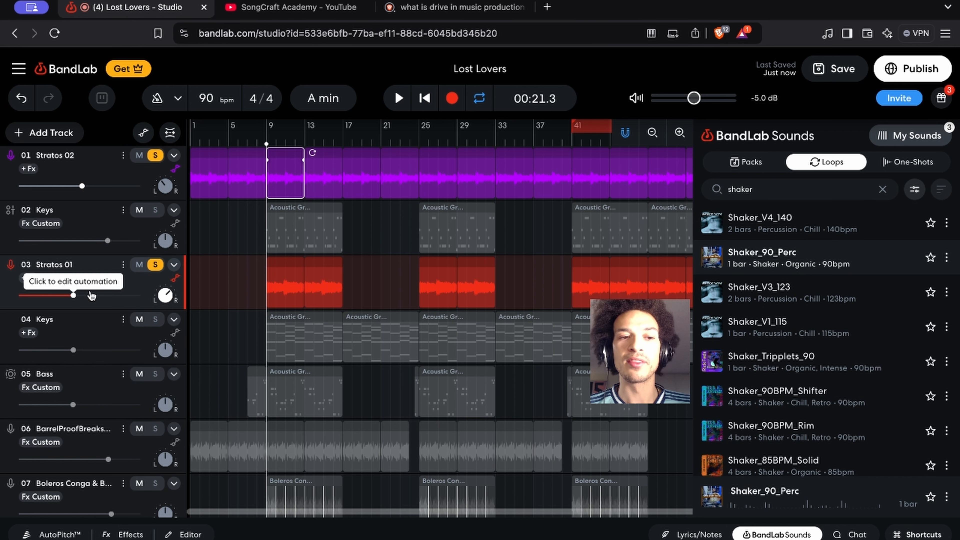
Show the track automation, examine the volume curves through the song's ending, and hide the automation again
{"action": "left_click", "coordinate": [74, 295]}
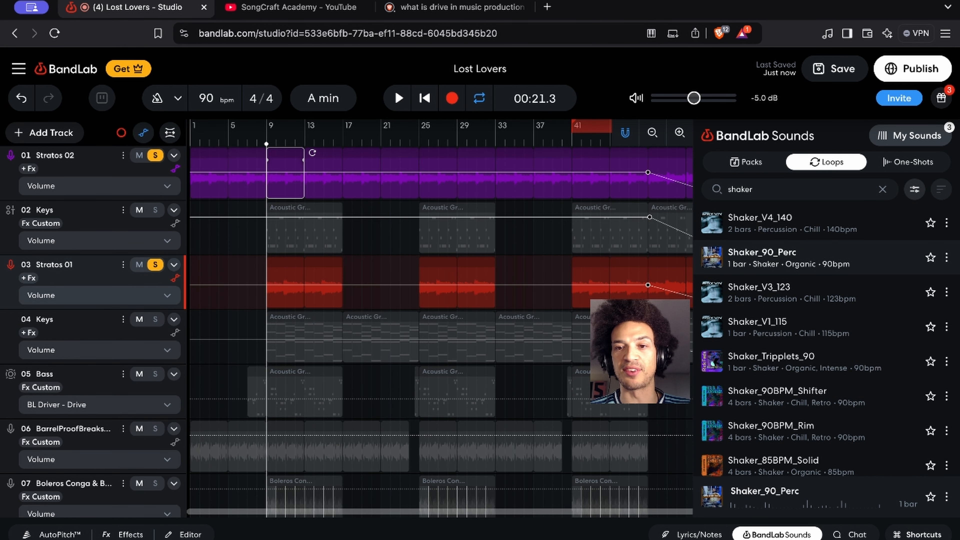
{"action": "scroll", "coordinate": [440, 318], "scroll_direction": "right", "scroll_amount": 10}
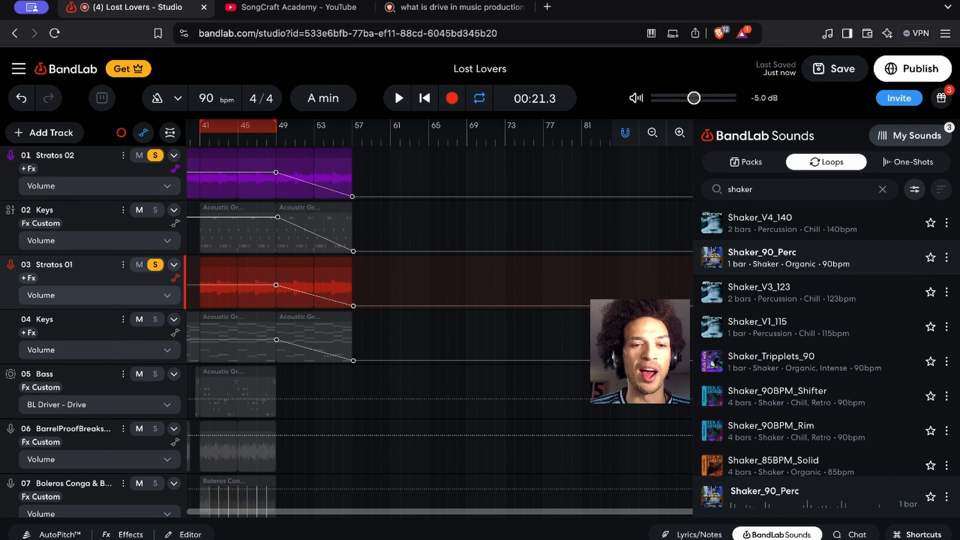
{"action": "scroll", "coordinate": [440, 318], "scroll_direction": "left", "scroll_amount": 10}
{"action": "scroll", "coordinate": [440, 318], "scroll_direction": "down", "scroll_amount": 1}
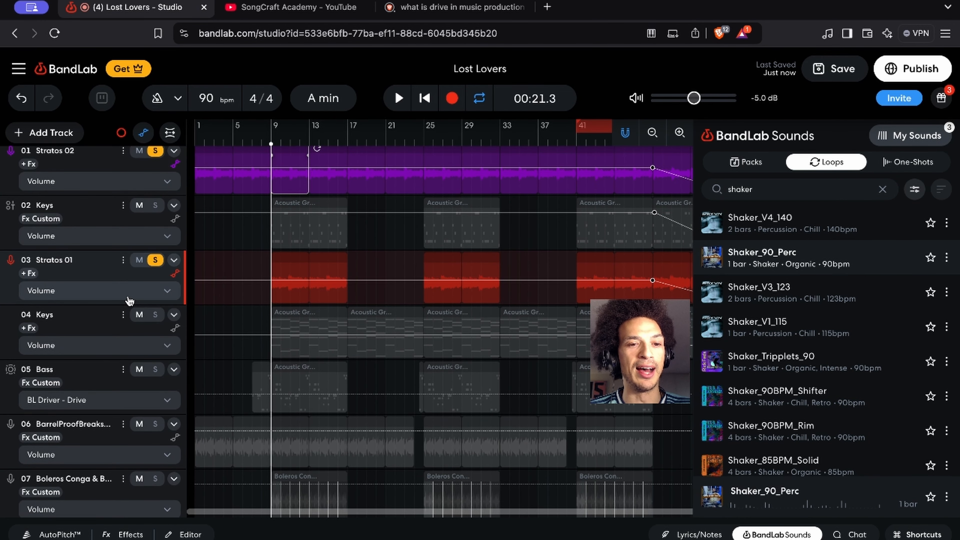
{"action": "key", "text": "a"}
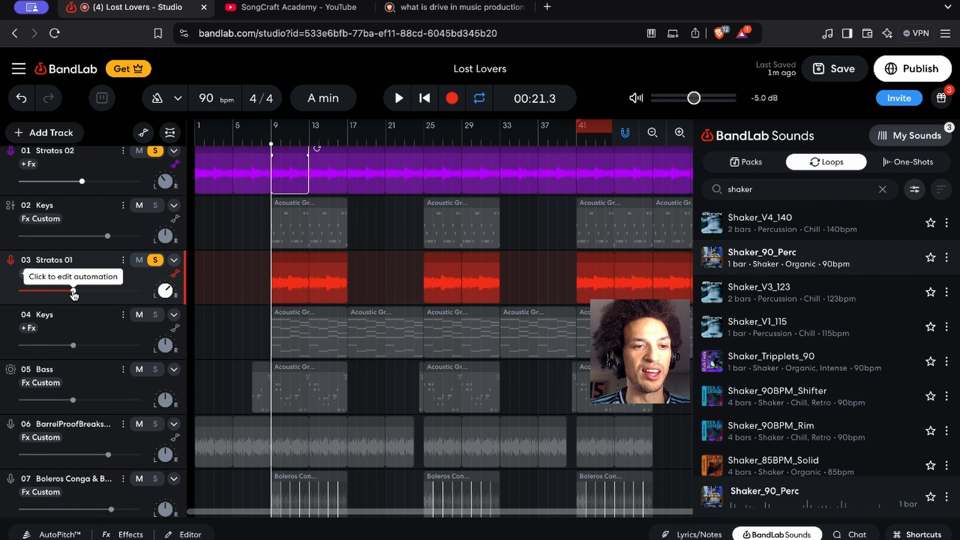
Add a volume automation point at about -7.8 dB on Stratos 01 near bar 11 and hide the automation
{"action": "left_click", "coordinate": [73, 293]}
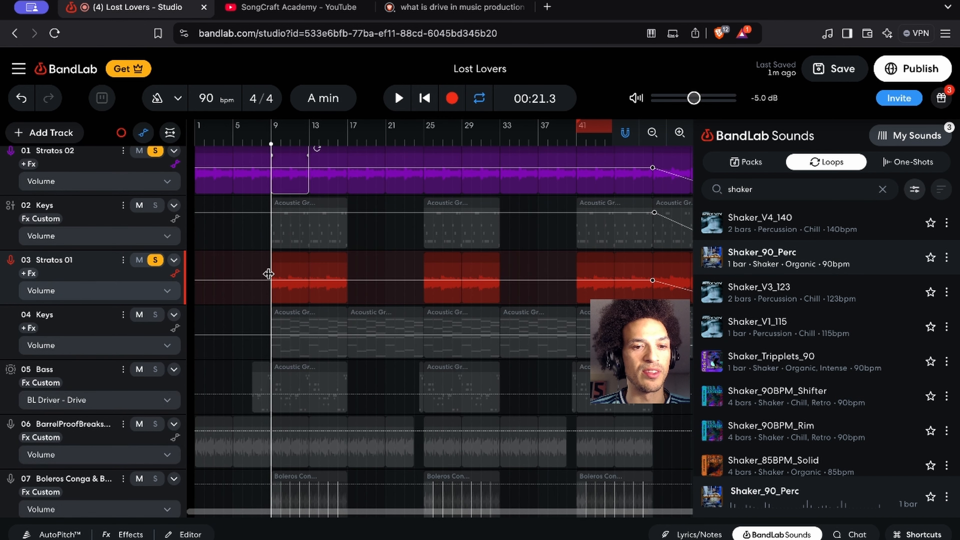
{"action": "mouse_move", "coordinate": [289, 282]}
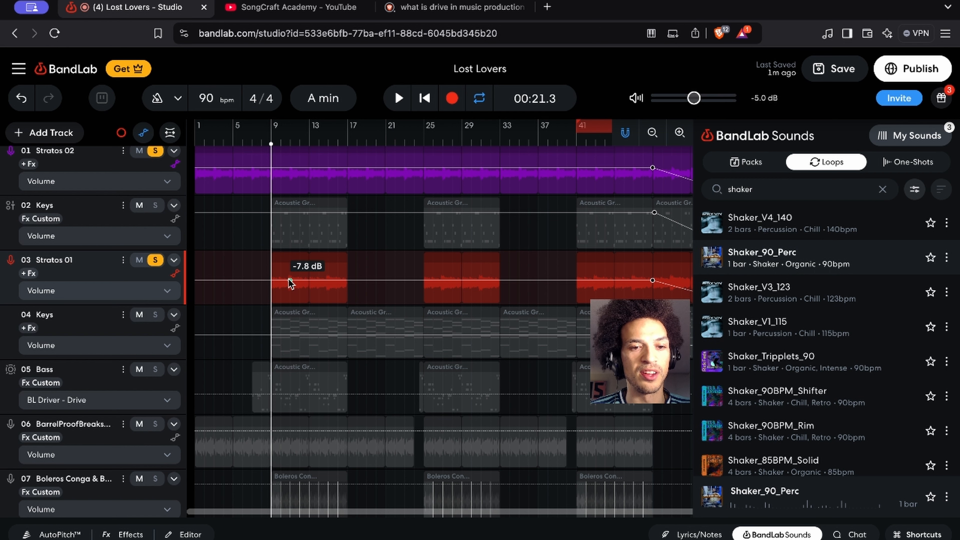
{"action": "key", "text": "a"}
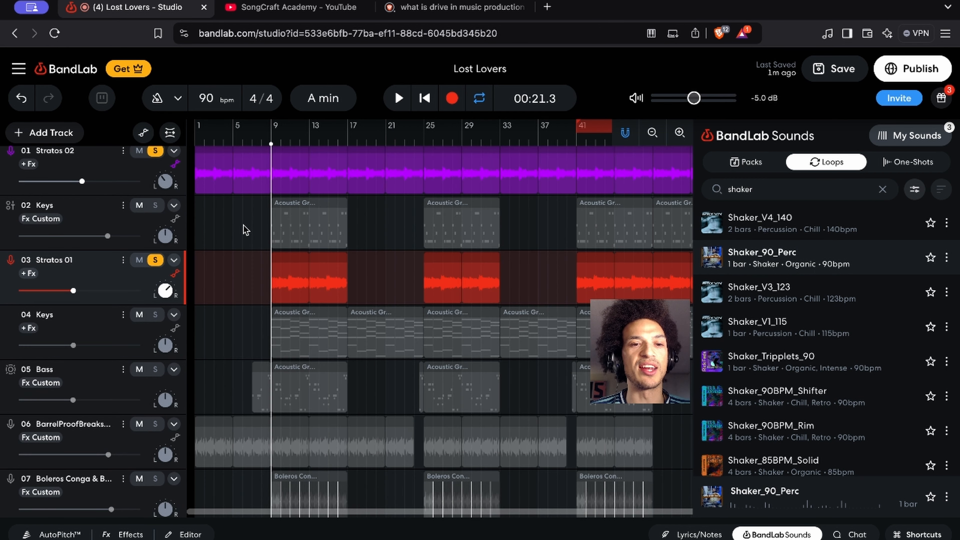
Show the automation again, add a volume point on Stratos 02 near bar 11, and hide the automation
{"action": "scroll", "coordinate": [246, 229], "scroll_direction": "up", "scroll_amount": 1}
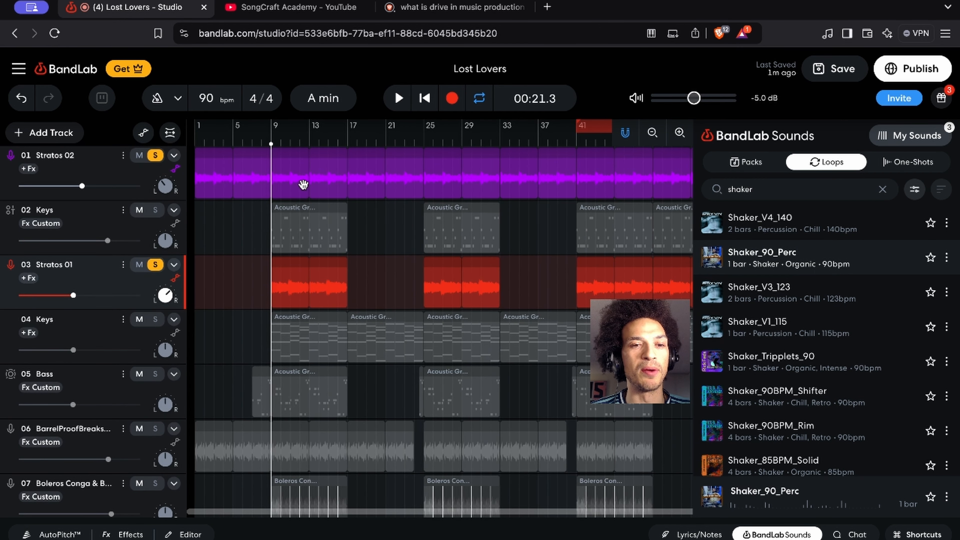
{"action": "key", "text": "a"}
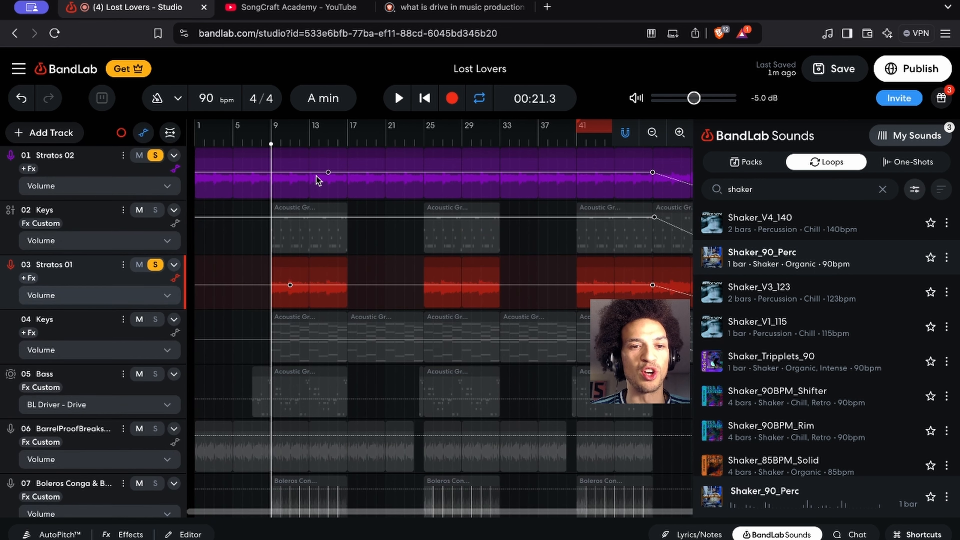
{"action": "left_click", "coordinate": [275, 174]}
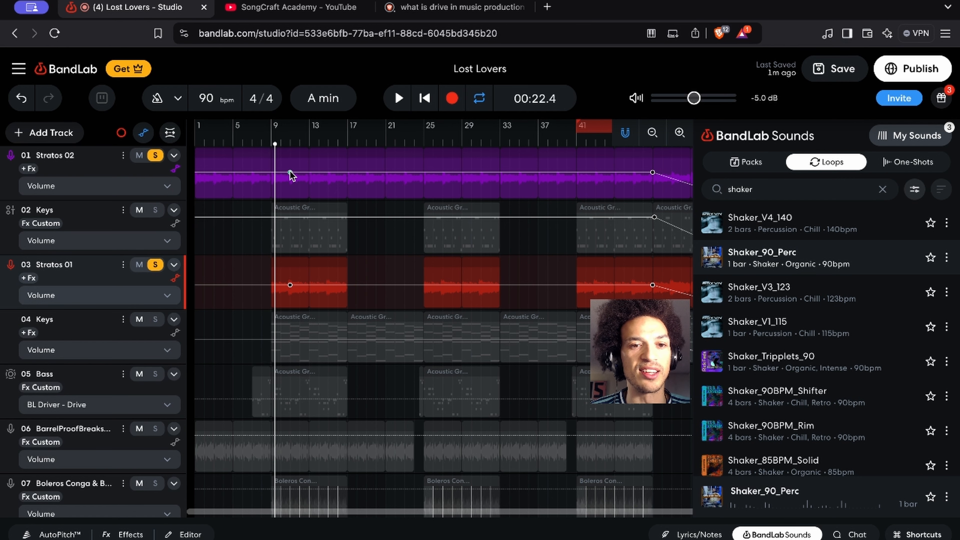
{"action": "key", "text": "a"}
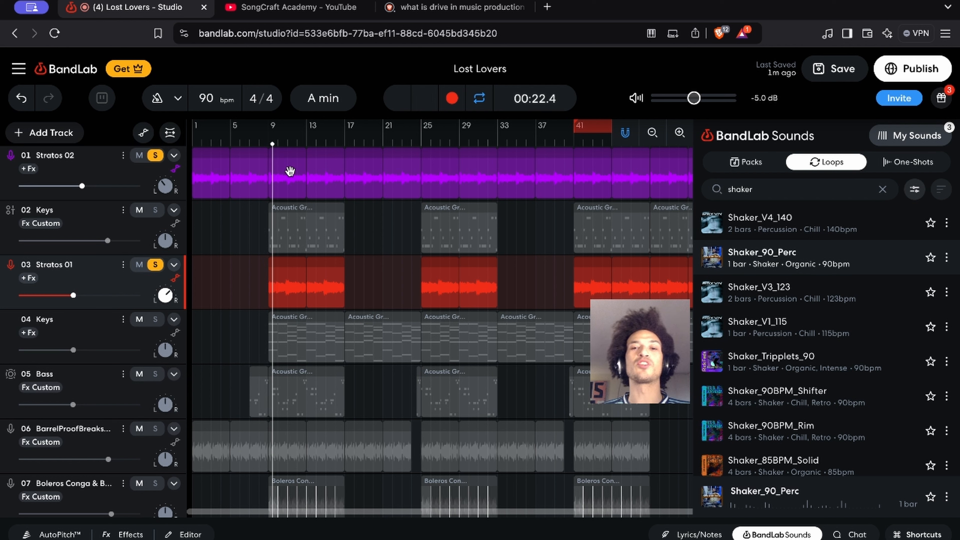
Play the soloed Stratos tracks, unsolo both during playback, and listen to the full arrangement
{"action": "key", "text": "space"}
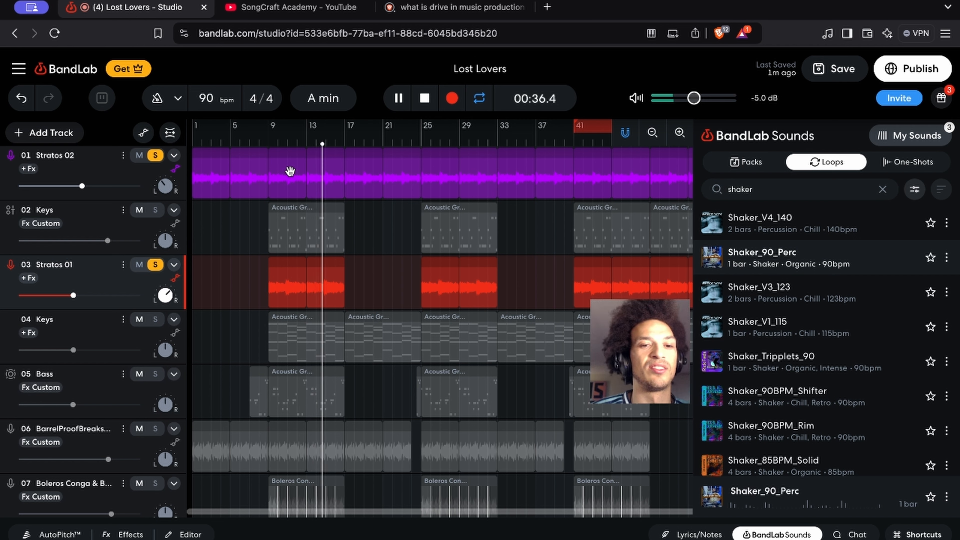
{"action": "left_click", "coordinate": [155, 155]}
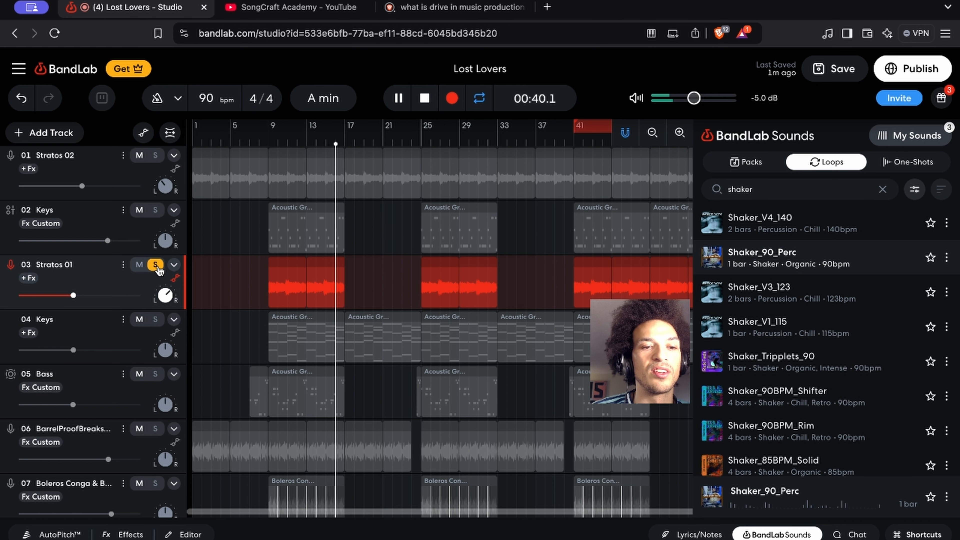
{"action": "left_click", "coordinate": [155, 265]}
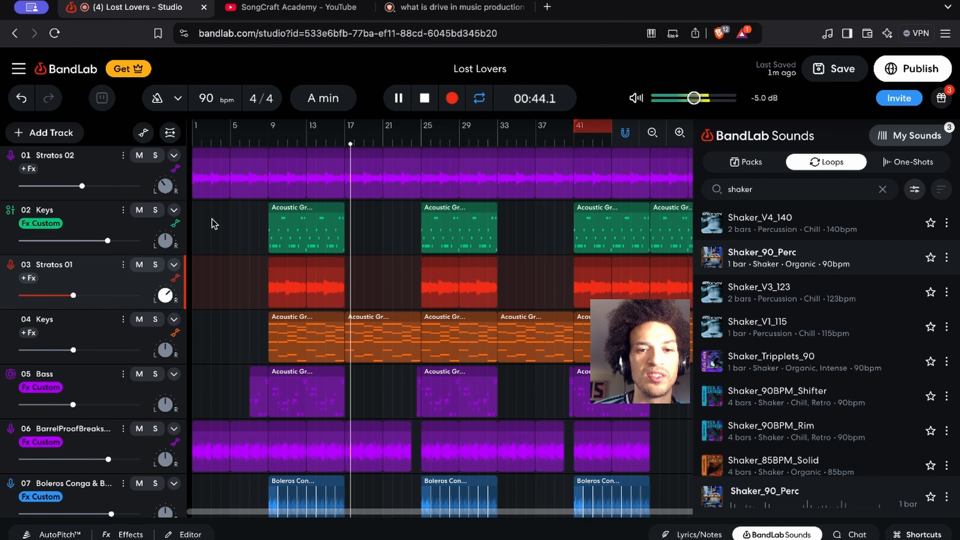
{"action": "scroll", "coordinate": [338, 284], "scroll_direction": "down", "scroll_amount": 2}
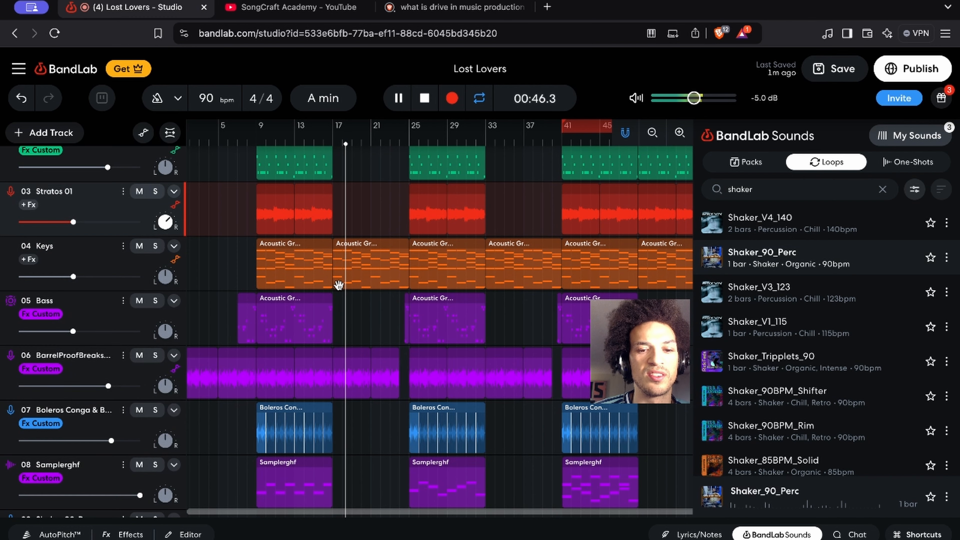
{"action": "scroll", "coordinate": [338, 284], "scroll_direction": "down", "scroll_amount": 2}
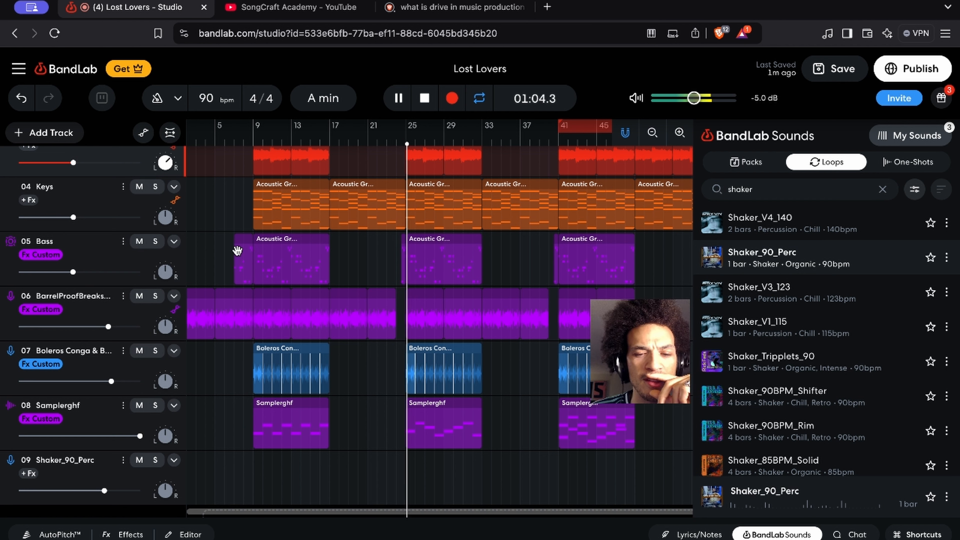
Stop playback, solo track 04 Keys, and place the playhead at bar 17
{"action": "key", "text": "space"}
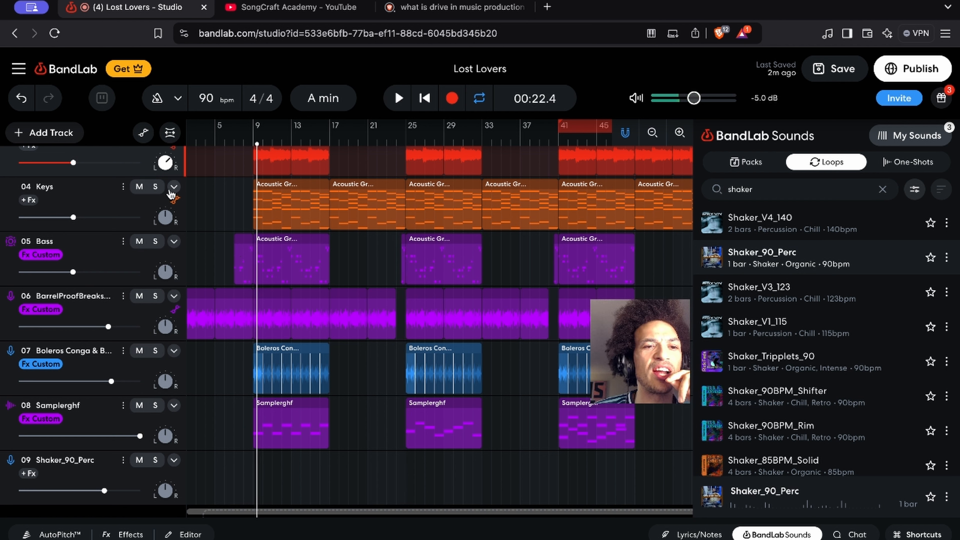
{"action": "key", "text": "s"}
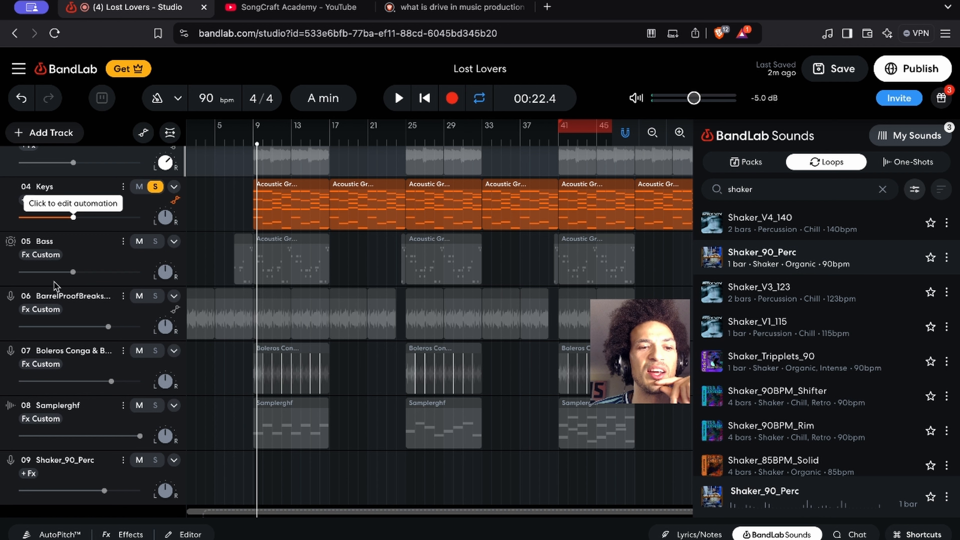
{"action": "left_click", "coordinate": [330, 147]}
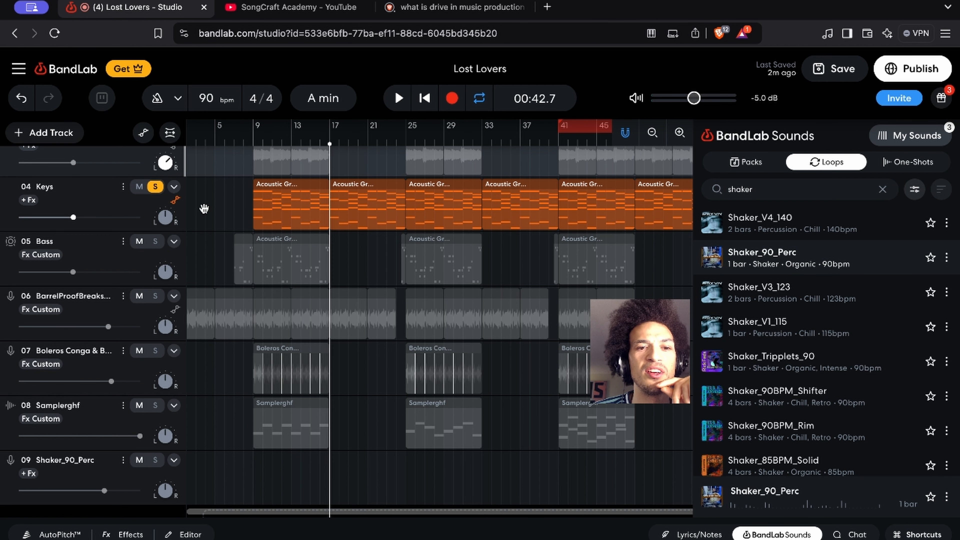
Open the instrument of track 04 Keys and audition low notes of its New Age Synth sound in octave 2
{"action": "left_click", "coordinate": [91, 193]}
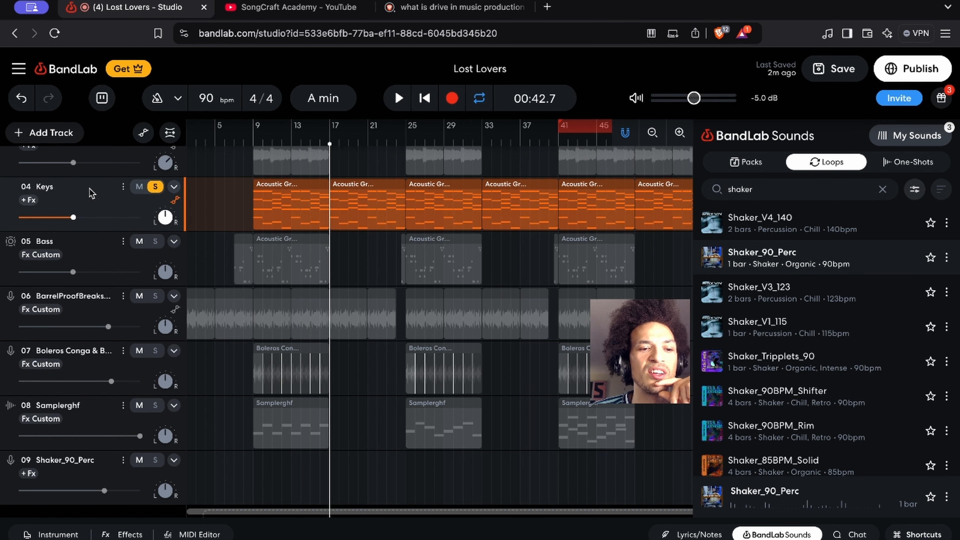
{"action": "left_click", "coordinate": [57, 534]}
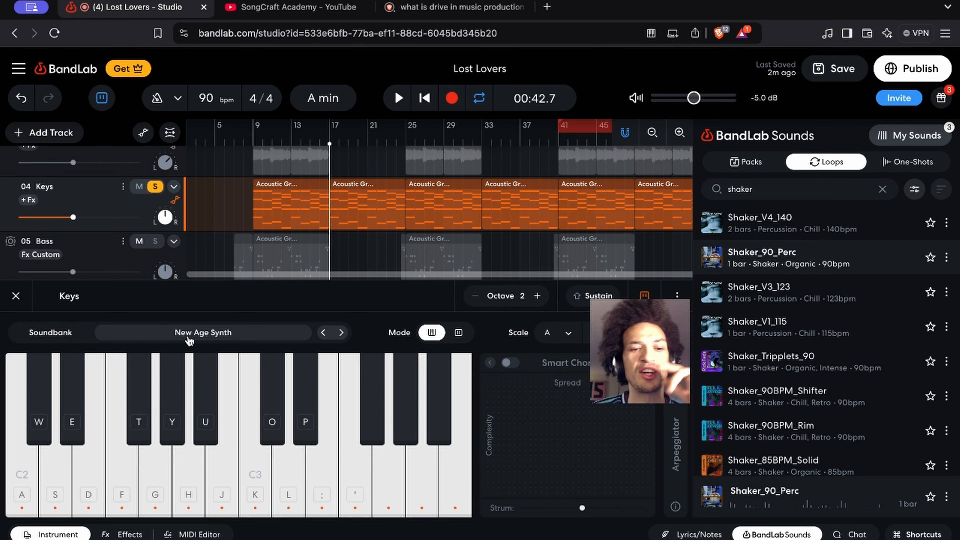
{"action": "key", "text": "a"}
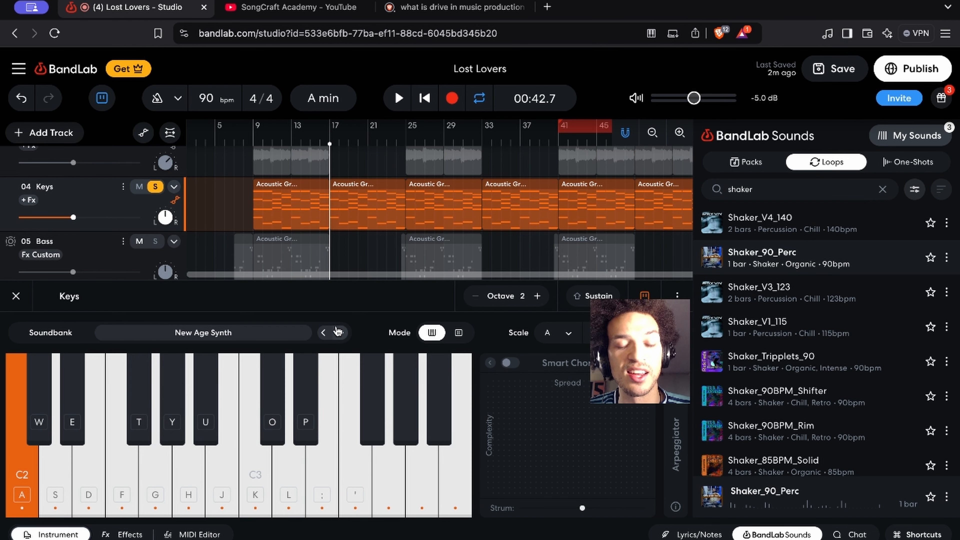
{"action": "key", "text": "s"}
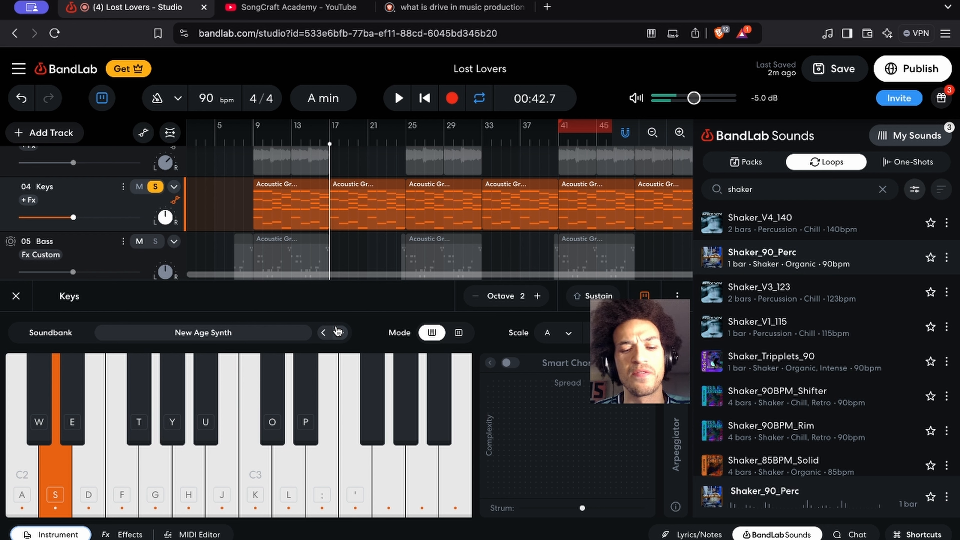
{"action": "key", "text": "d"}
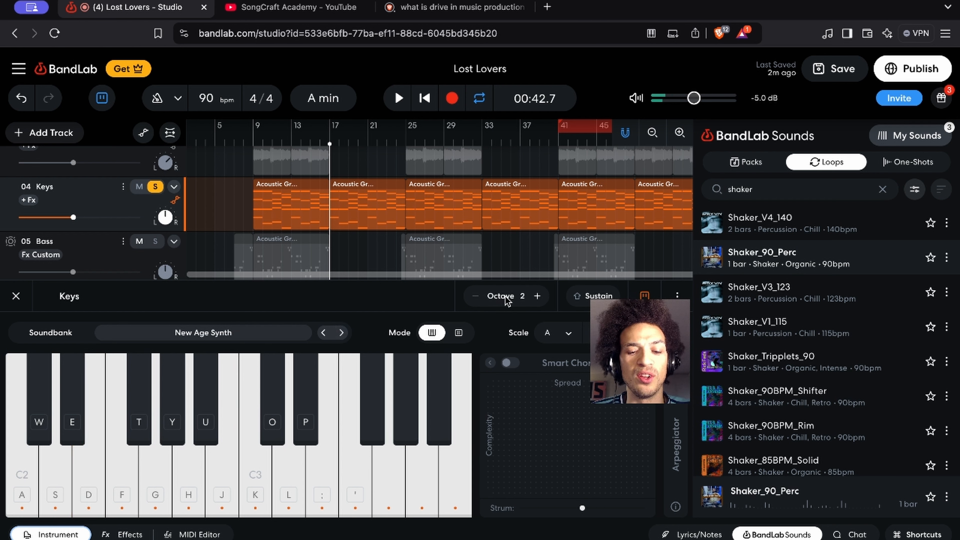
{"action": "key", "text": "a"}
{"action": "key", "text": "d"}
{"action": "key", "text": "s"}
{"action": "key", "text": "f"}
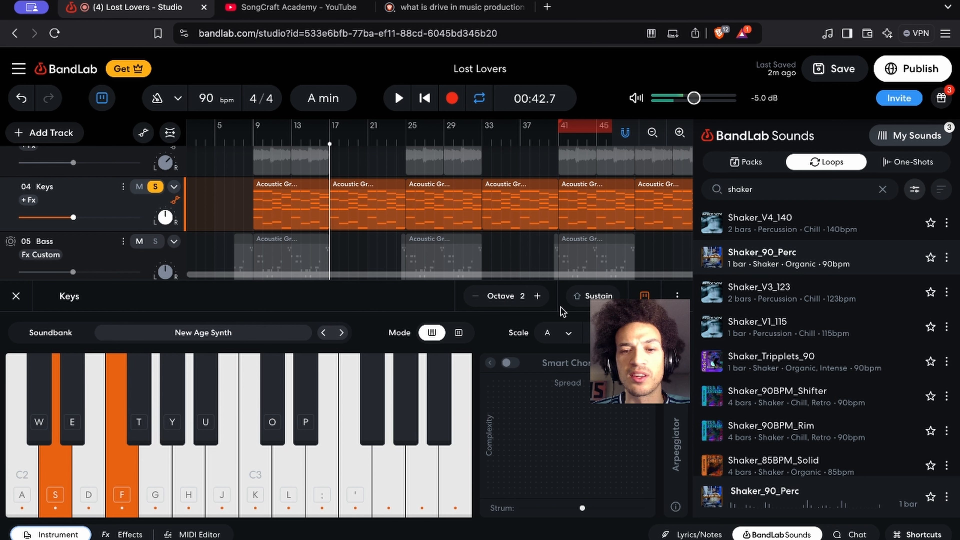
Raise the Keys instrument's octave to 3 and audition notes in the higher range
{"action": "key", "text": "s"}
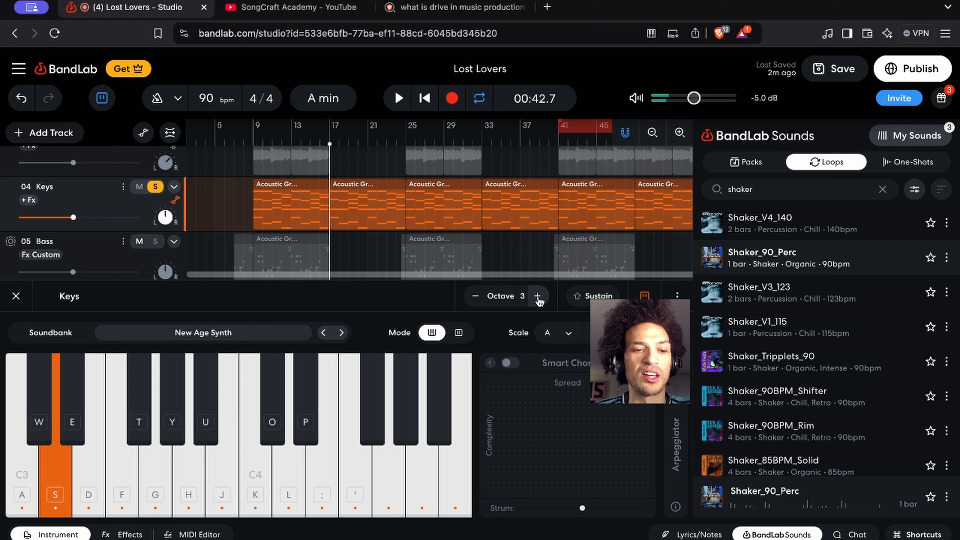
{"action": "key", "text": "d"}
{"action": "key", "text": "f"}
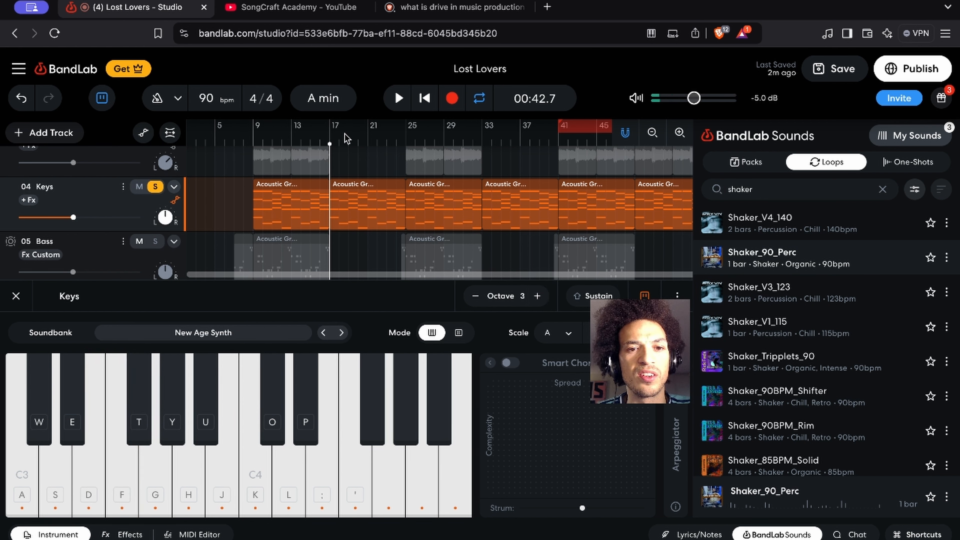
Play the soloed Keys track from bar 17, unsolo it during playback, close its instrument, and listen to the full arrangement before stopping
{"action": "key", "text": "space"}
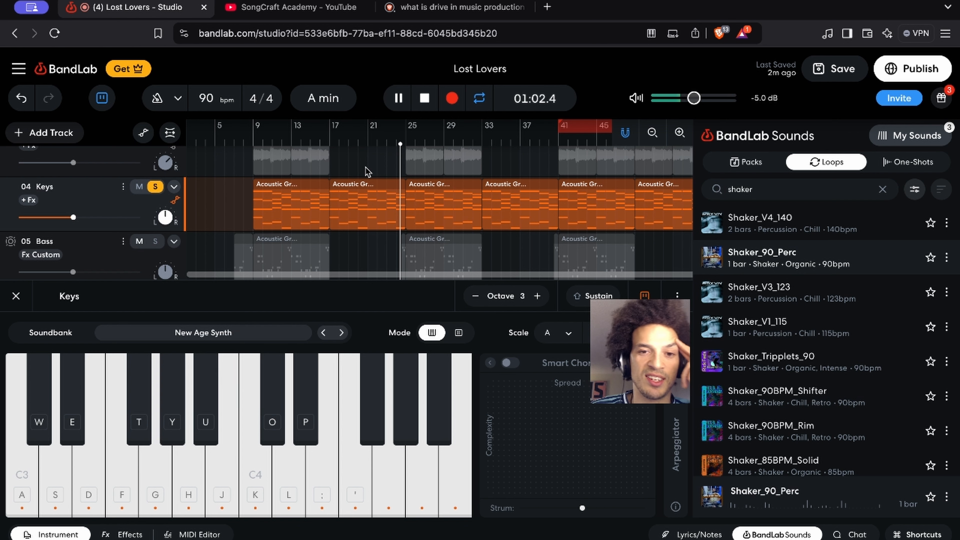
{"action": "left_click", "coordinate": [155, 187]}
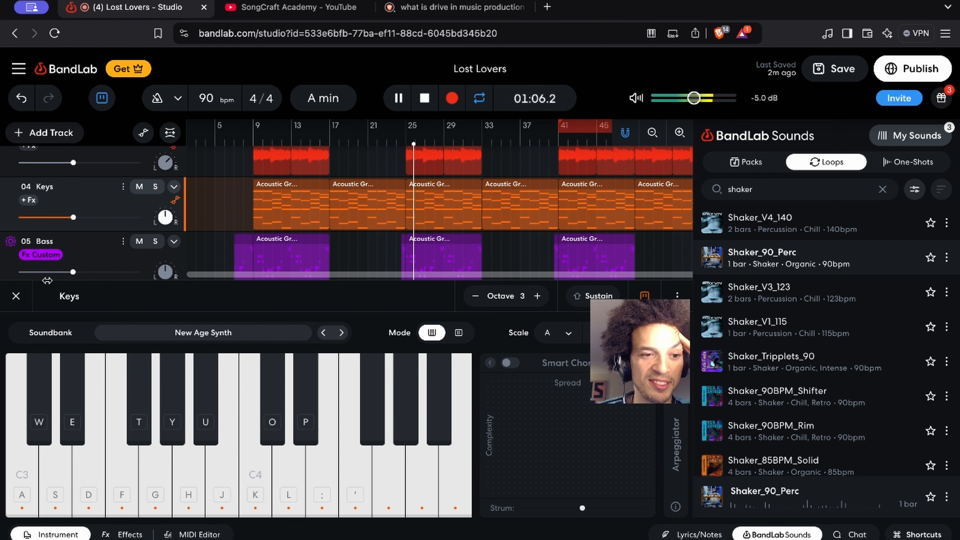
{"action": "left_click", "coordinate": [15, 297]}
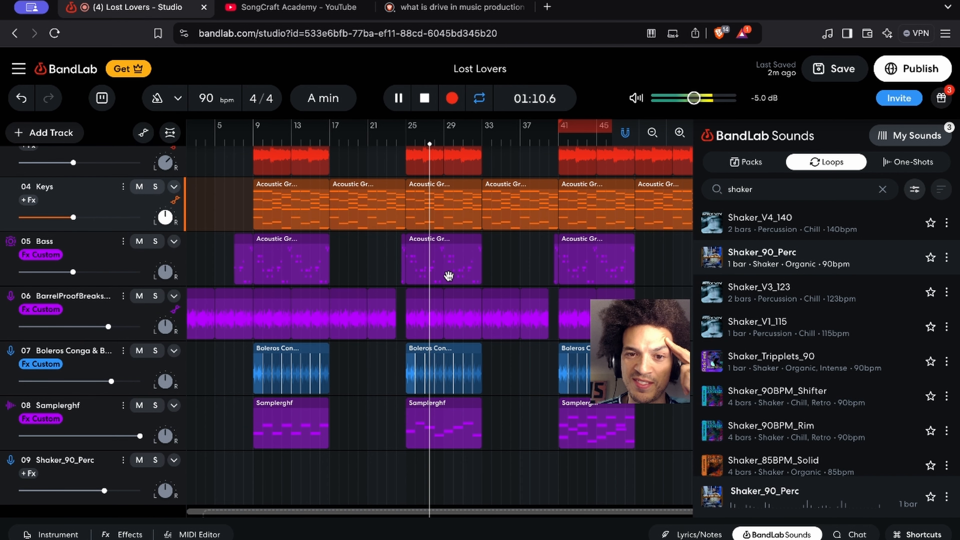
{"action": "scroll", "coordinate": [449, 276], "scroll_direction": "up", "scroll_amount": 3}
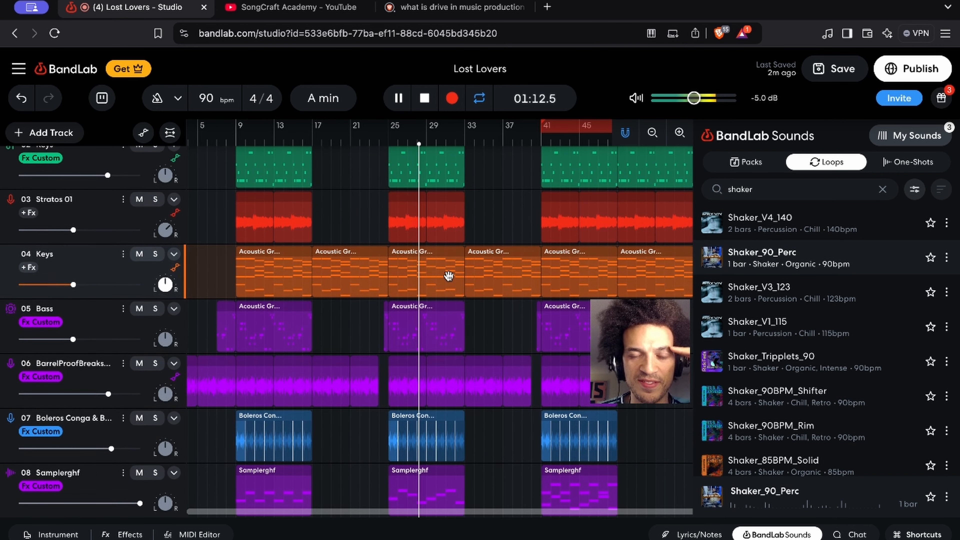
{"action": "scroll", "coordinate": [449, 276], "scroll_direction": "up", "scroll_amount": 3}
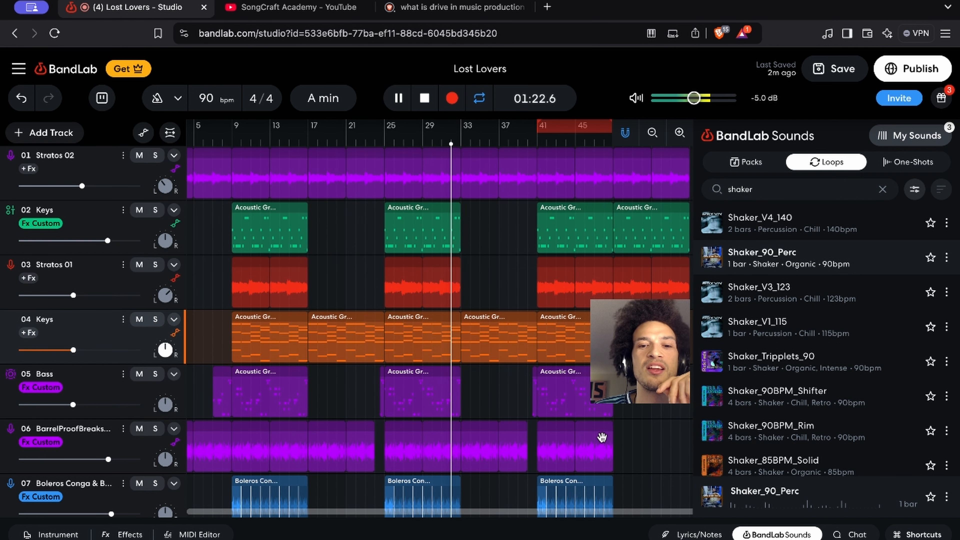
{"action": "key", "text": "space"}
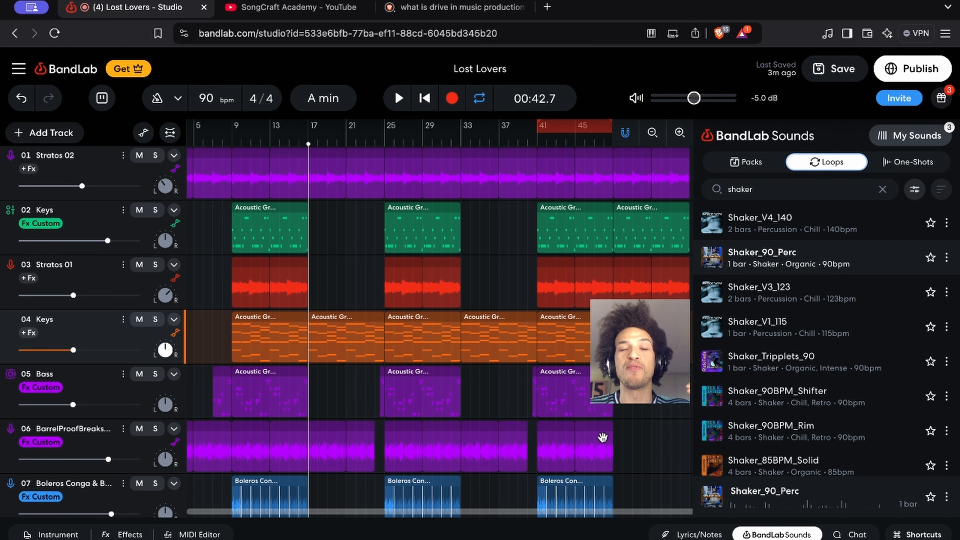
Return the playhead to the start of the song and play the full arrangement
{"action": "scroll", "coordinate": [429, 366], "scroll_direction": "left", "scroll_amount": 2}
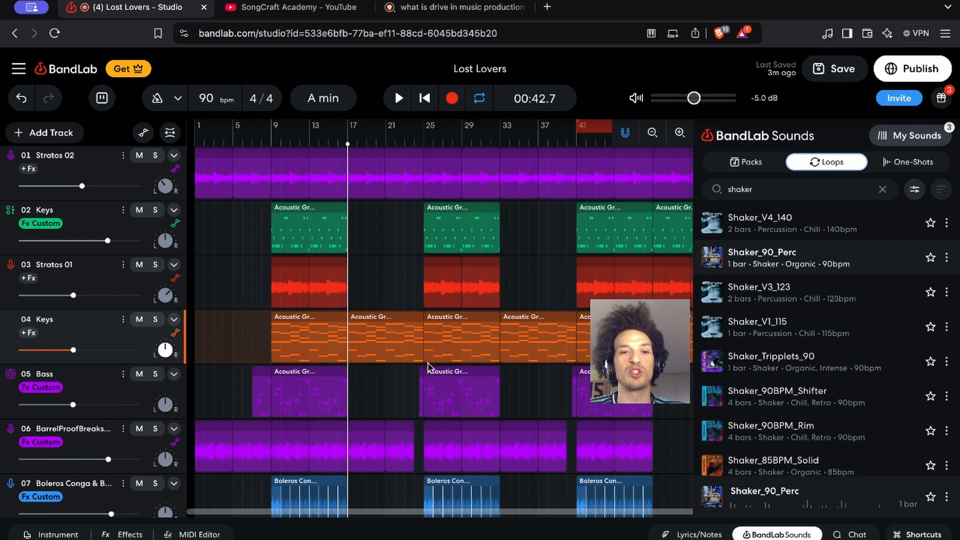
{"action": "key", "text": "Home"}
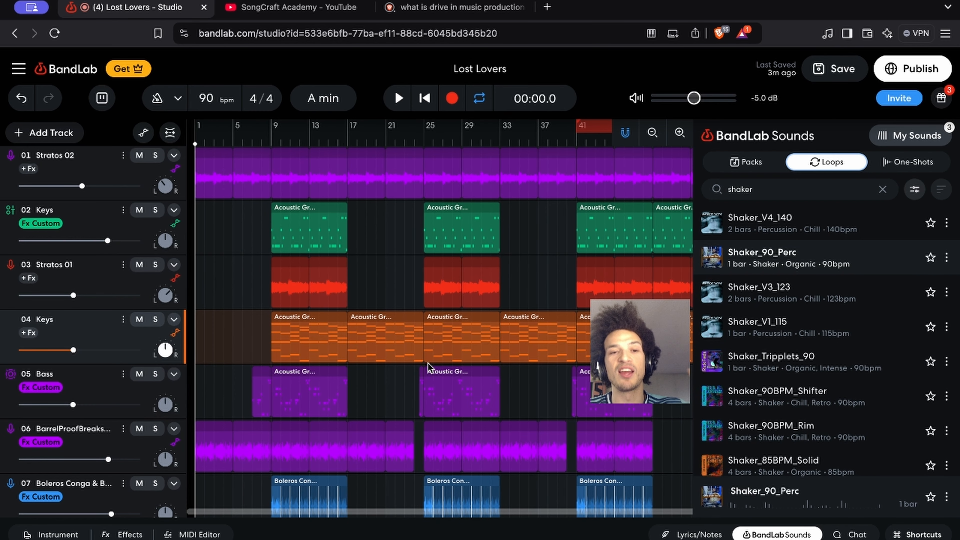
{"action": "key", "text": "space"}
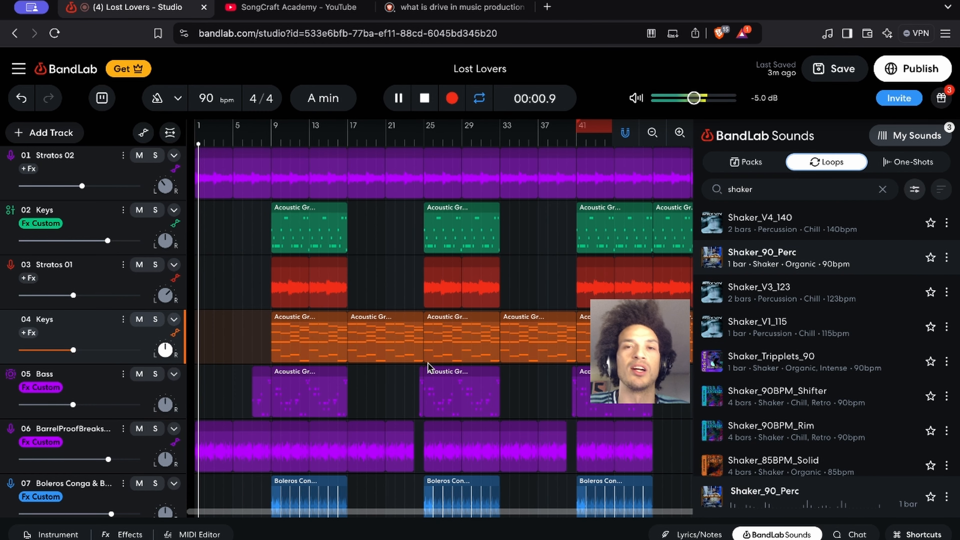
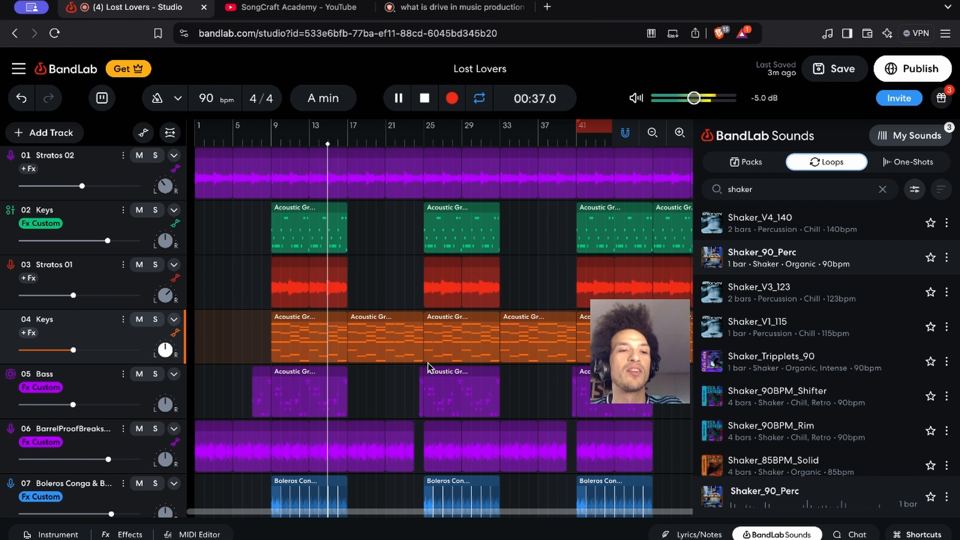
Solo track 02 Keys, listen to it from bar 9, stop playback and unsolo the track
{"action": "left_click", "coordinate": [155, 209]}
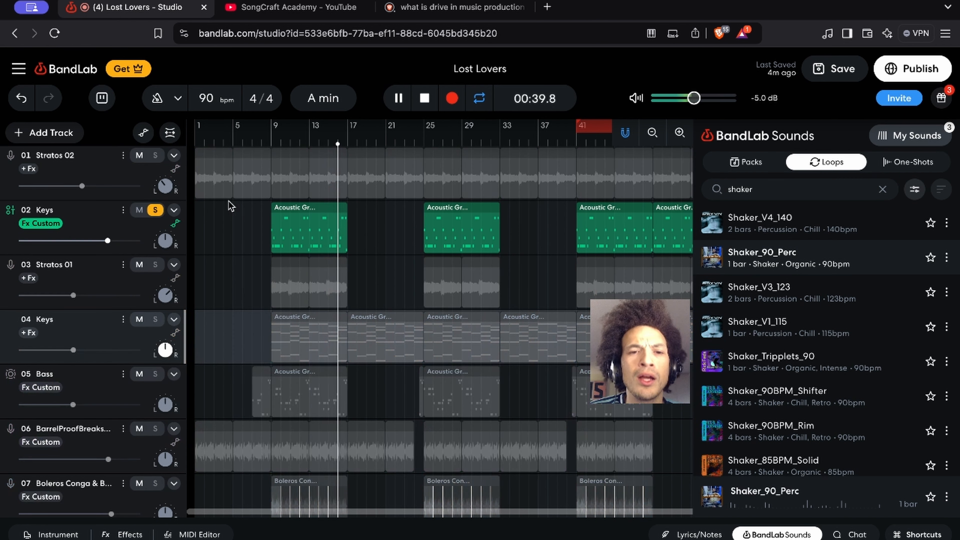
{"action": "left_click", "coordinate": [271, 142]}
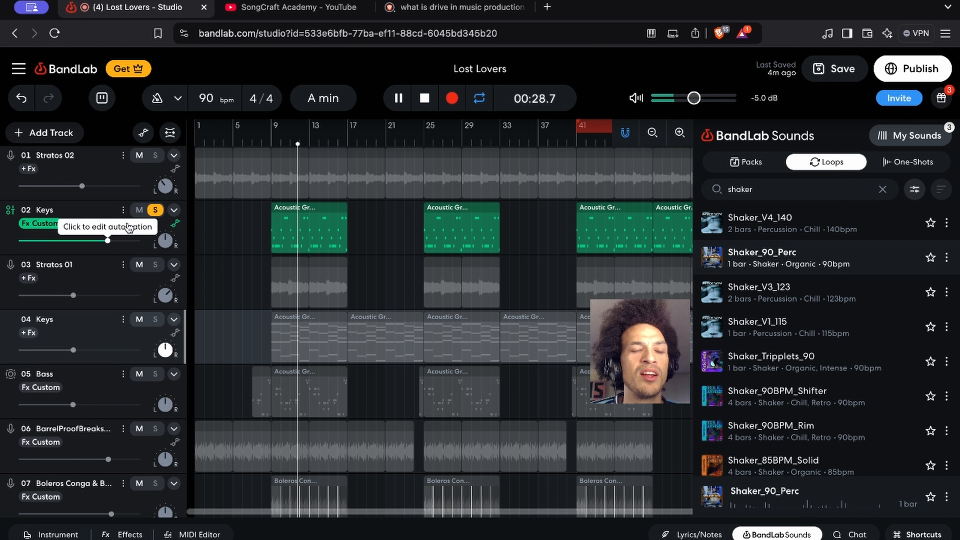
{"action": "key", "text": "space"}
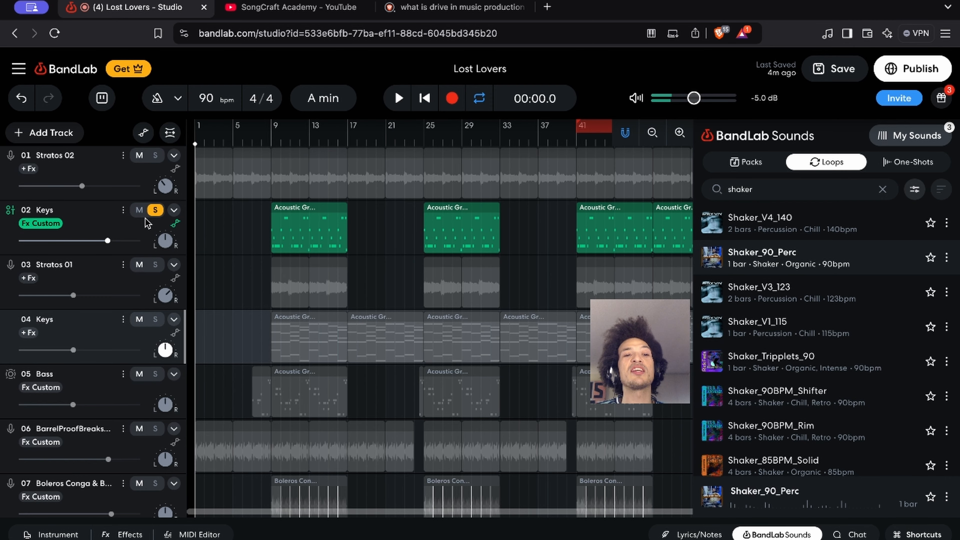
{"action": "left_click", "coordinate": [156, 211]}
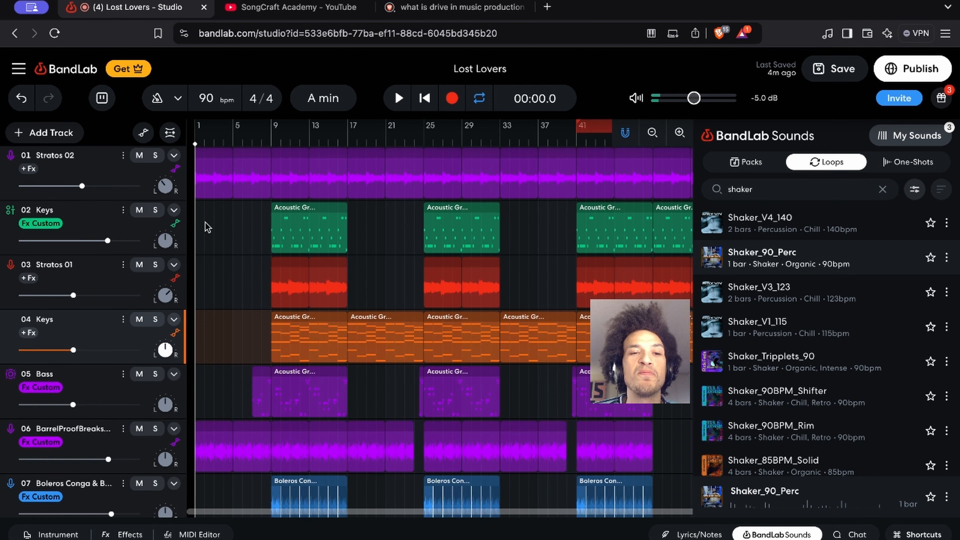
Solo track 08 Samplerghf and listen to its first region from bar 9 before stopping playback
{"action": "scroll", "coordinate": [270, 269], "scroll_direction": "down", "scroll_amount": 3}
{"action": "scroll", "coordinate": [270, 269], "scroll_direction": "up", "scroll_amount": 2}
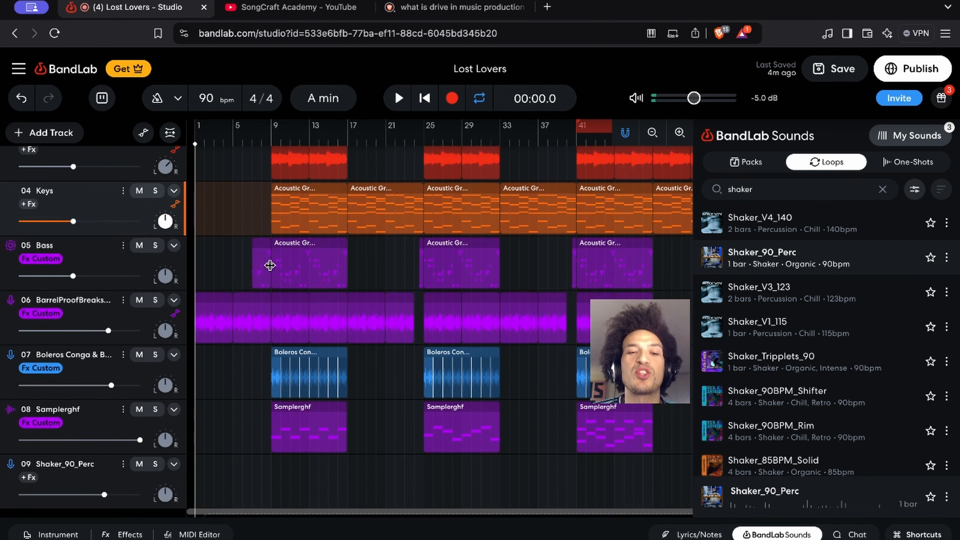
{"action": "scroll", "coordinate": [270, 269], "scroll_direction": "down", "scroll_amount": 1}
{"action": "scroll", "coordinate": [270, 269], "scroll_direction": "right", "scroll_amount": 1}
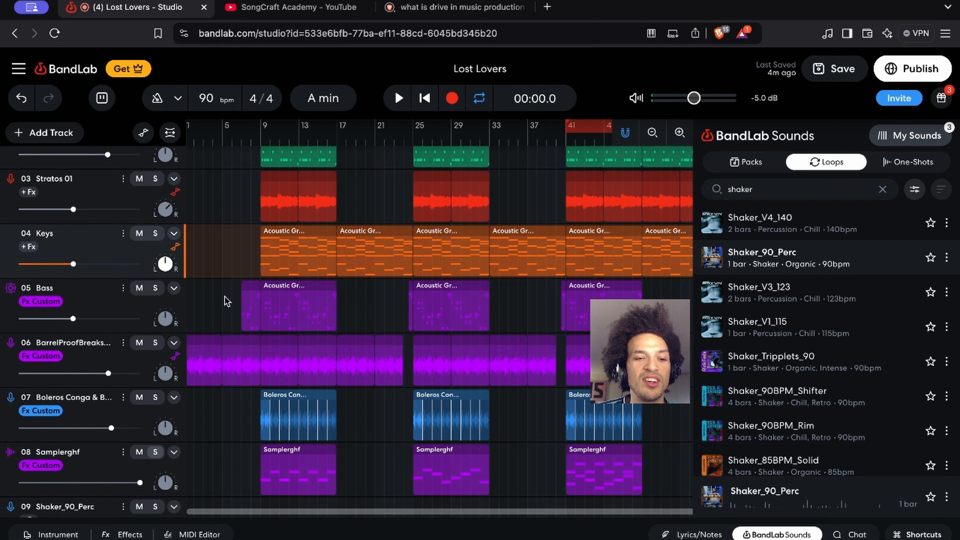
{"action": "left_click", "coordinate": [155, 452]}
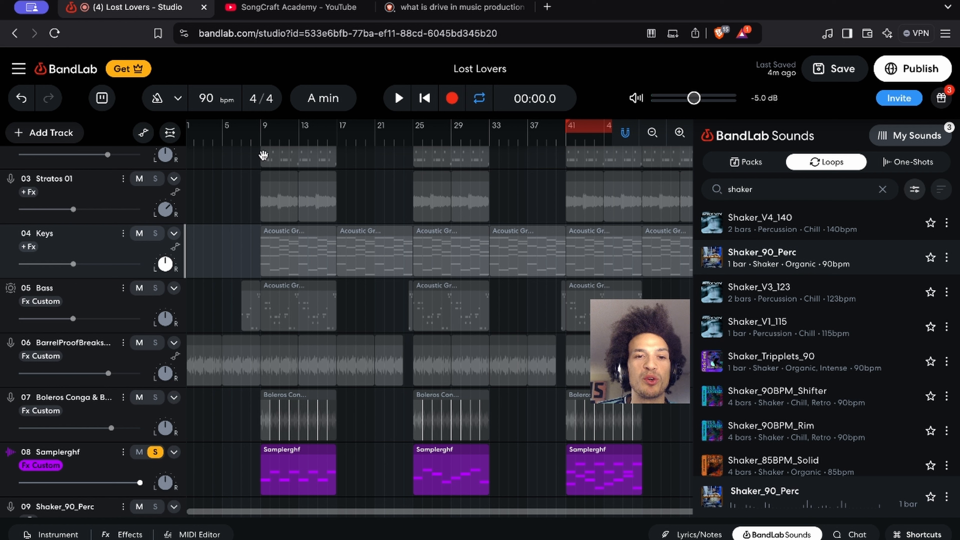
{"action": "left_click", "coordinate": [260, 145]}
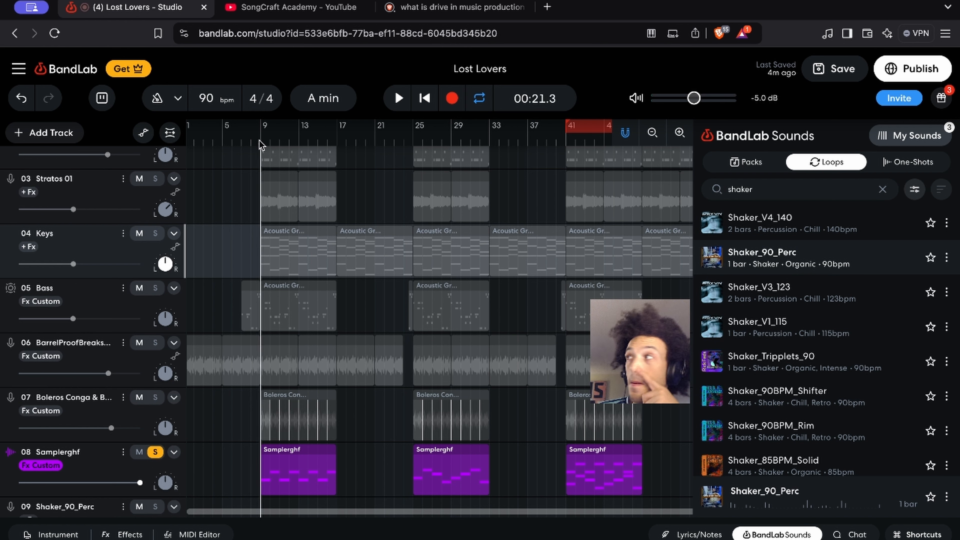
{"action": "key", "text": "space"}
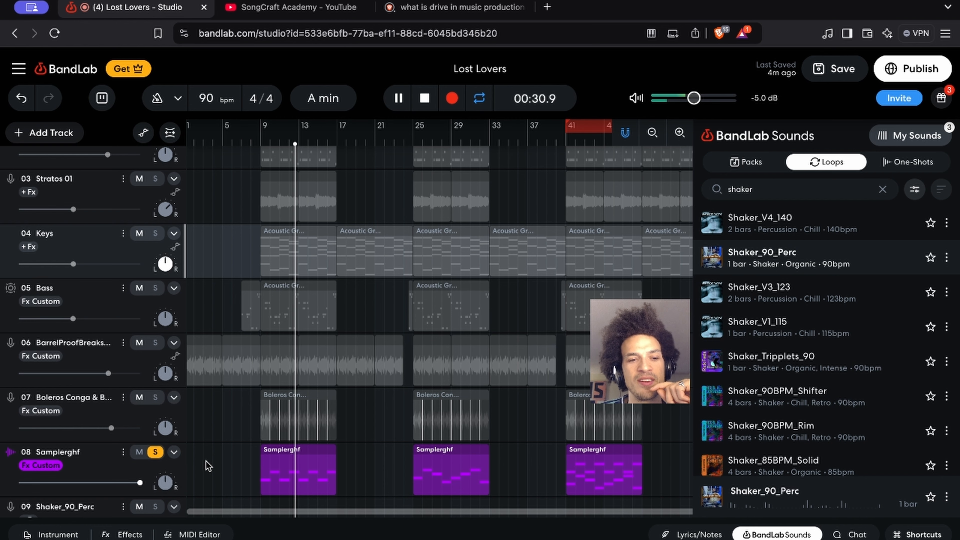
{"action": "scroll", "coordinate": [206, 463], "scroll_direction": "down", "scroll_amount": 3}
{"action": "key", "text": "space"}
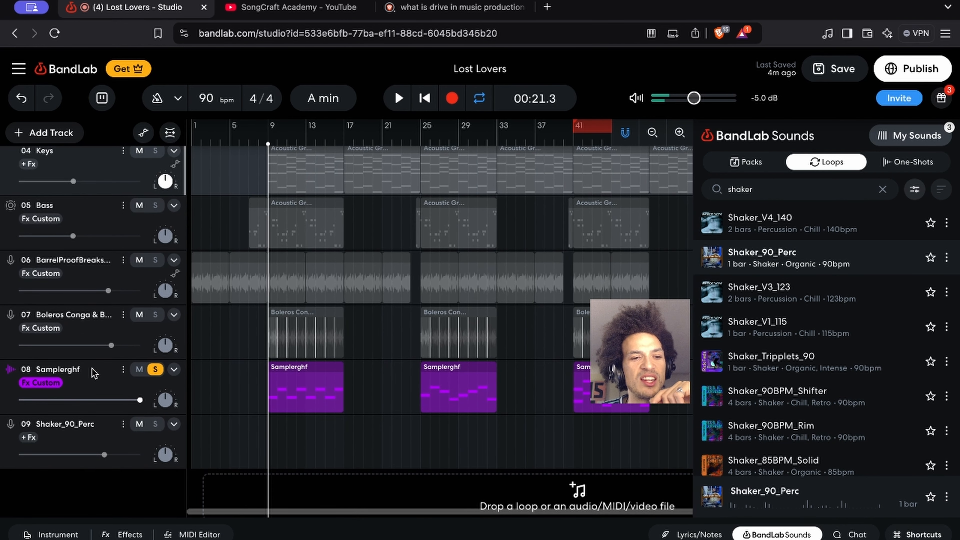
Open the sampler of track 08 Samplerghf and audition its pads B, N, H and J
{"action": "left_click", "coordinate": [92, 387]}
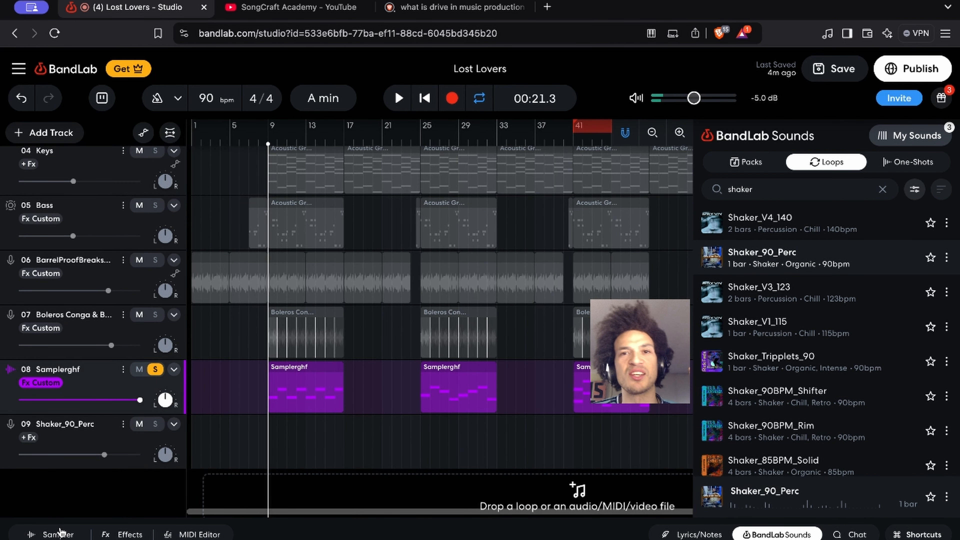
{"action": "left_click", "coordinate": [59, 533]}
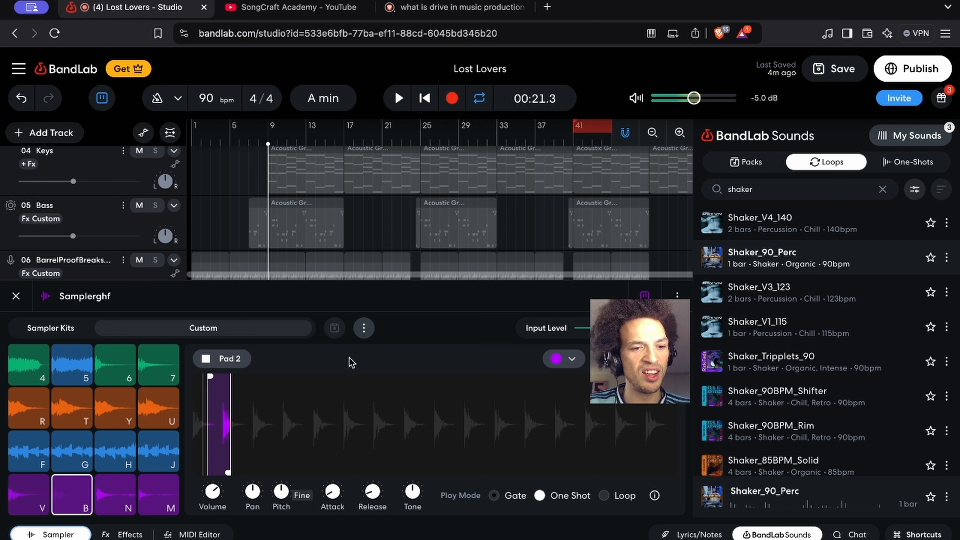
{"action": "key", "text": "b"}
{"action": "key", "text": "n"}
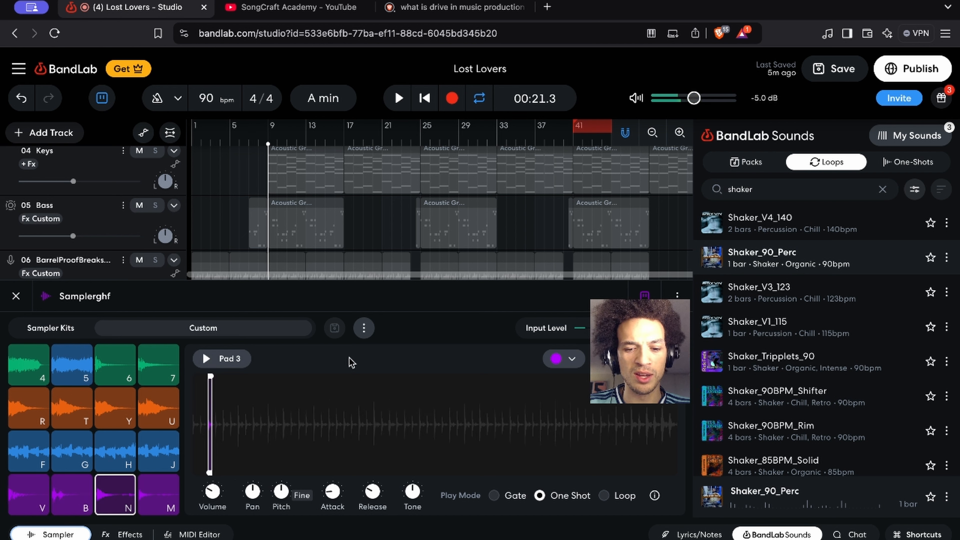
{"action": "key", "text": "h"}
{"action": "key", "text": "j"}
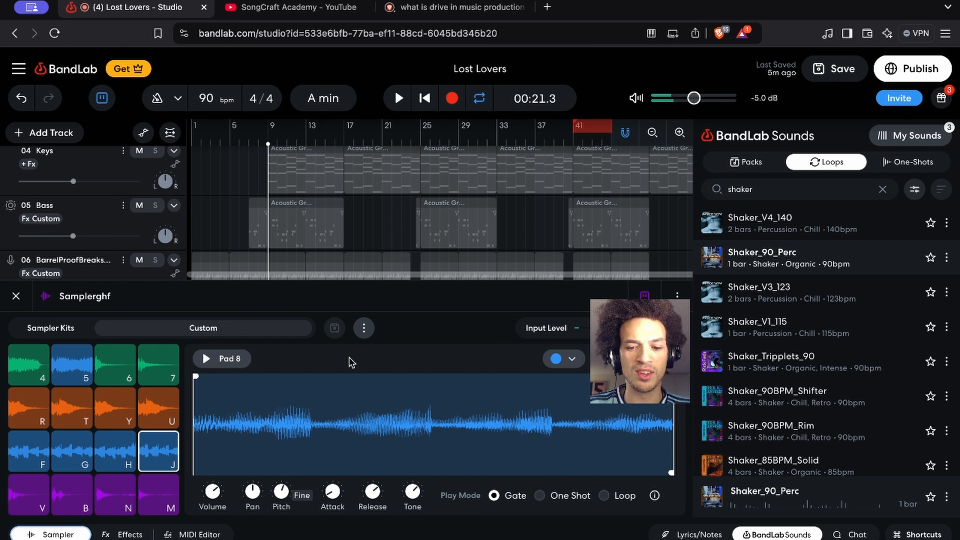
Audition the sampler's orange pads U, Y, R and T, plus pads 4 and 5
{"action": "key", "text": "u"}
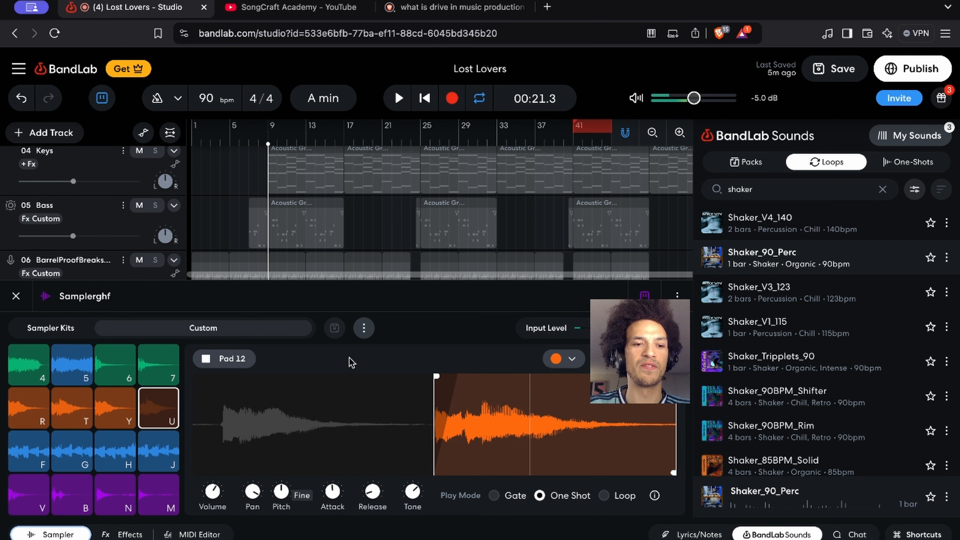
{"action": "key", "text": "u"}
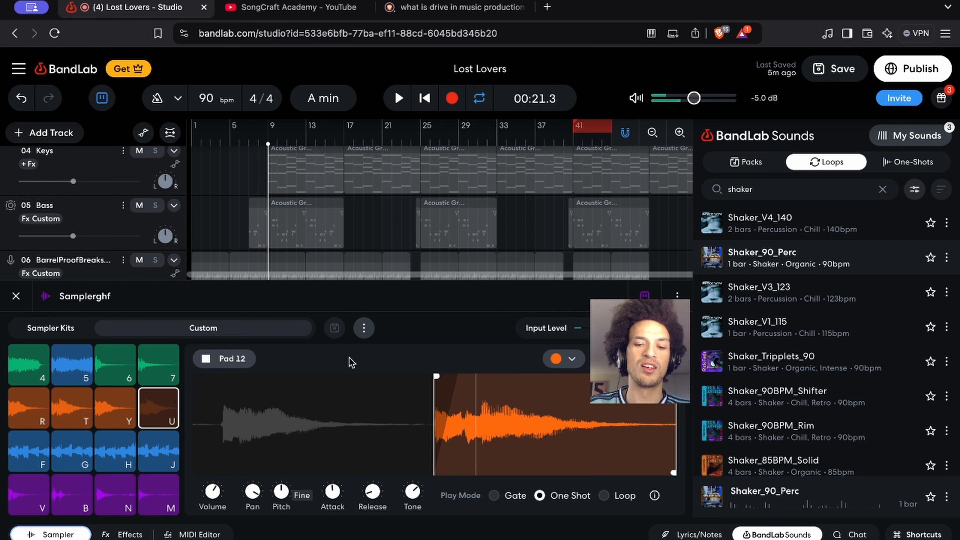
{"action": "key", "text": "y"}
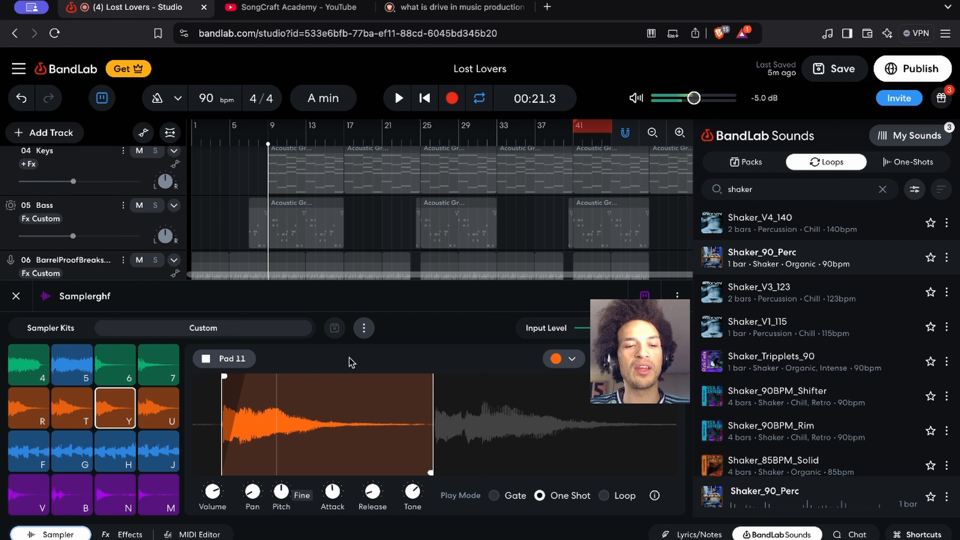
{"action": "key", "text": "r"}
{"action": "key", "text": "r"}
{"action": "key", "text": "t"}
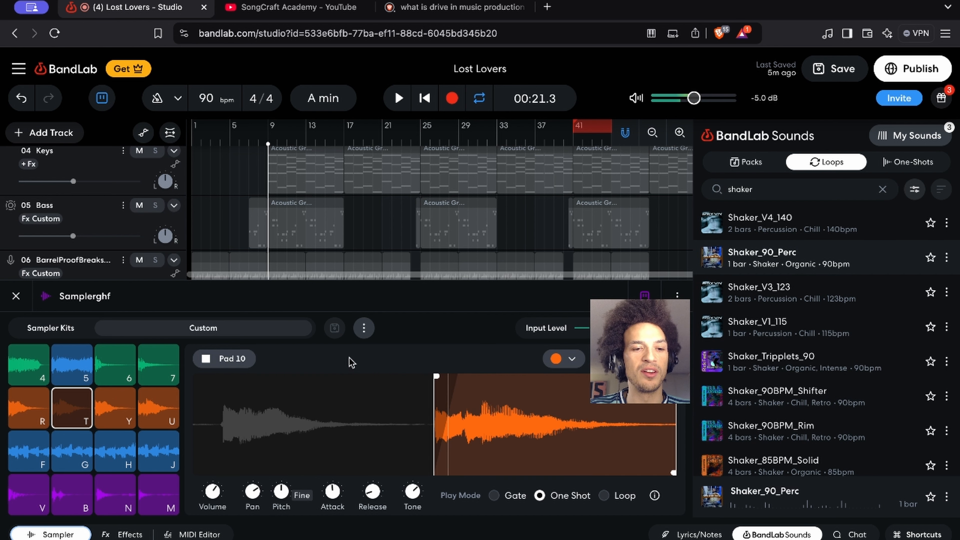
{"action": "key", "text": "4"}
{"action": "key", "text": "4"}
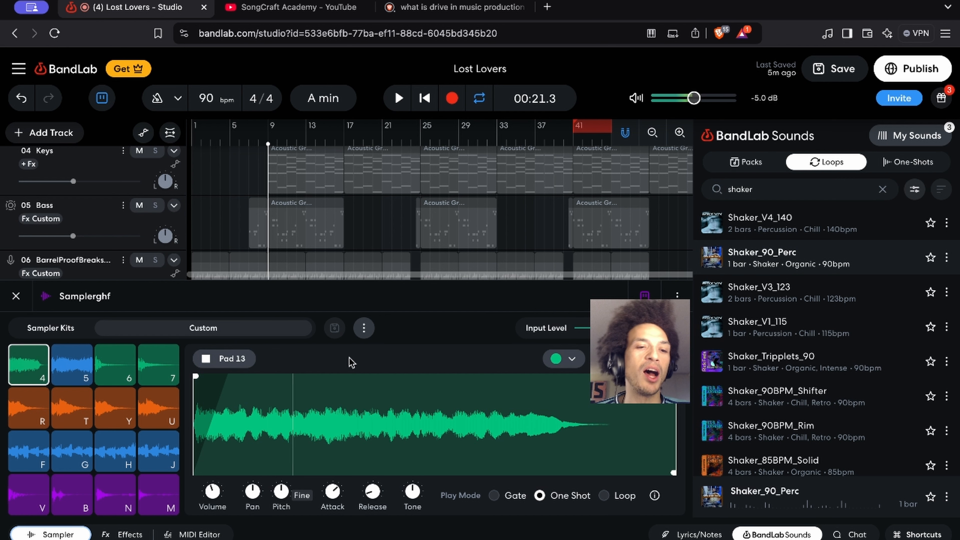
{"action": "key", "text": "5"}
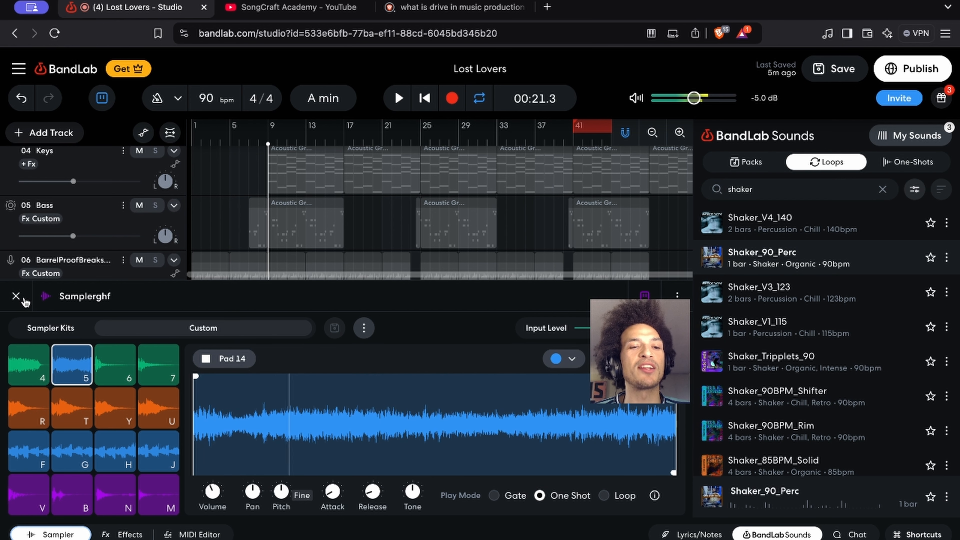
Close the sampler, unsolo track 08 Samplerghf, and play the full arrangement from bar 9 before stopping
{"action": "left_click", "coordinate": [16, 296]}
{"action": "left_click", "coordinate": [155, 370]}
{"action": "left_click", "coordinate": [156, 369]}
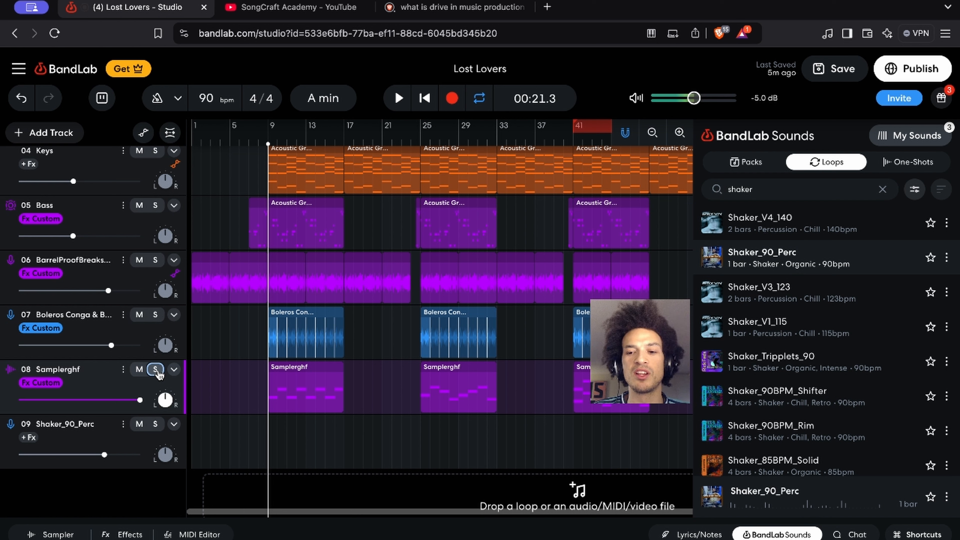
{"action": "key", "text": "space"}
{"action": "key", "text": "space"}
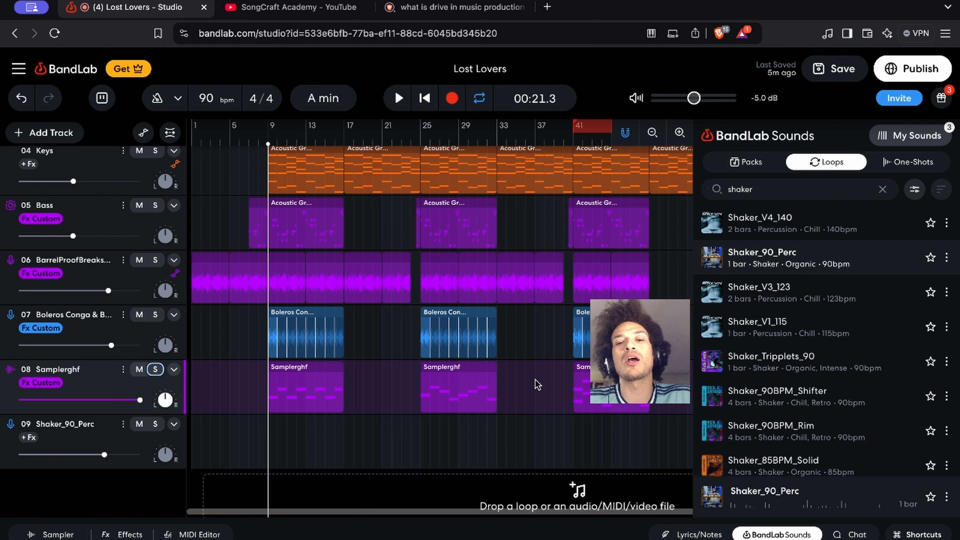
Play the soloed Samplerghf track from bar 41, follow its last region's notes in the MIDI Editor, and stop playback
{"action": "left_click", "coordinate": [572, 143]}
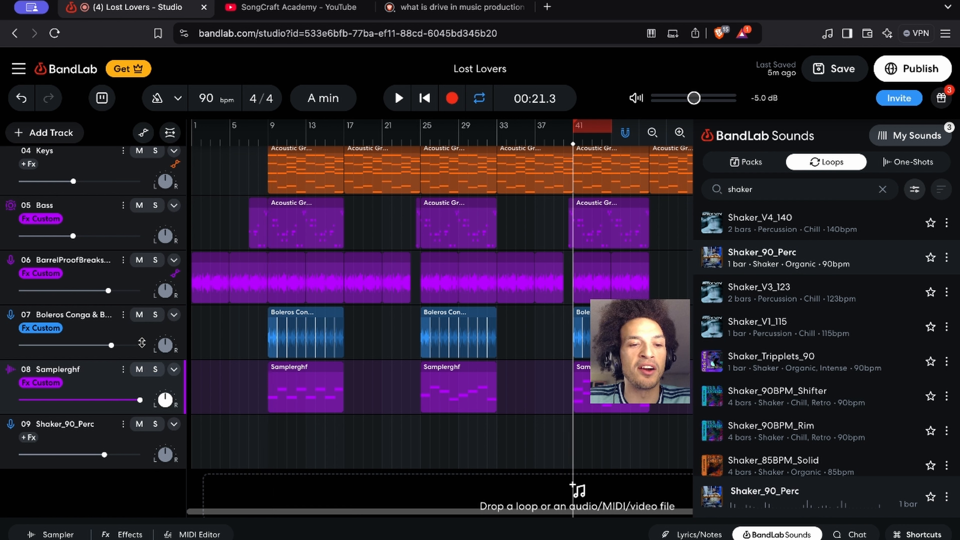
{"action": "left_click", "coordinate": [155, 369]}
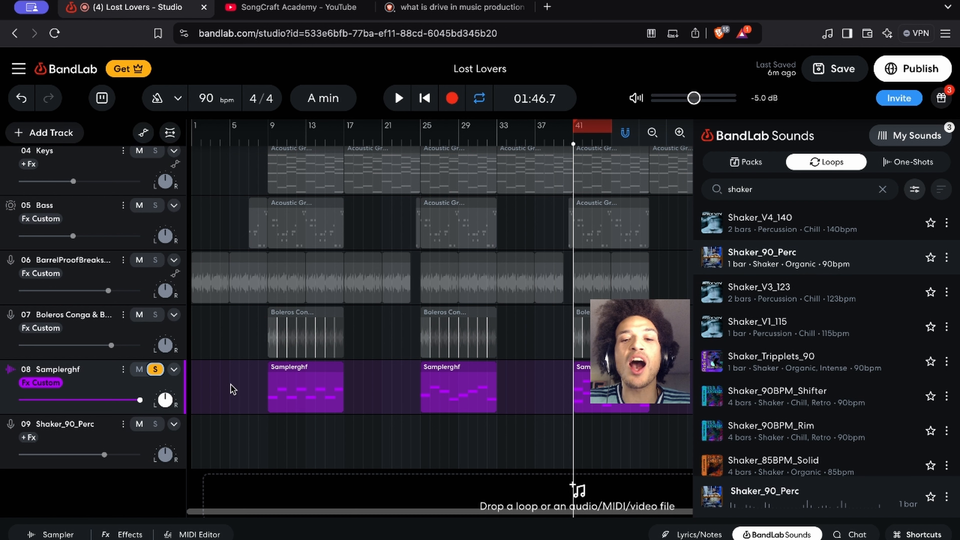
{"action": "key", "text": "space"}
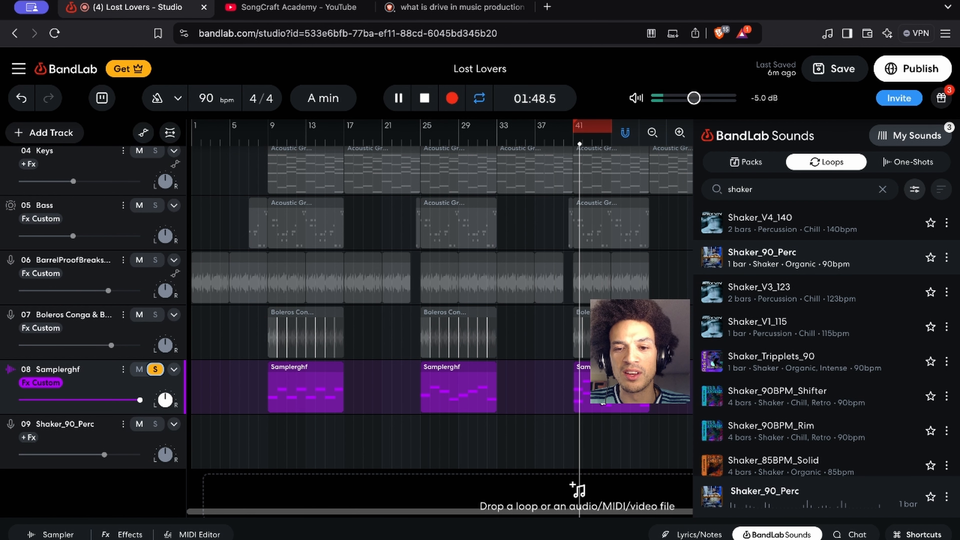
{"action": "double_click", "coordinate": [604, 405]}
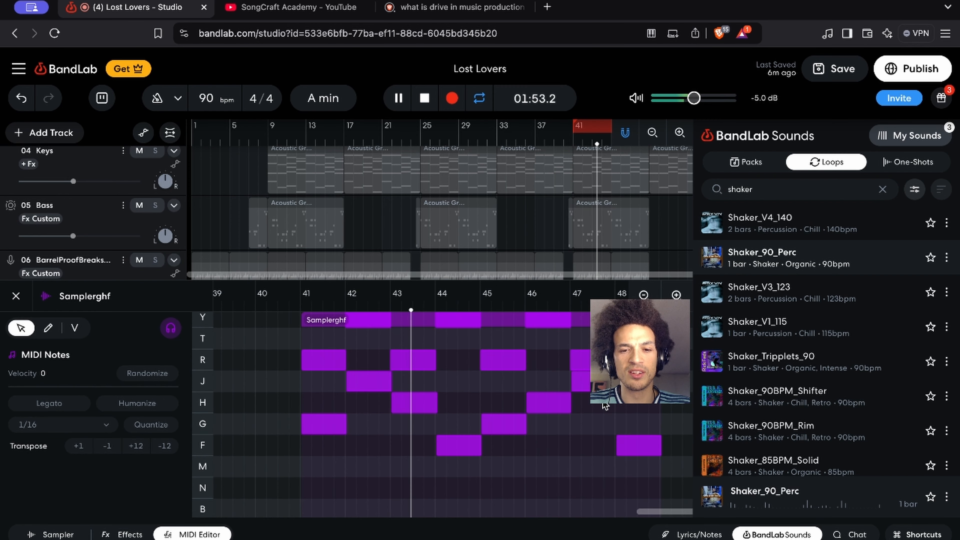
{"action": "scroll", "coordinate": [570, 214], "scroll_direction": "up", "scroll_amount": 5}
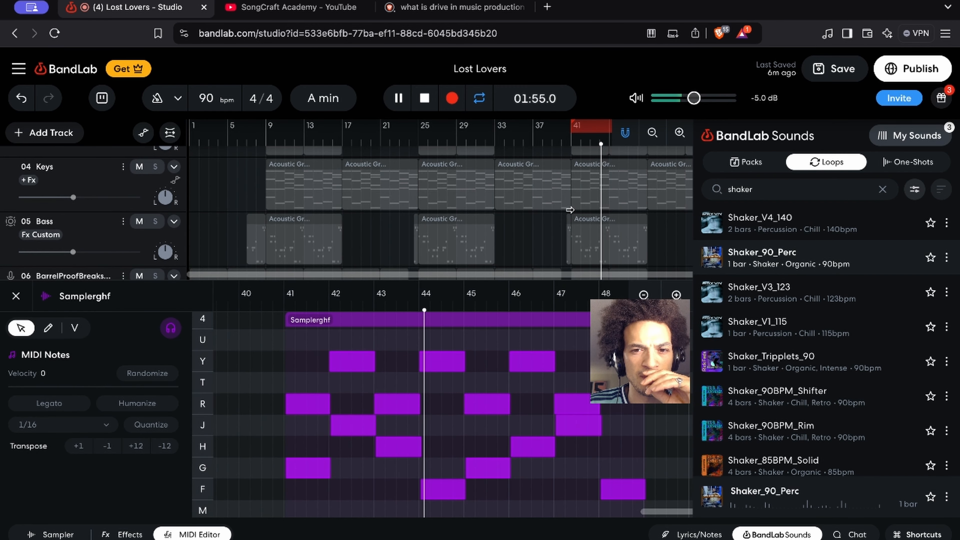
{"action": "scroll", "coordinate": [570, 214], "scroll_direction": "down", "scroll_amount": 10}
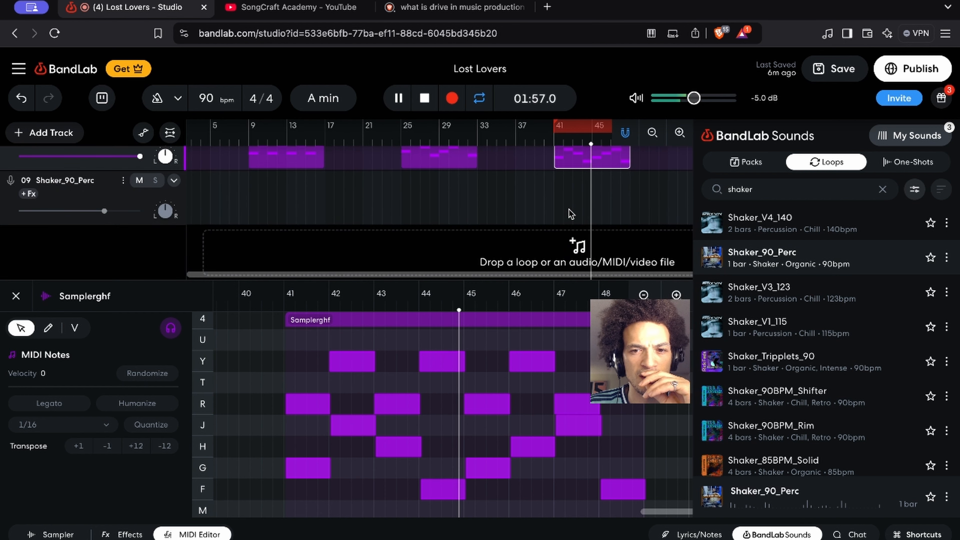
{"action": "scroll", "coordinate": [568, 209], "scroll_direction": "up", "scroll_amount": 2}
{"action": "scroll", "coordinate": [569, 209], "scroll_direction": "up", "scroll_amount": 1}
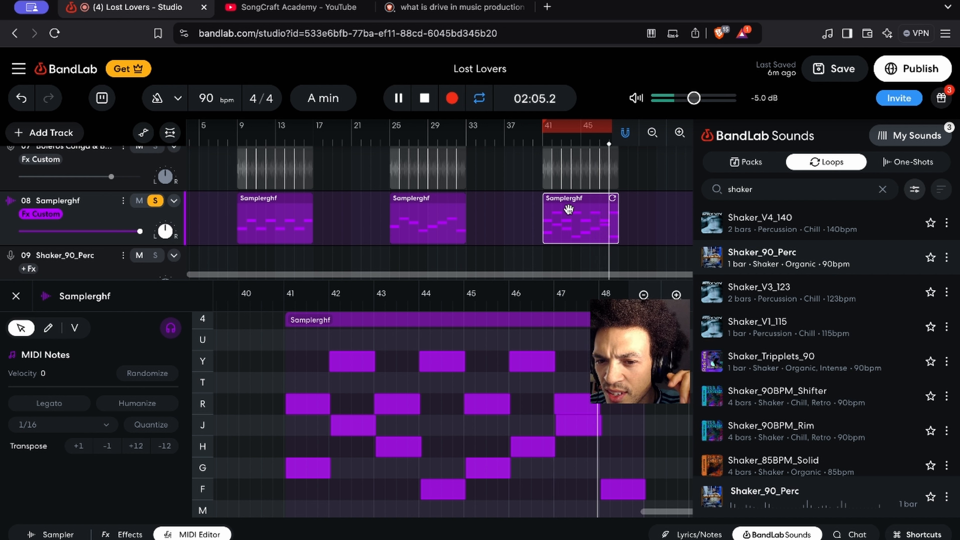
{"action": "key", "text": "space"}
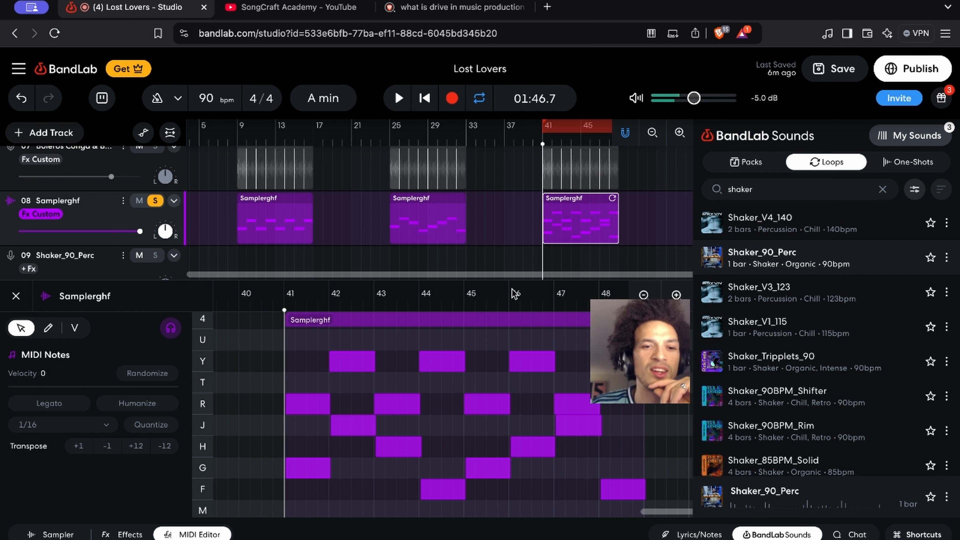
Play the soloed Samplerghf track from bar 25 while examining that region's MIDI notes, and stop playback
{"action": "scroll", "coordinate": [371, 412], "scroll_direction": "up", "scroll_amount": 3}
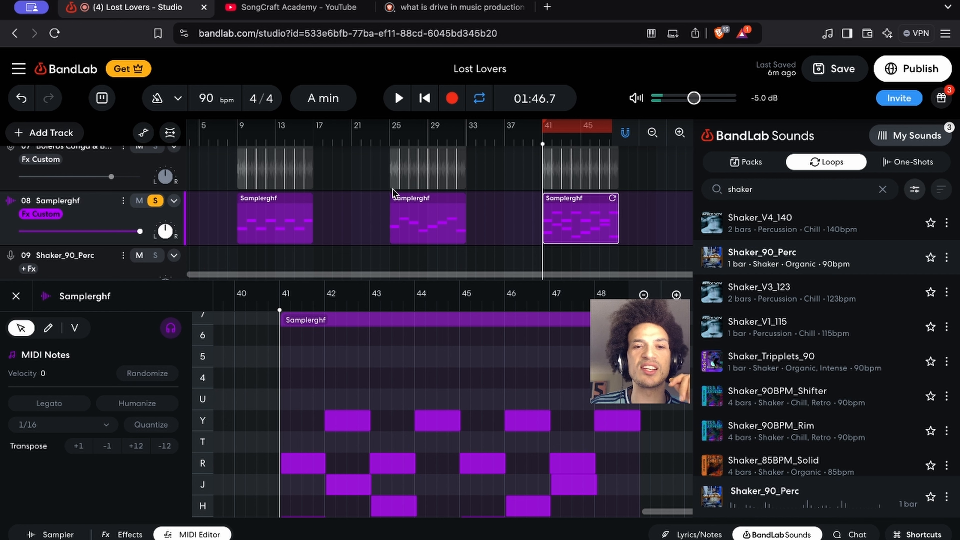
{"action": "left_click", "coordinate": [390, 137]}
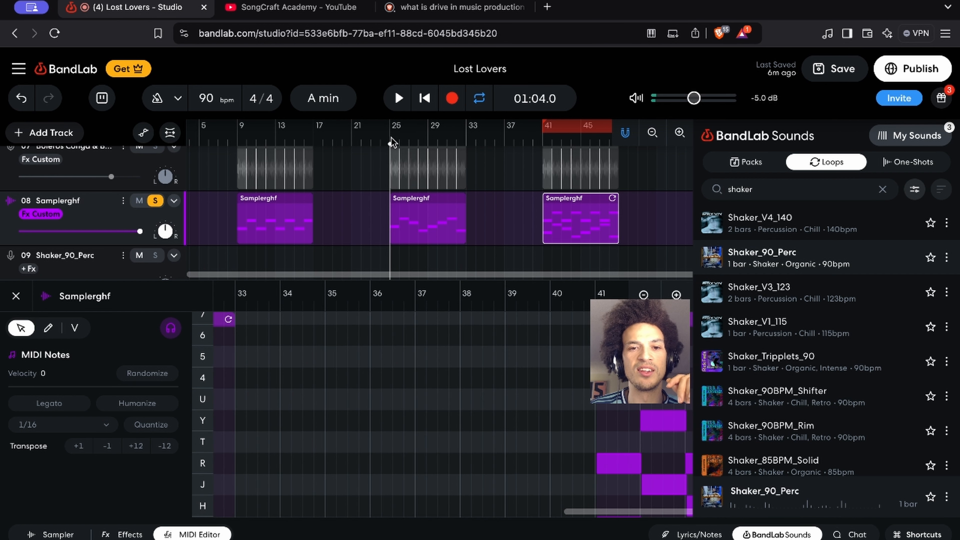
{"action": "key", "text": "space"}
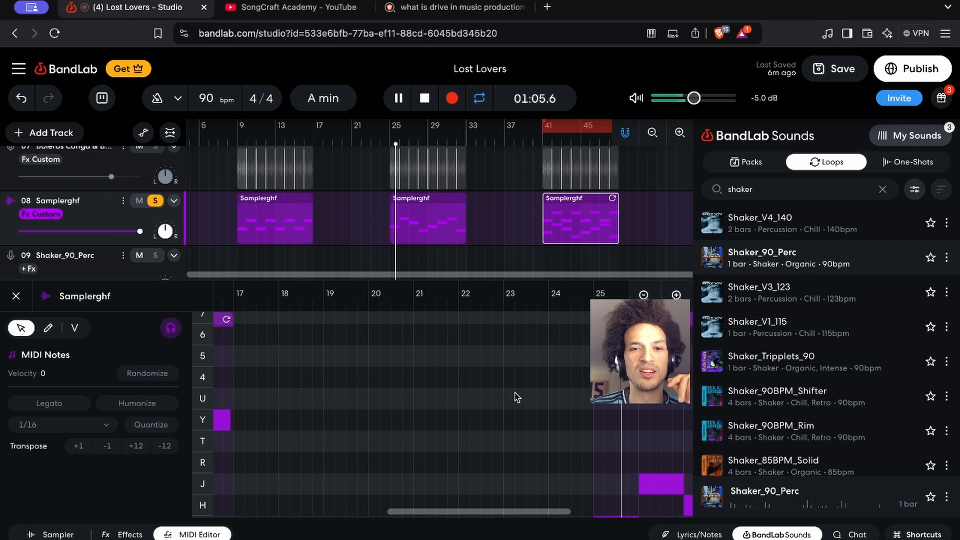
{"action": "scroll", "coordinate": [515, 392], "scroll_direction": "down", "scroll_amount": 3}
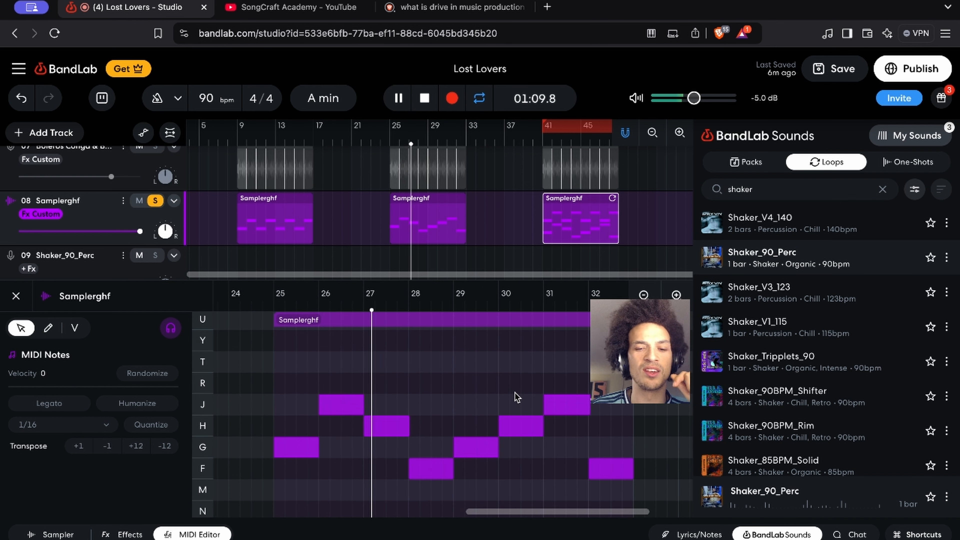
{"action": "key", "text": "space"}
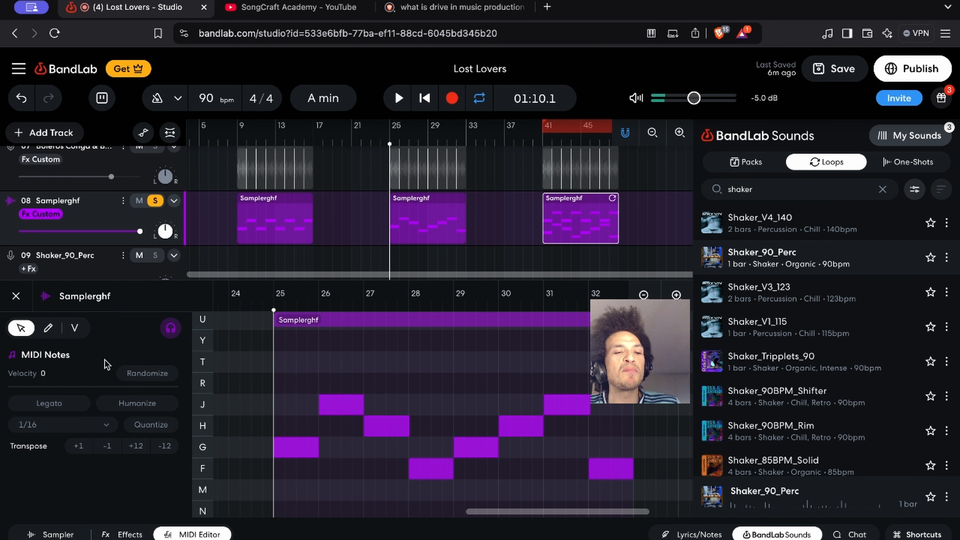
Compare sampler pad 4 of track 08 Samplerghf in One Shot and Gate play modes, ending back on One Shot
{"action": "left_click", "coordinate": [72, 534]}
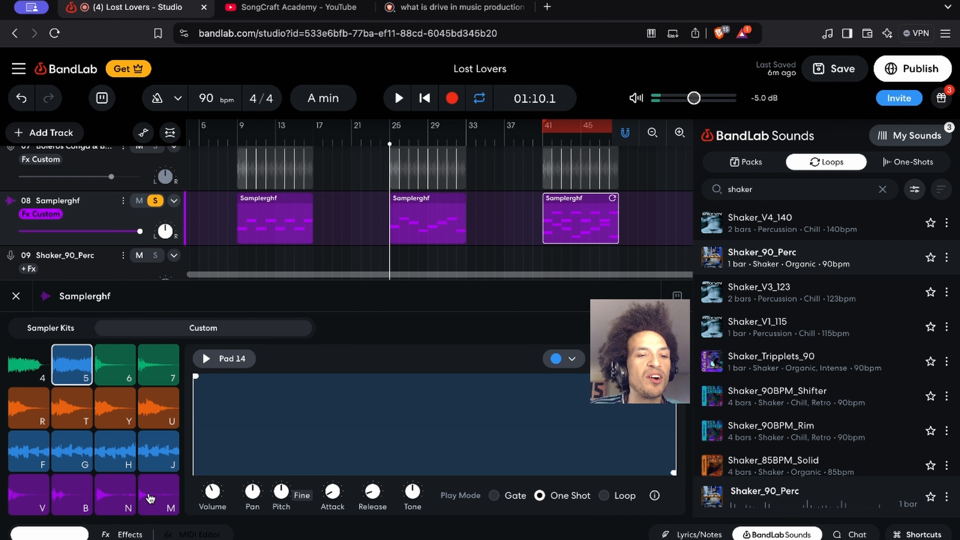
{"action": "key", "text": "4"}
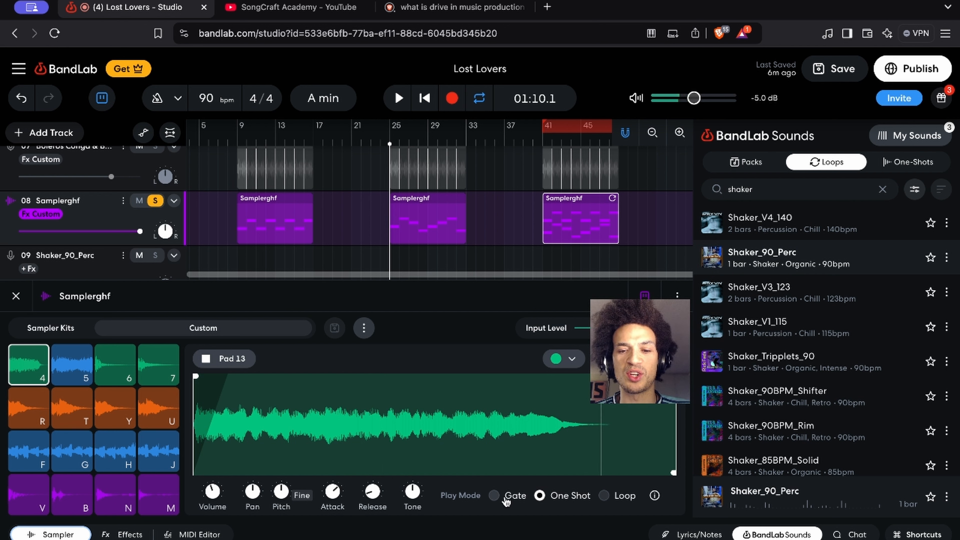
{"action": "left_click", "coordinate": [496, 496]}
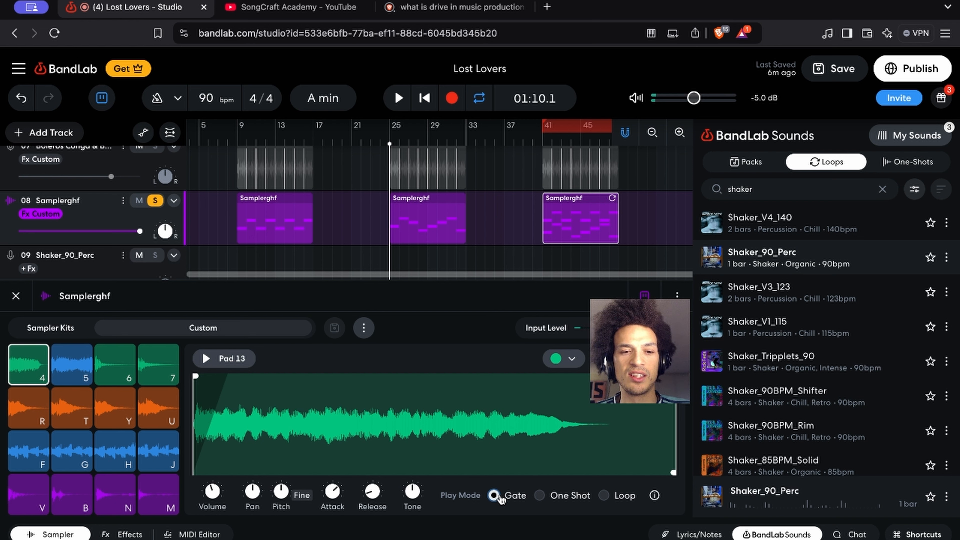
{"action": "key", "text": "4"}
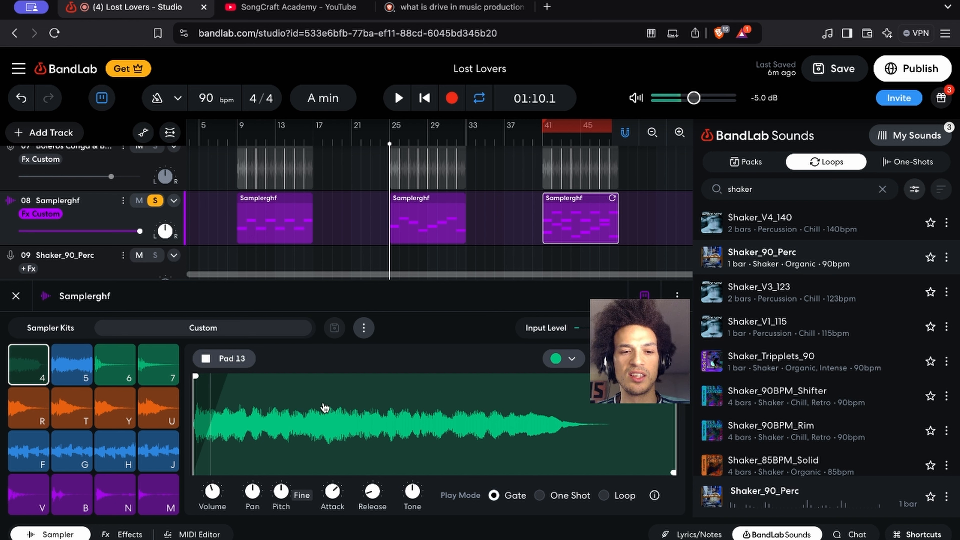
{"action": "key", "text": "4"}
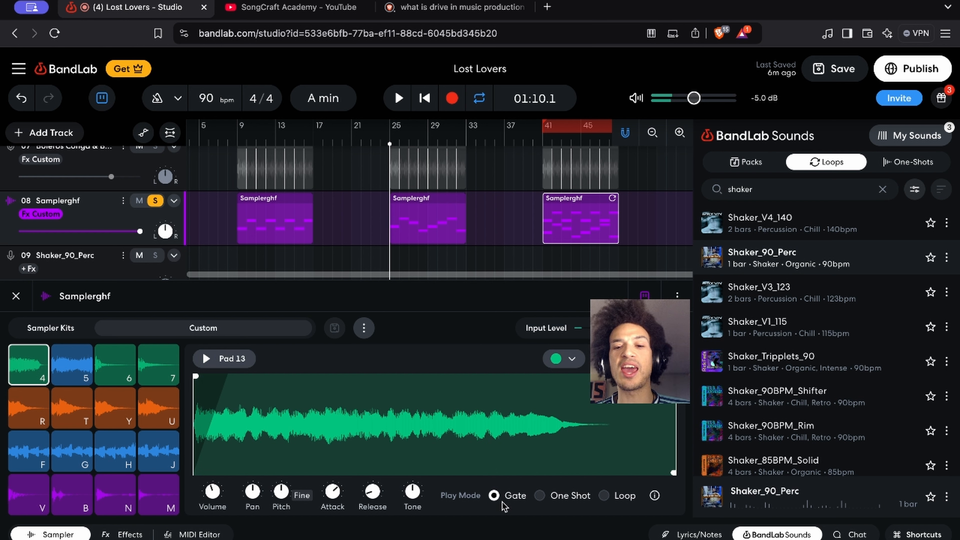
{"action": "left_click", "coordinate": [540, 496]}
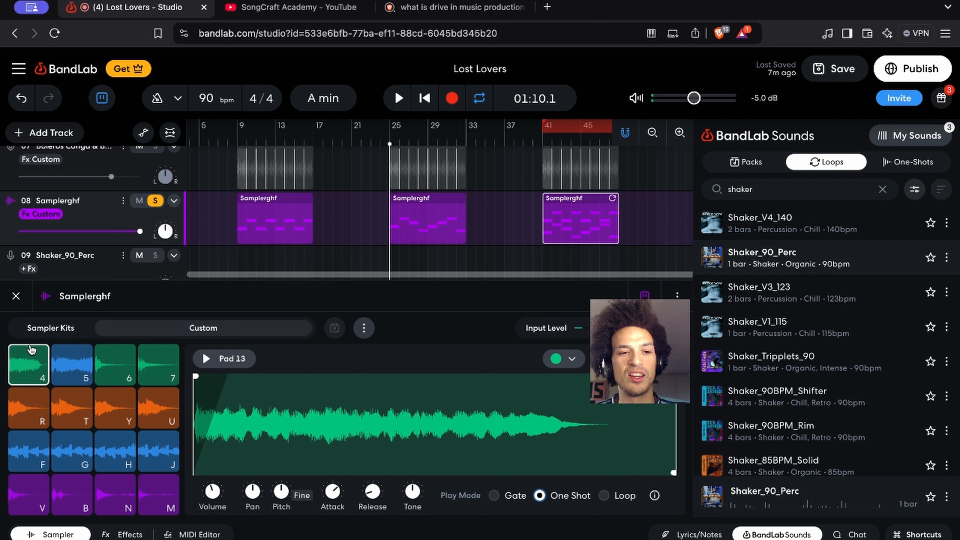
Audition sampler pads 4, 5 and Y, and close the sampler
{"action": "left_click", "coordinate": [38, 355]}
{"action": "left_click", "coordinate": [89, 380]}
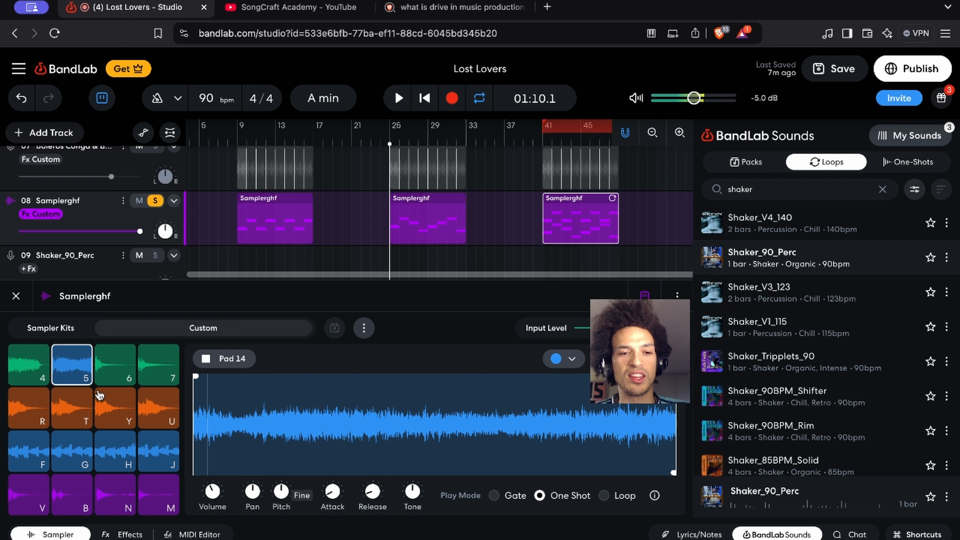
{"action": "left_click", "coordinate": [115, 414]}
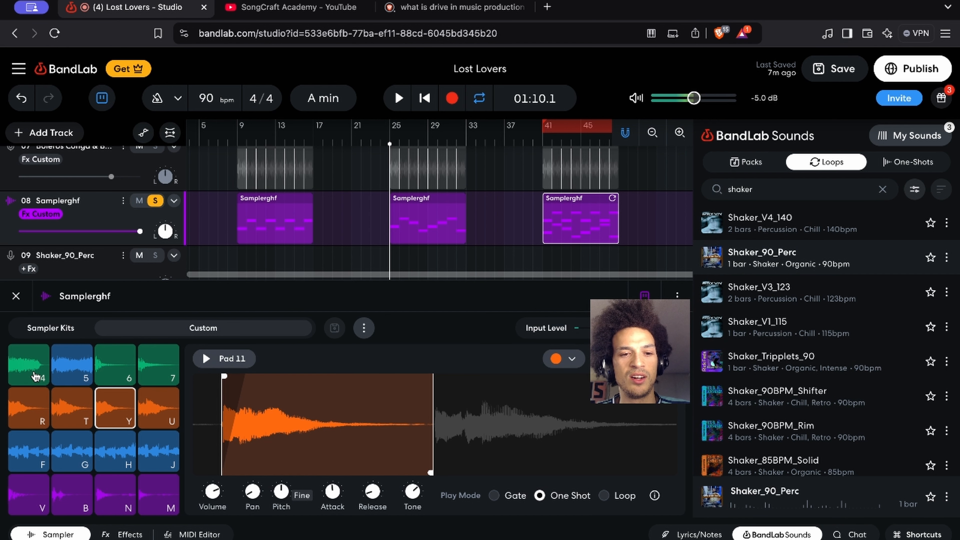
{"action": "left_click", "coordinate": [17, 293]}
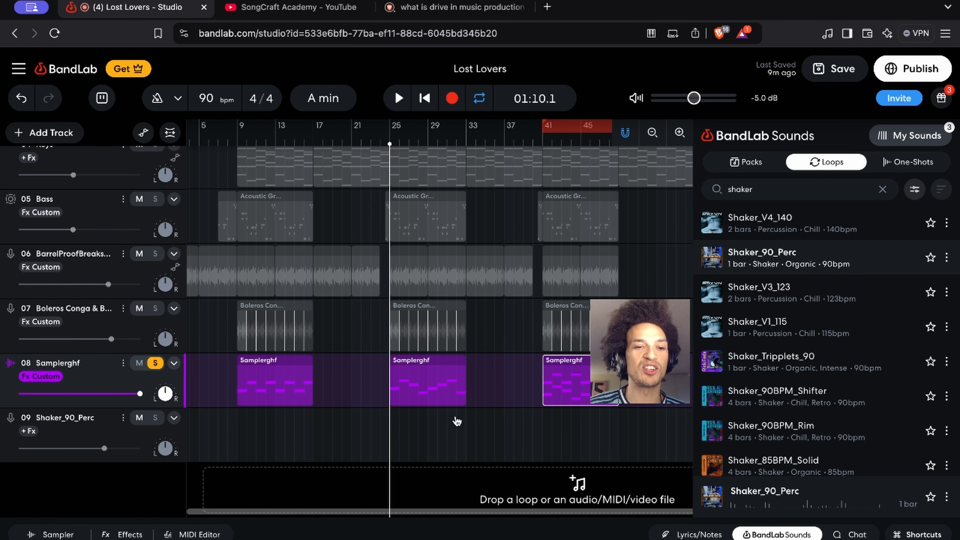
Unsolo track 08 Samplerghf and play the full arrangement from the start with looping off, following all the tracks
{"action": "key", "text": "s"}
{"action": "key", "text": "Home"}
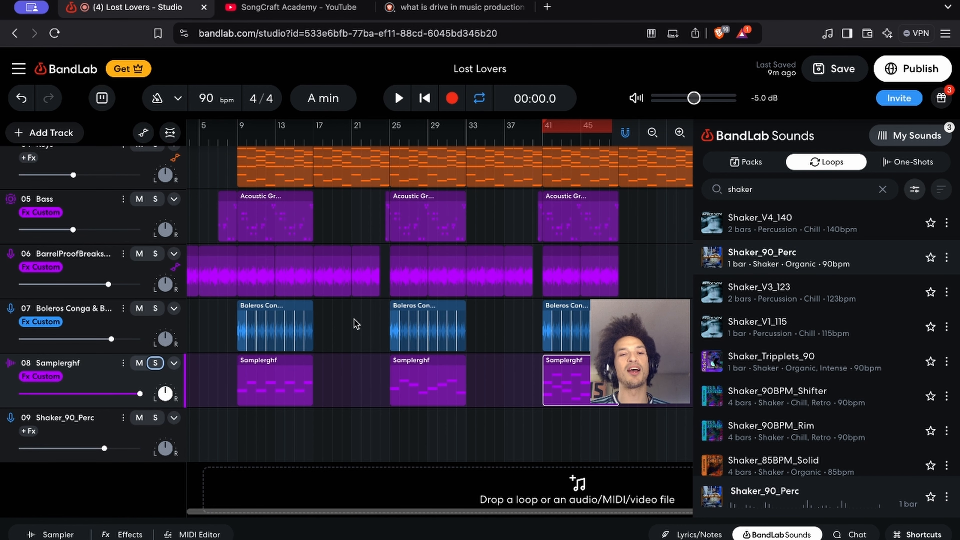
{"action": "scroll", "coordinate": [355, 323], "scroll_direction": "up", "scroll_amount": 5}
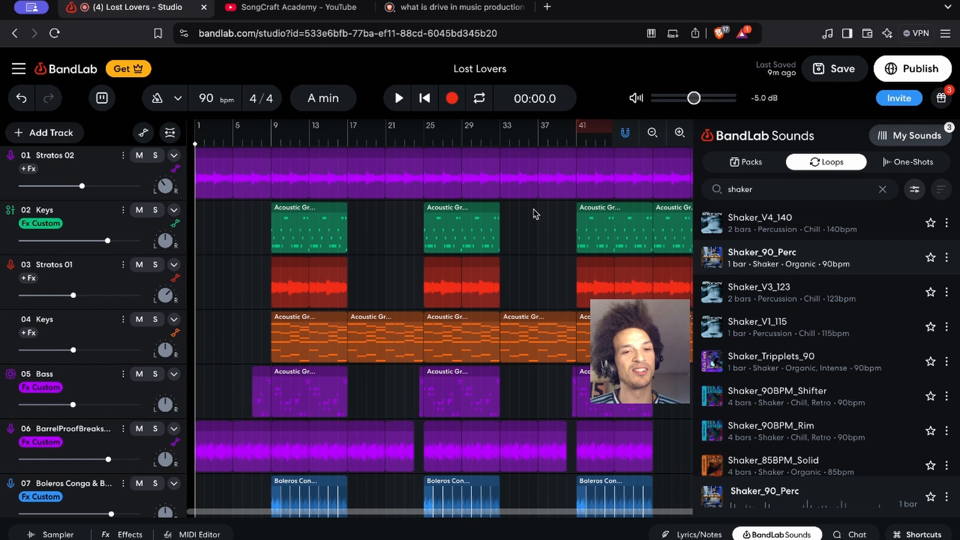
{"action": "key", "text": "space"}
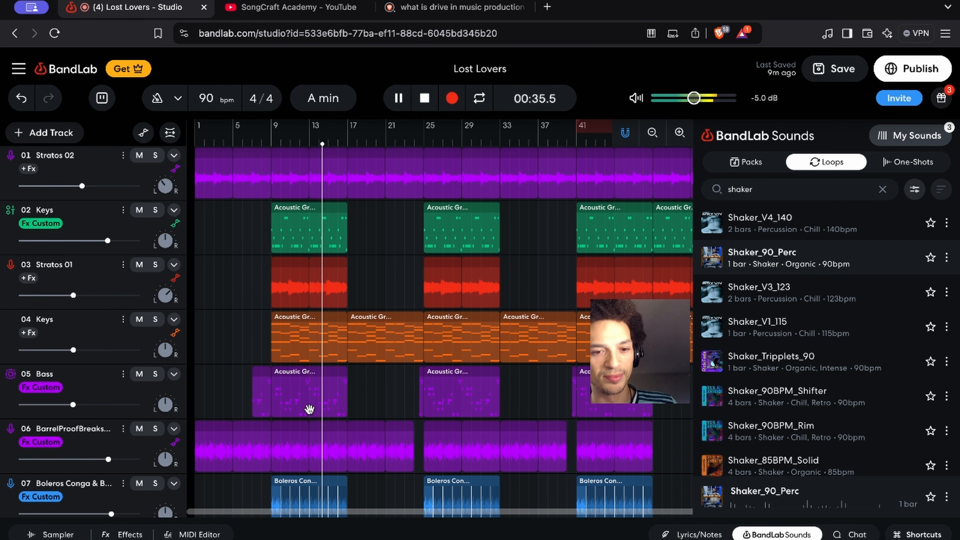
{"action": "scroll", "coordinate": [309, 411], "scroll_direction": "down", "scroll_amount": 5}
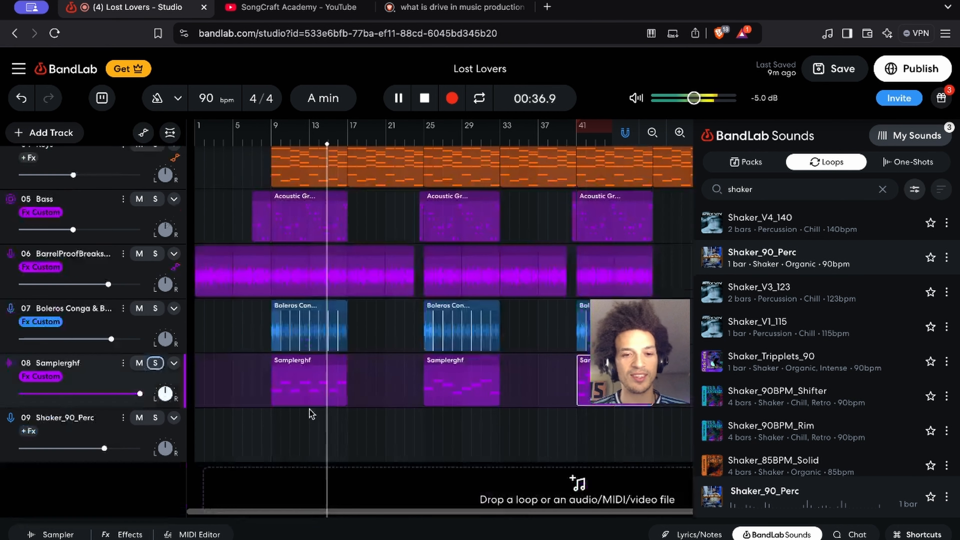
{"action": "scroll", "coordinate": [310, 413], "scroll_direction": "up", "scroll_amount": 1}
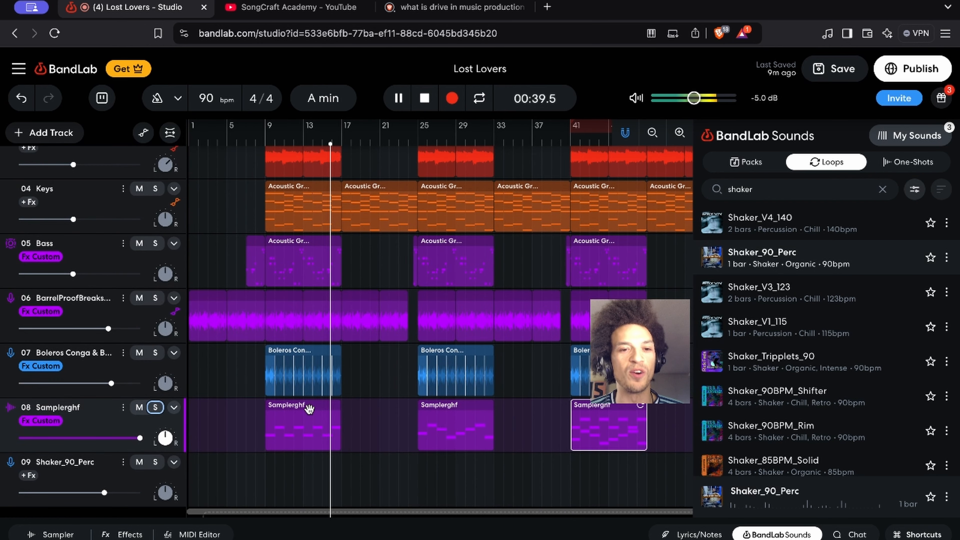
{"action": "scroll", "coordinate": [311, 413], "scroll_direction": "up", "scroll_amount": 2}
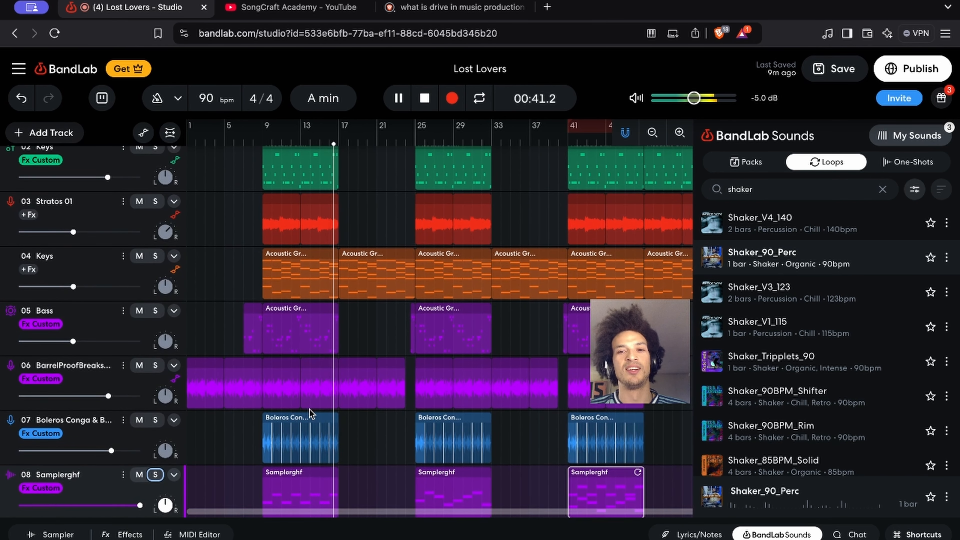
{"action": "scroll", "coordinate": [310, 410], "scroll_direction": "up", "scroll_amount": 1}
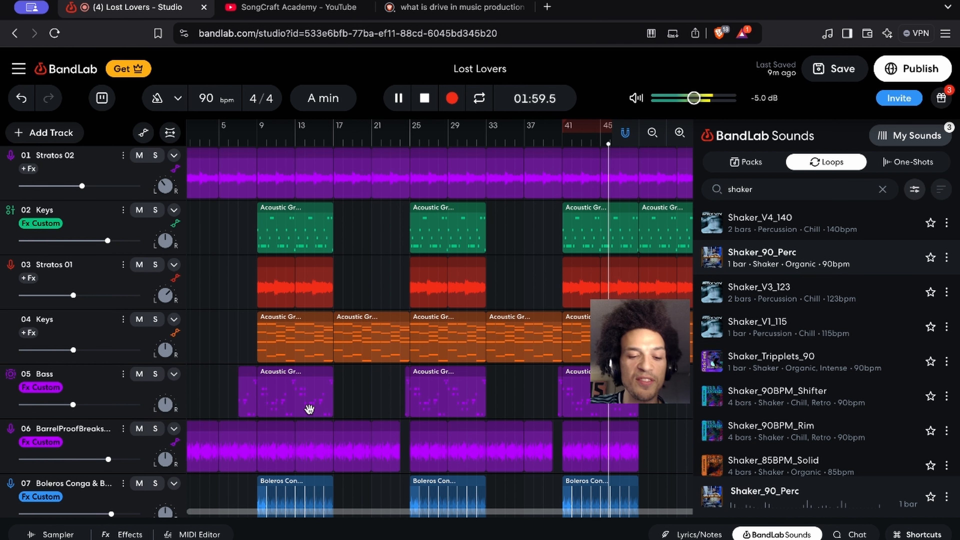
Show the track automation during playback, examine the closing volume curves on tracks 01 to 04, and hide the automation
{"action": "key", "text": "a"}
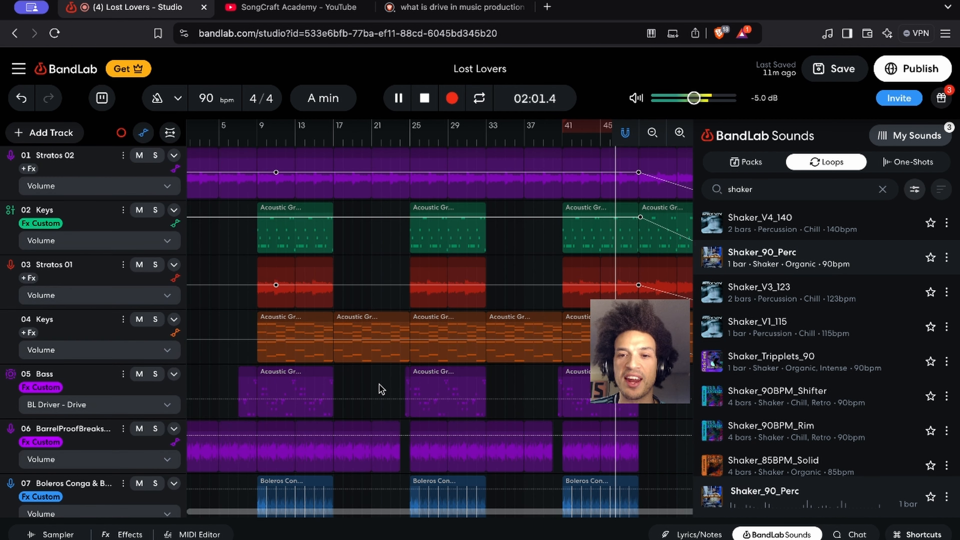
{"action": "scroll", "coordinate": [362, 389], "scroll_direction": "right", "scroll_amount": 5}
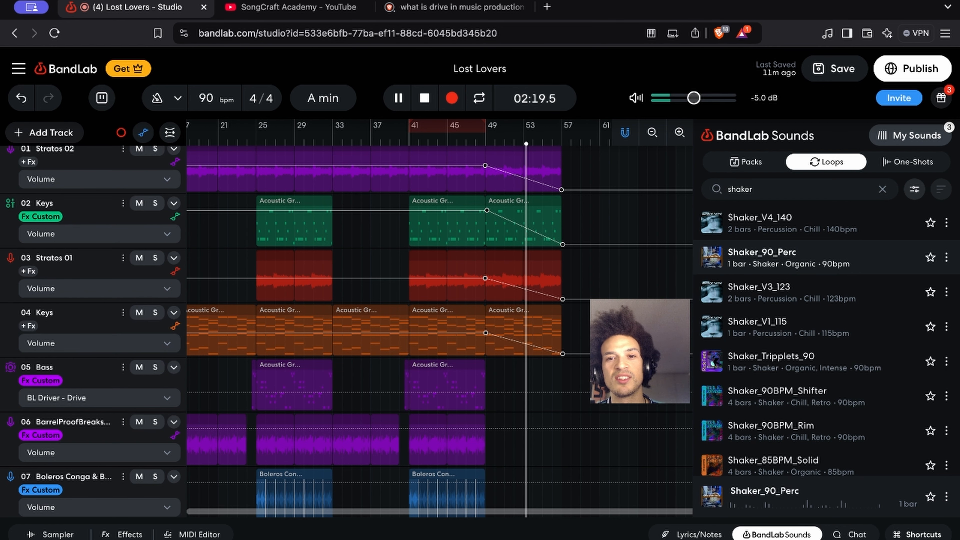
{"action": "scroll", "coordinate": [346, 328], "scroll_direction": "down", "scroll_amount": 2}
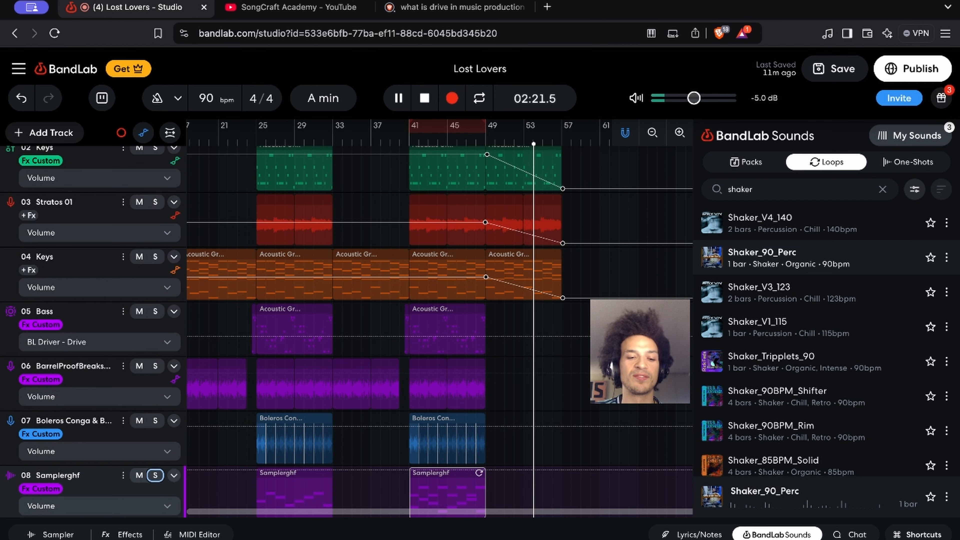
{"action": "key", "text": "a"}
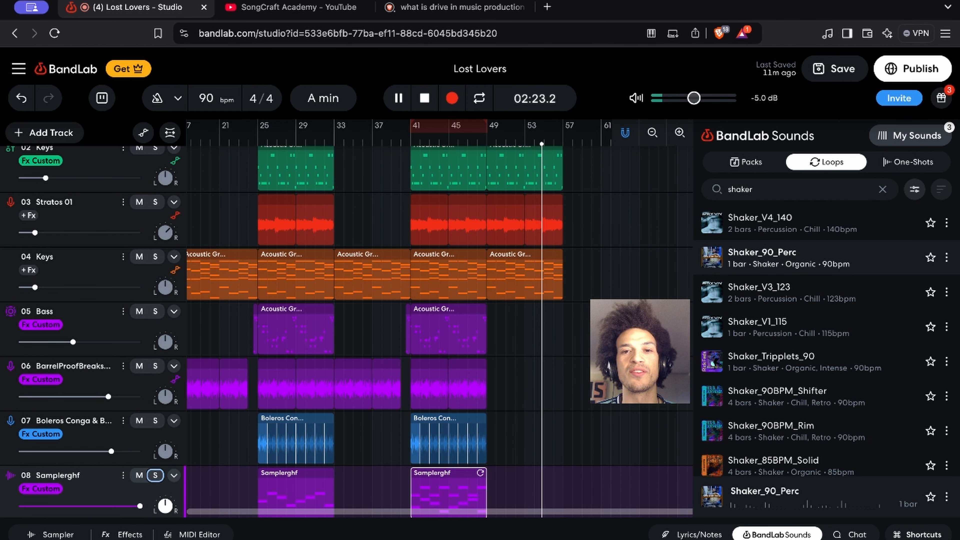
Stop playback and return the playhead to the start of the arrangement
{"action": "scroll", "coordinate": [347, 317], "scroll_direction": "up", "scroll_amount": 2}
{"action": "scroll", "coordinate": [346, 318], "scroll_direction": "left", "scroll_amount": 3}
{"action": "scroll", "coordinate": [346, 328], "scroll_direction": "up", "scroll_amount": 2}
{"action": "scroll", "coordinate": [347, 328], "scroll_direction": "left", "scroll_amount": 2}
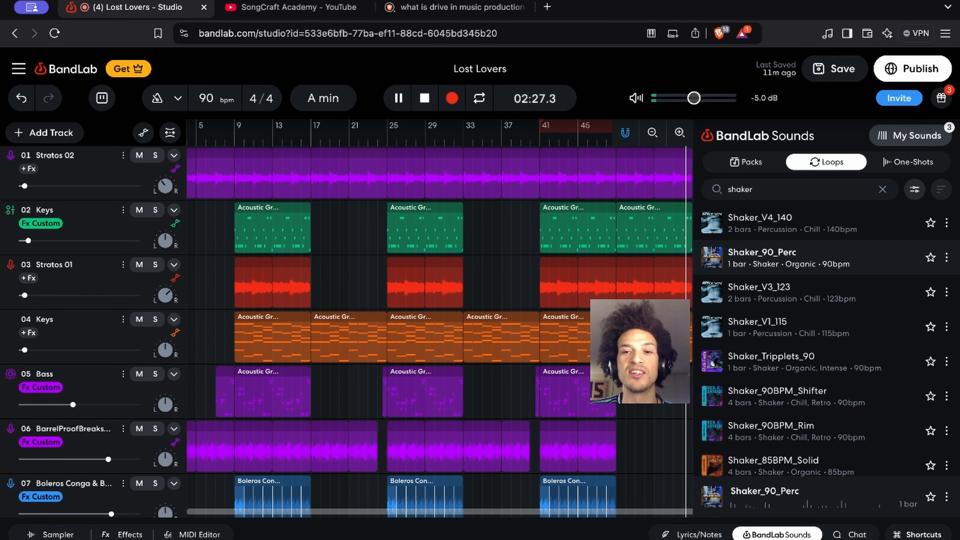
{"action": "key", "text": "Return"}
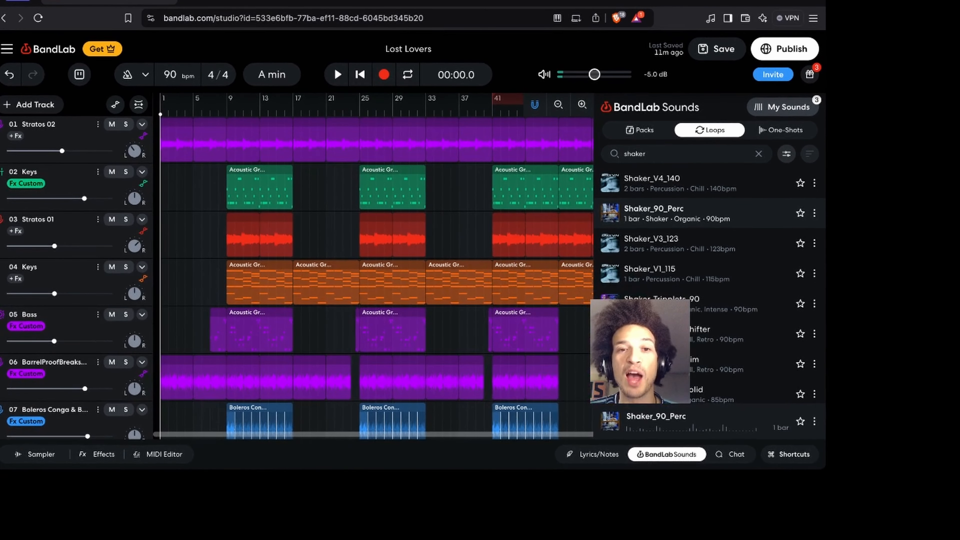